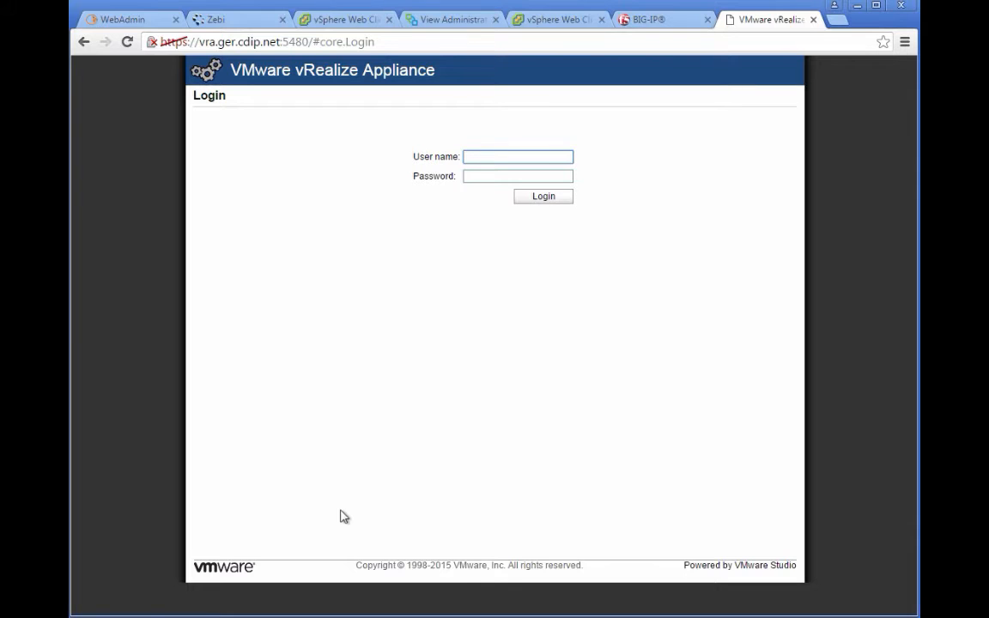
# Step: Log in to the appliance management console as root with the root password
pyautogui.write('root')
pyautogui.press('Tab')
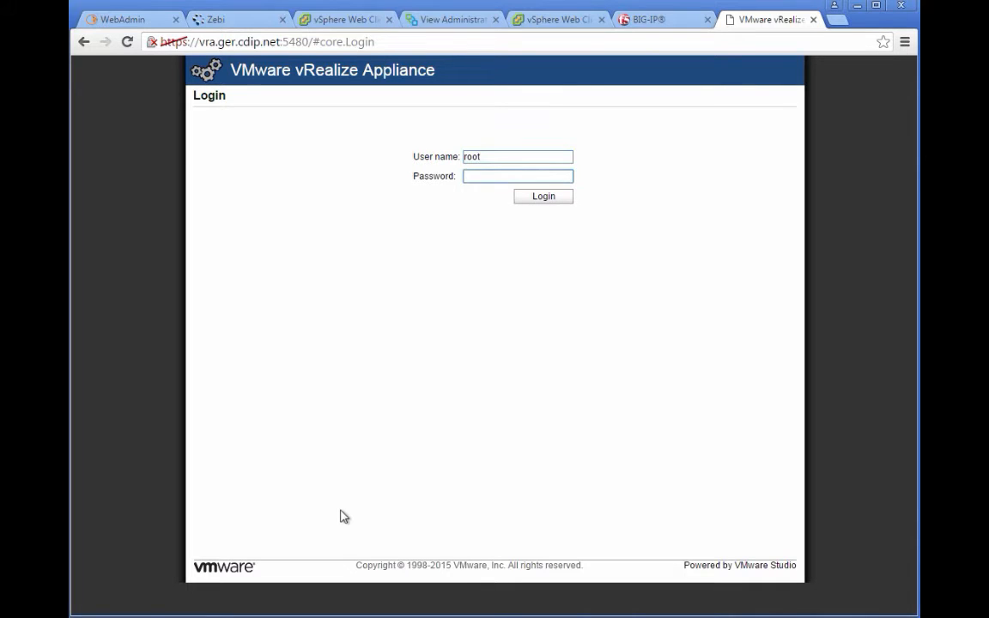
pyautogui.write('******')
pyautogui.press('Return')
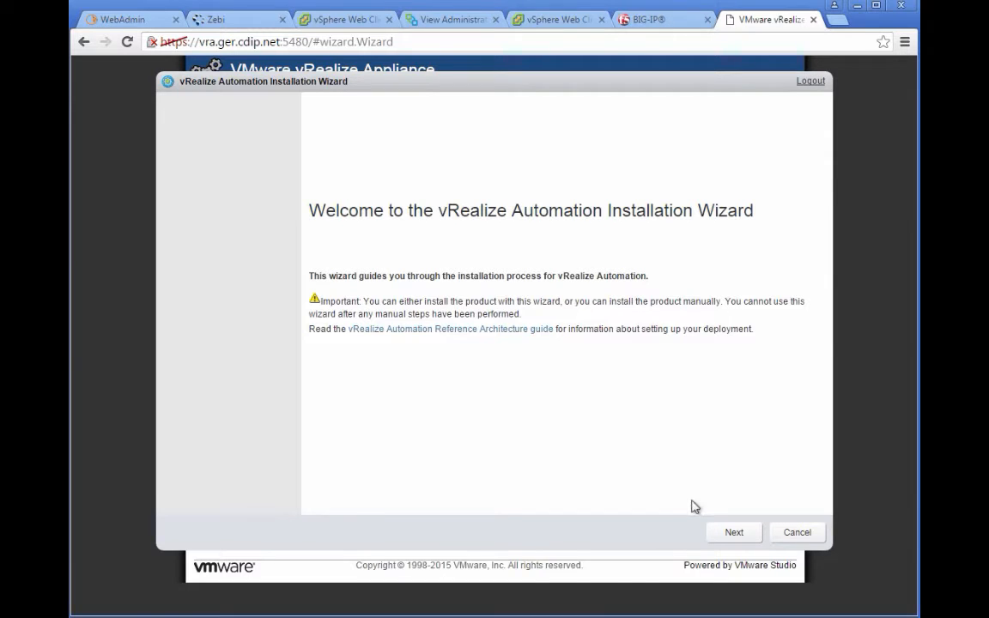
# Step: Accept the licence terms and select an Enterprise deployment with Infrastructure as a Service
pyautogui.click(739, 532)
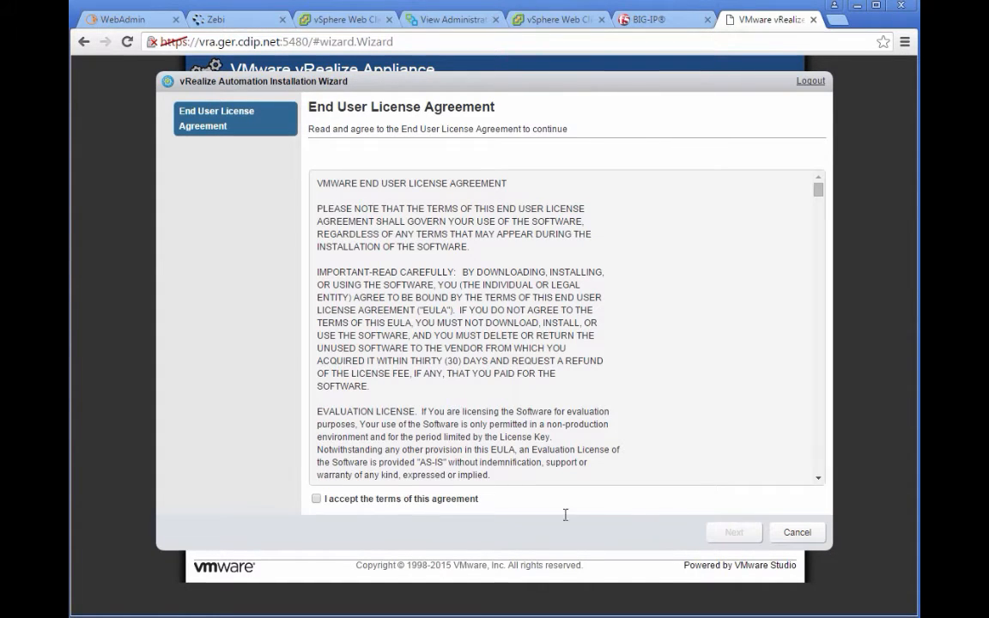
pyautogui.click(316, 498)
pyautogui.click(737, 534)
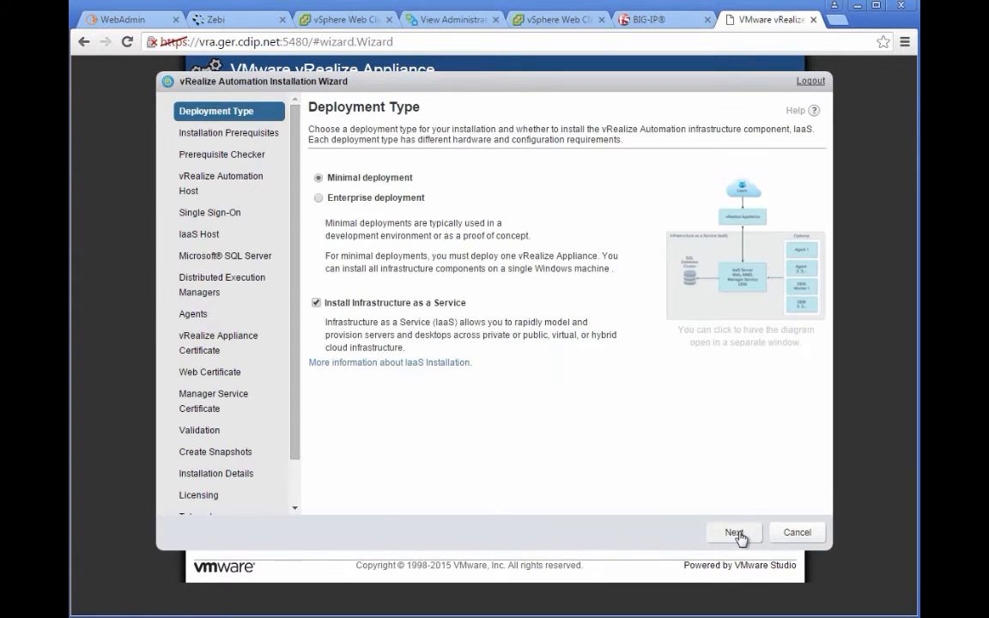
pyautogui.click(317, 201)
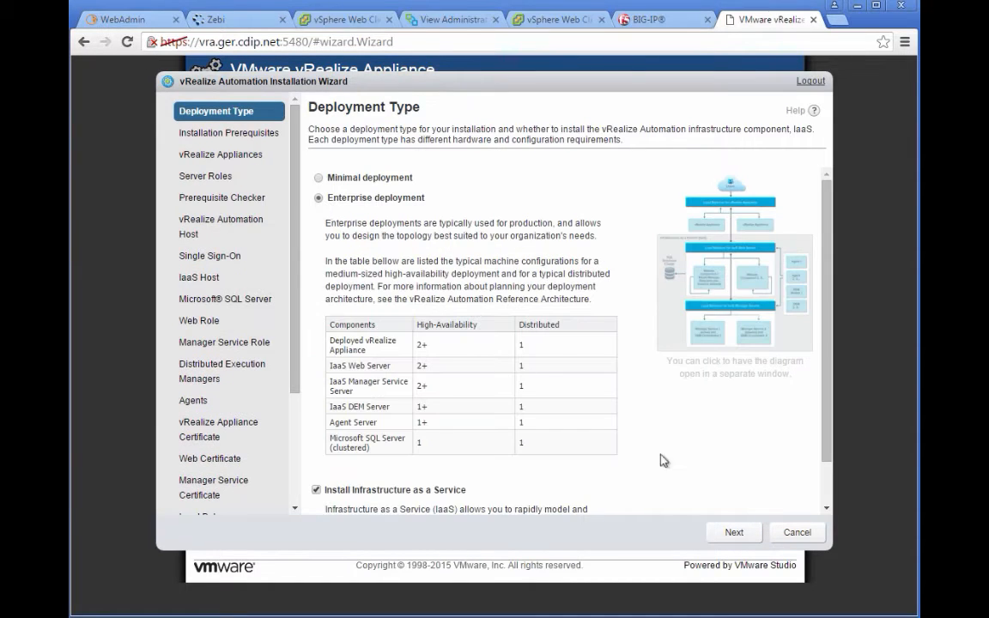
pyautogui.click(738, 536)
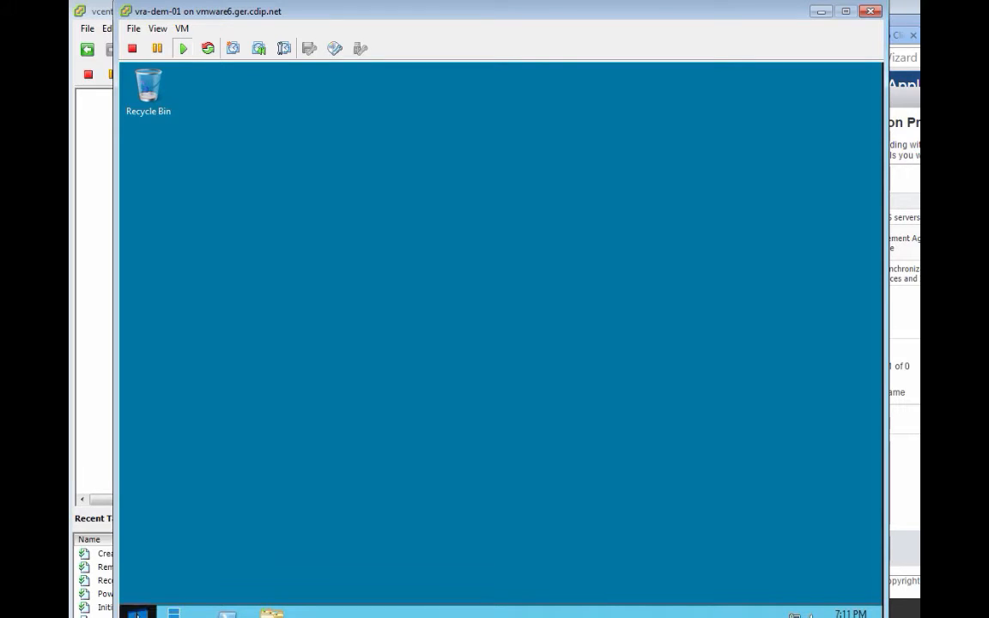
# Step: Launch Internet Explorer from the Windows Start screen, after briefly opening and closing Control Panel
pyautogui.click(138, 613)
pyautogui.click(296, 412)
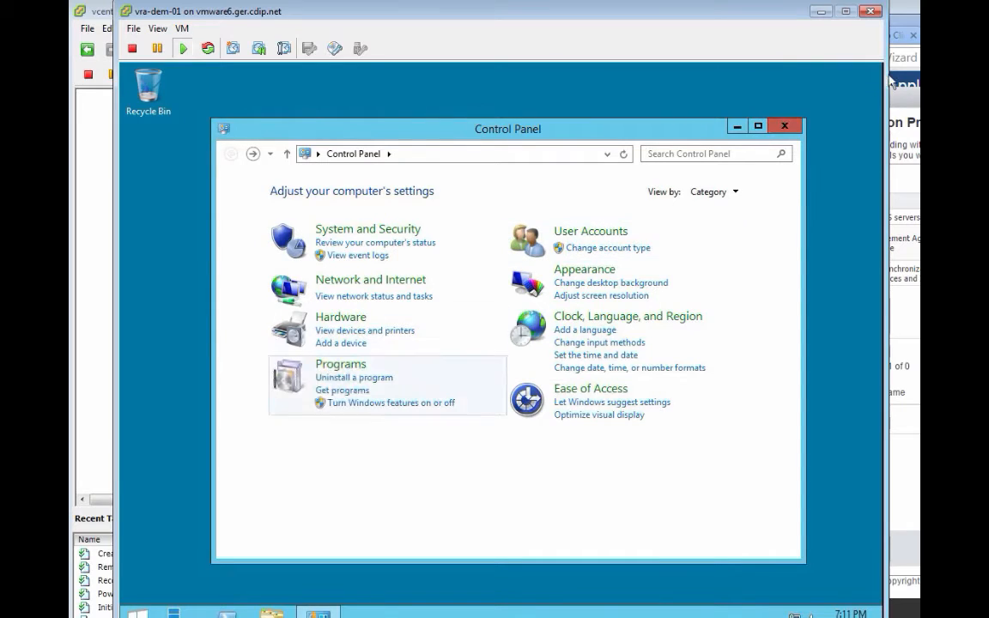
pyautogui.click(784, 127)
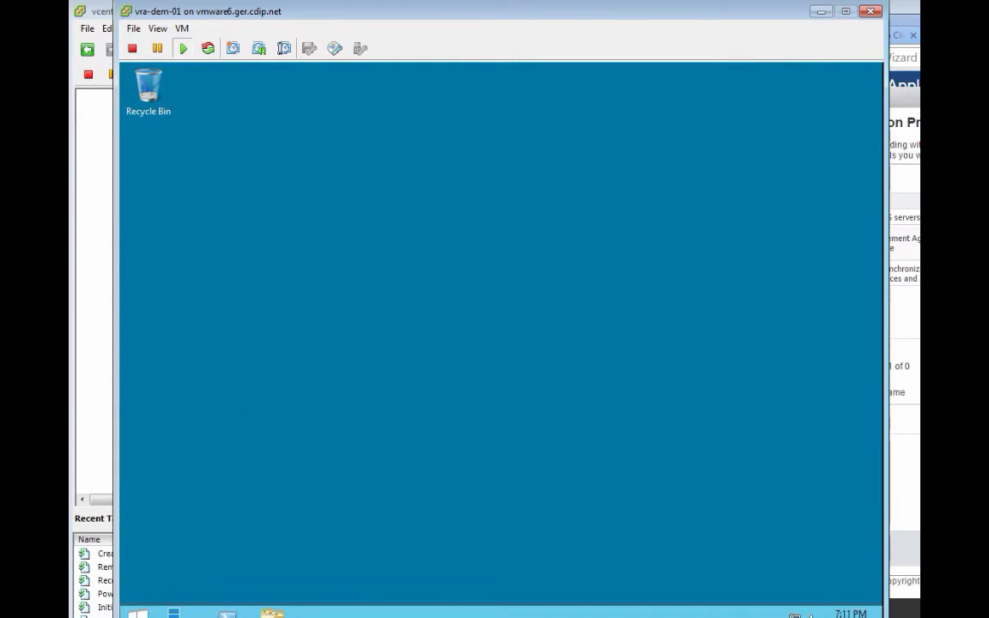
pyautogui.click(138, 612)
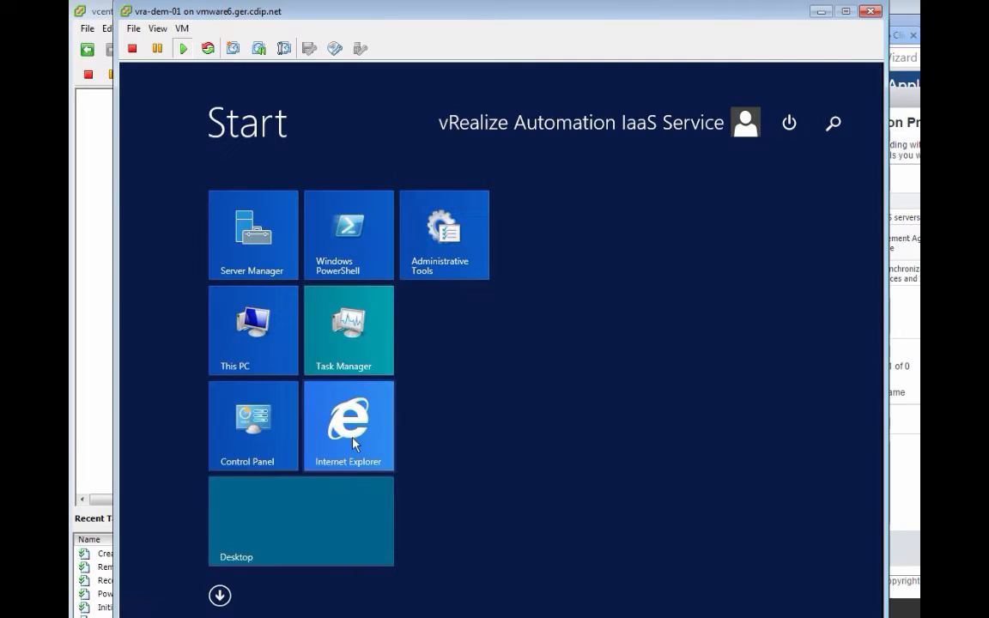
pyautogui.click(350, 441)
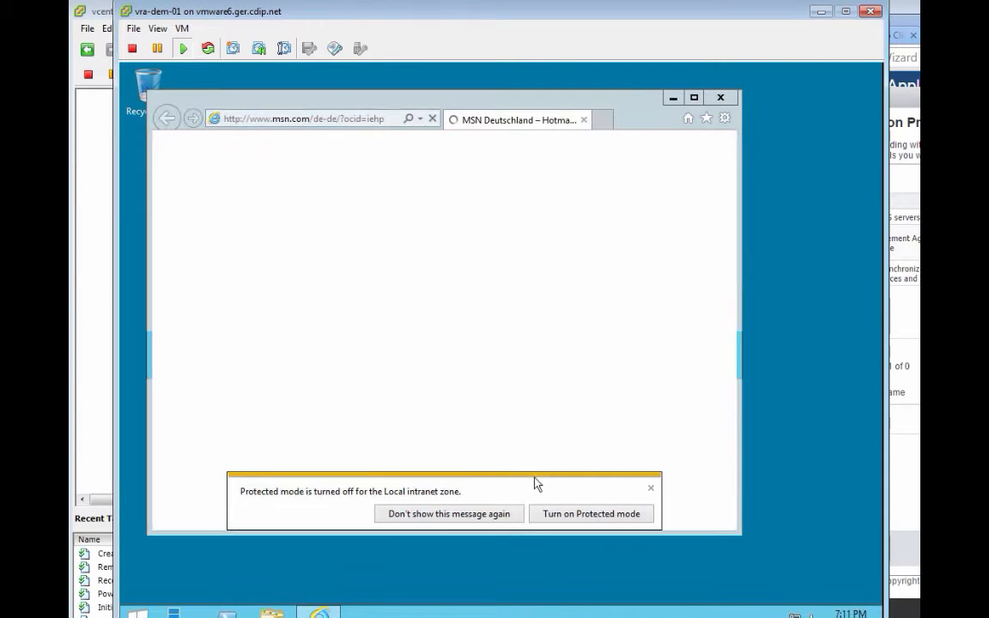
# Step: Postpone the IE11 setup questions with 'Ask me later' and permanently hide the protected-mode notice
pyautogui.click(481, 520)
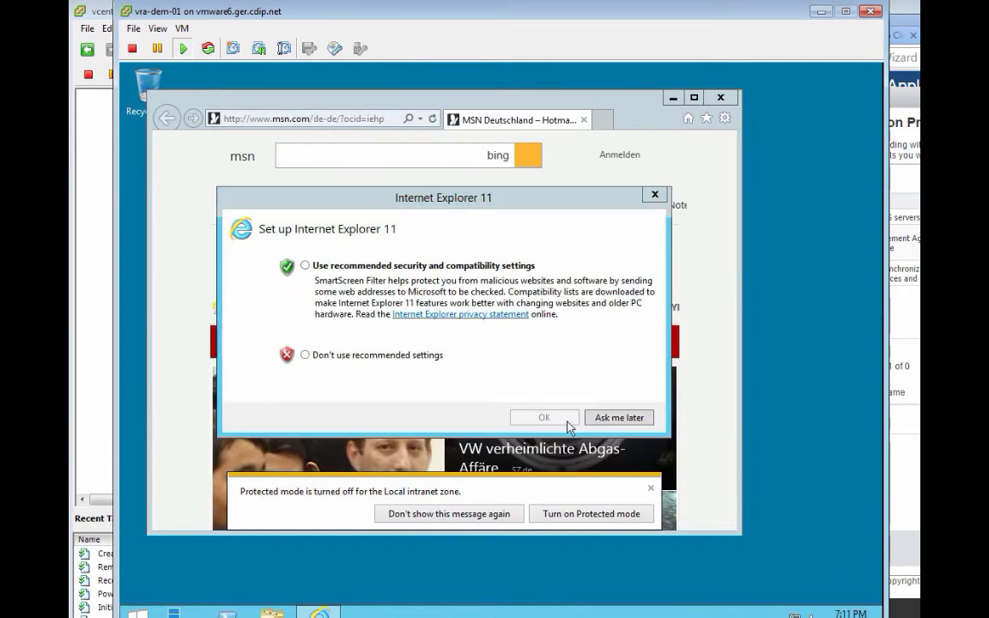
pyautogui.click(624, 421)
pyautogui.click(485, 513)
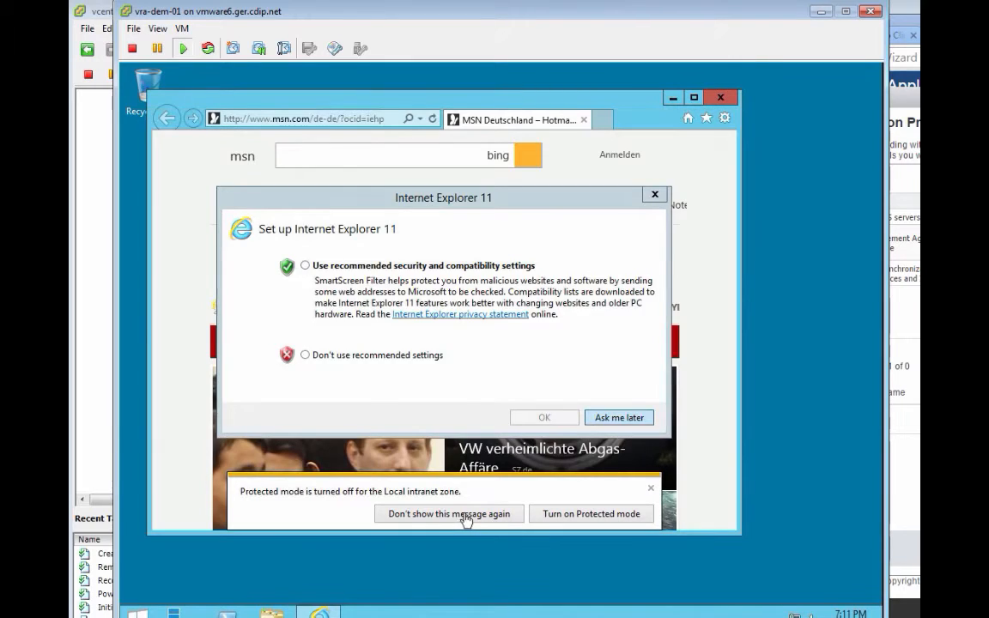
pyautogui.click(642, 420)
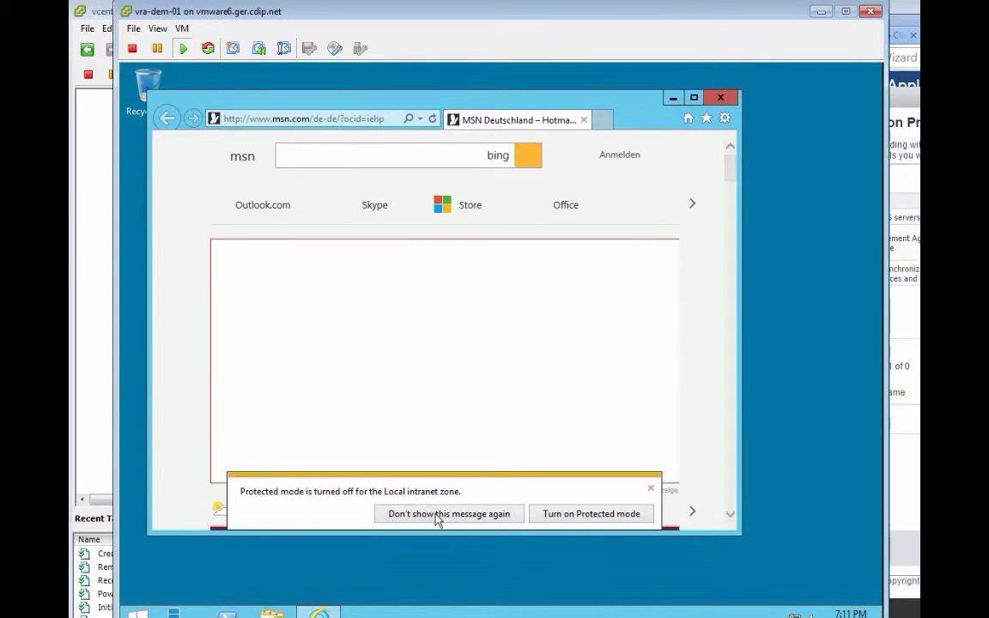
pyautogui.click(436, 519)
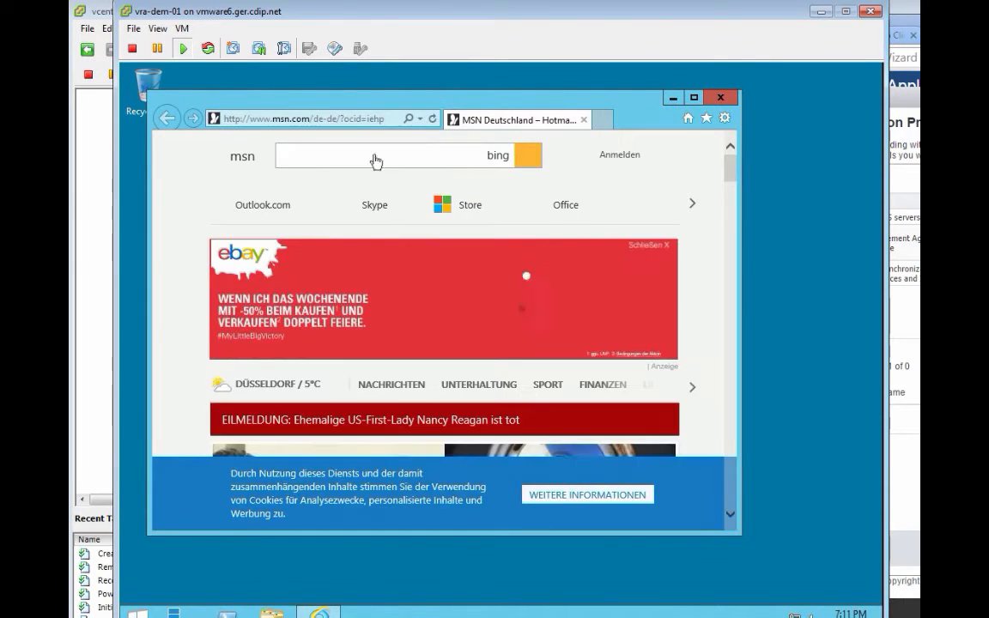
pyautogui.click(361, 118)
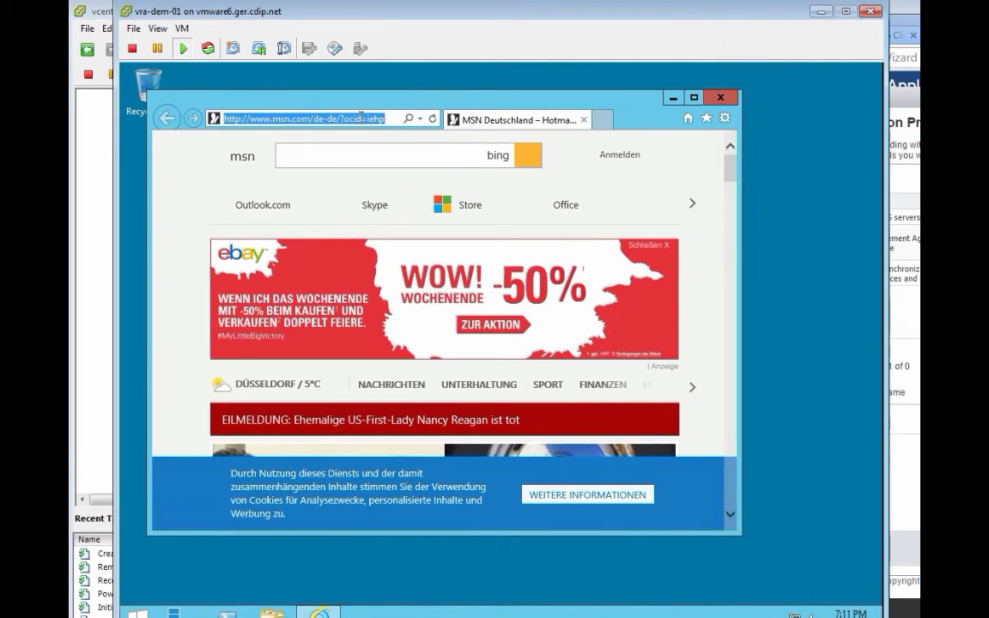
pyautogui.write('https:/')
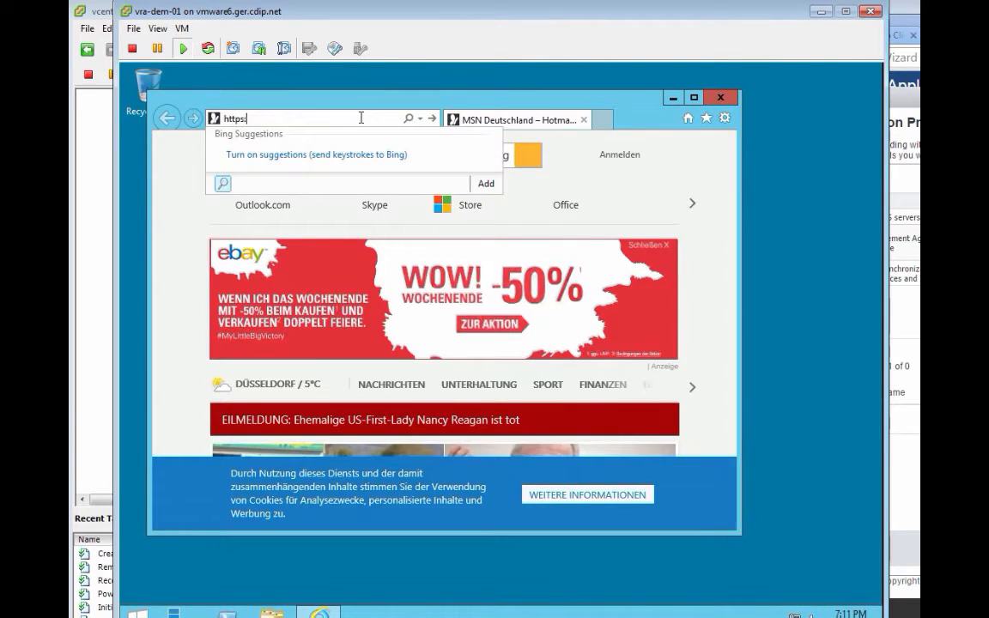
pyautogui.write('/')
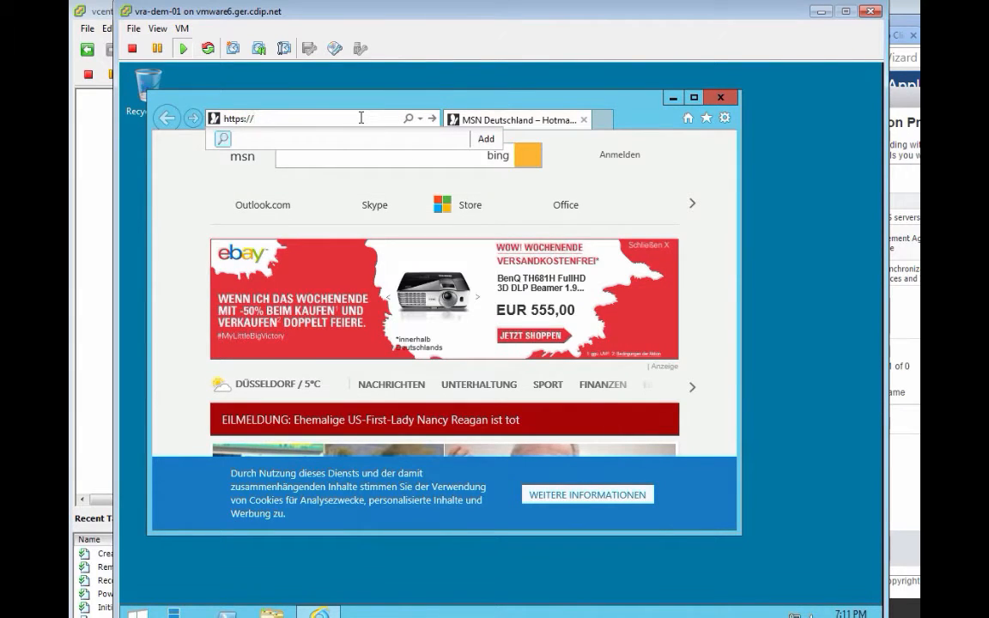
pyautogui.write('vra')
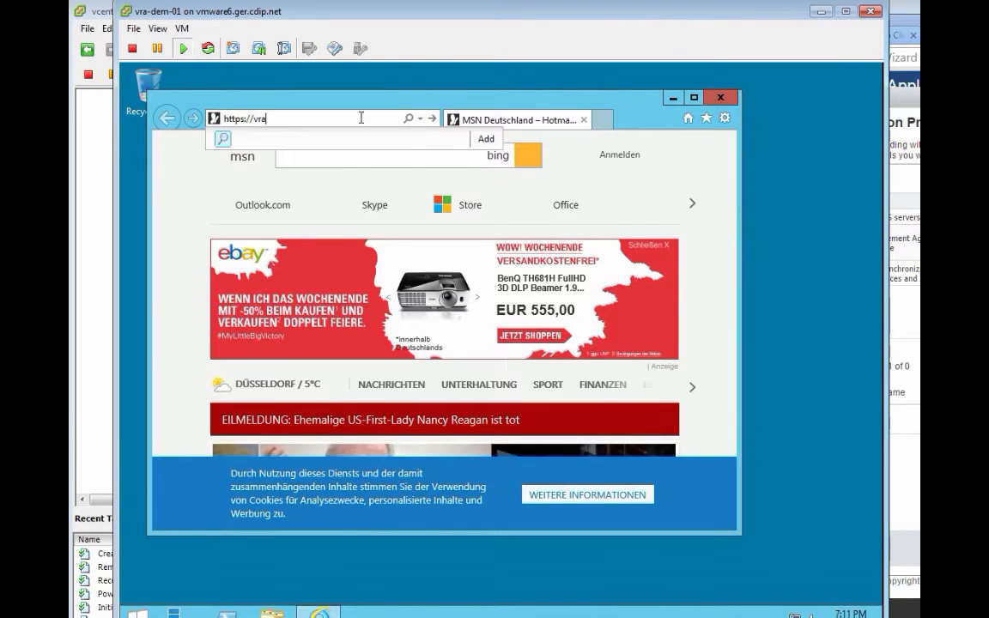
pyautogui.write('-app-01.de')
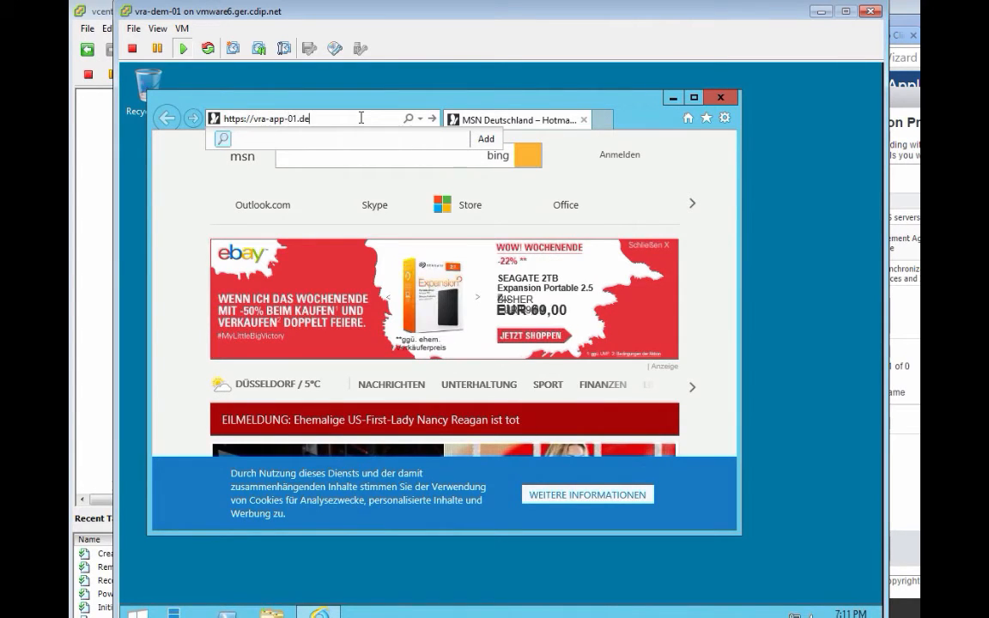
pyautogui.press('BackSpace')
pyautogui.press('BackSpace')
pyautogui.write('ger.cdip.net:5480')
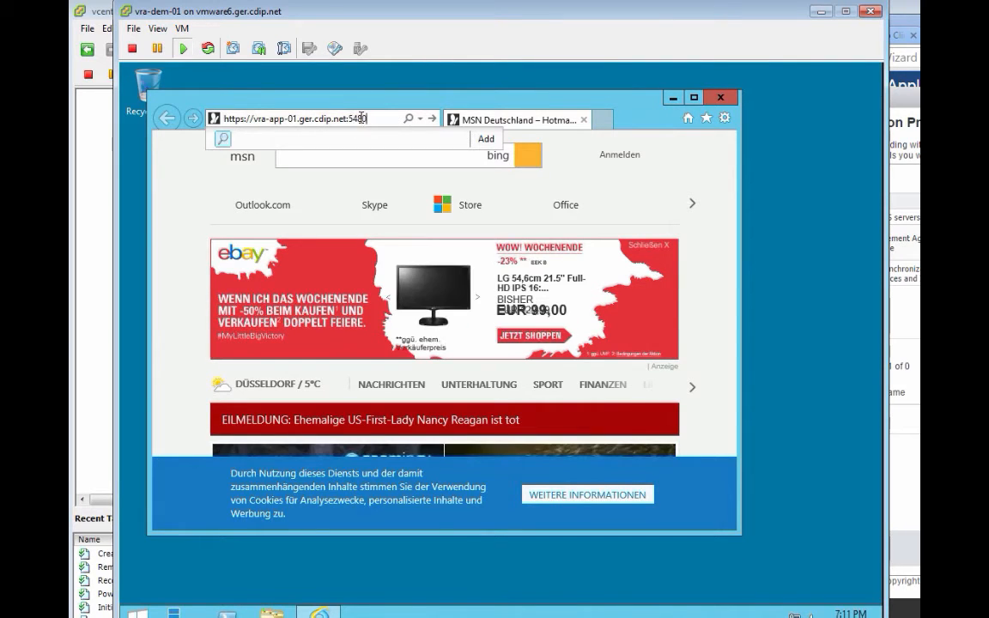
pyautogui.write('/installer/')
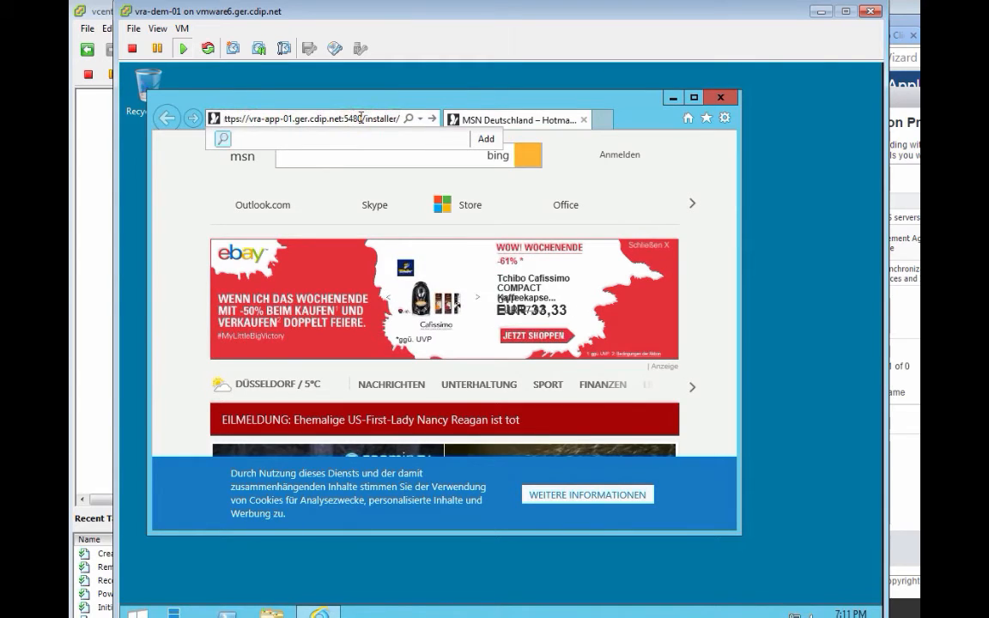
pyautogui.write('vCAC-la')
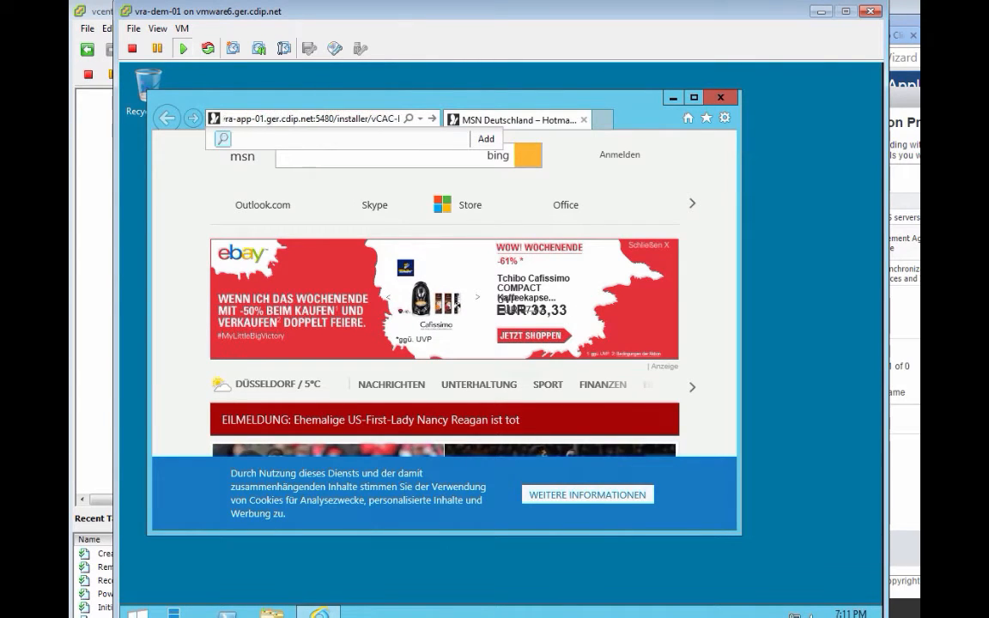
pyautogui.write('aSManagemen')
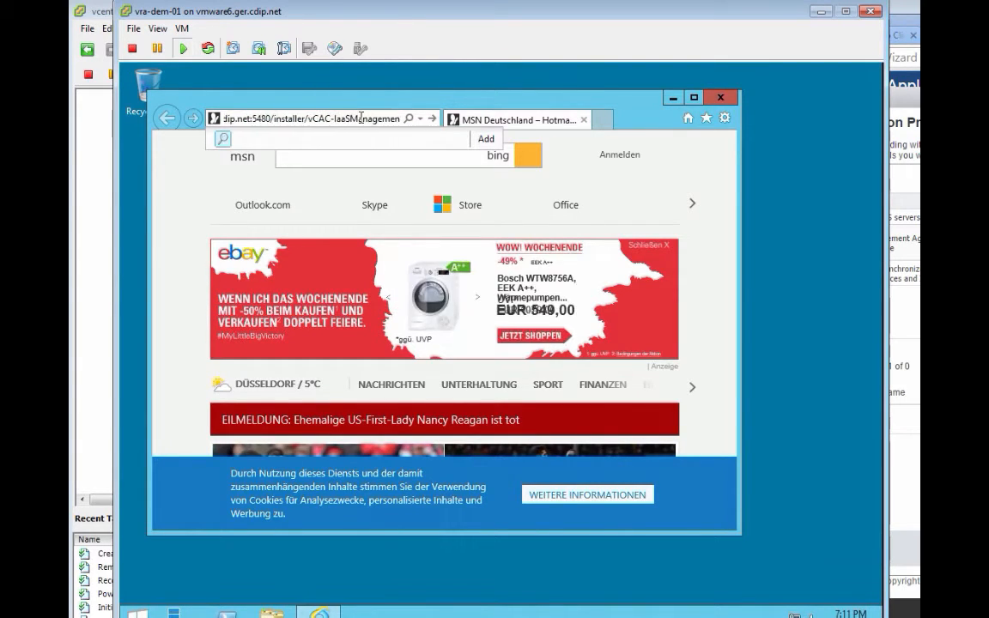
pyautogui.write('tAgent-Setup.msi')
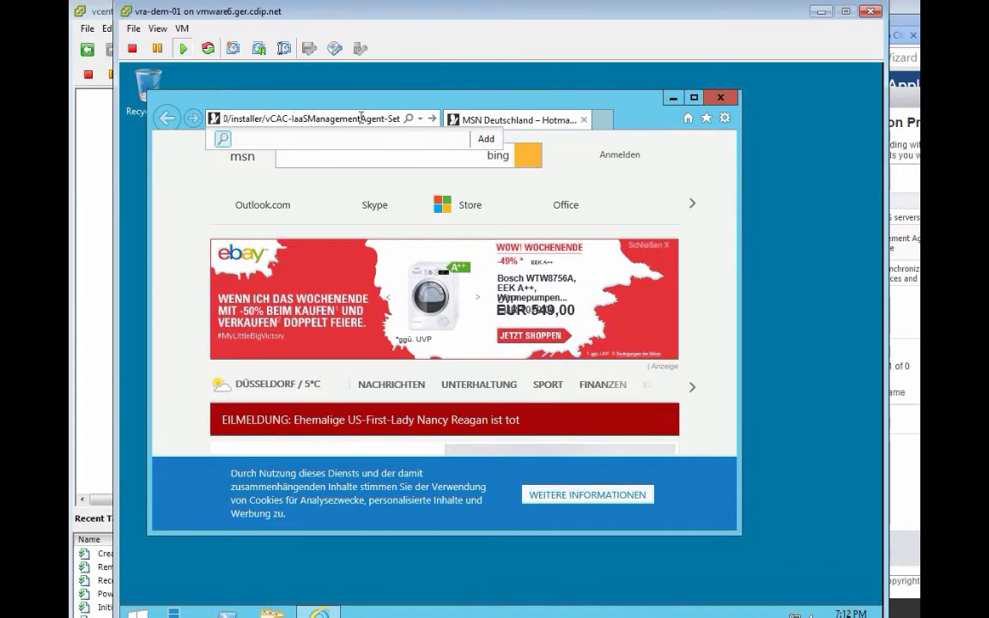
pyautogui.press('Return')
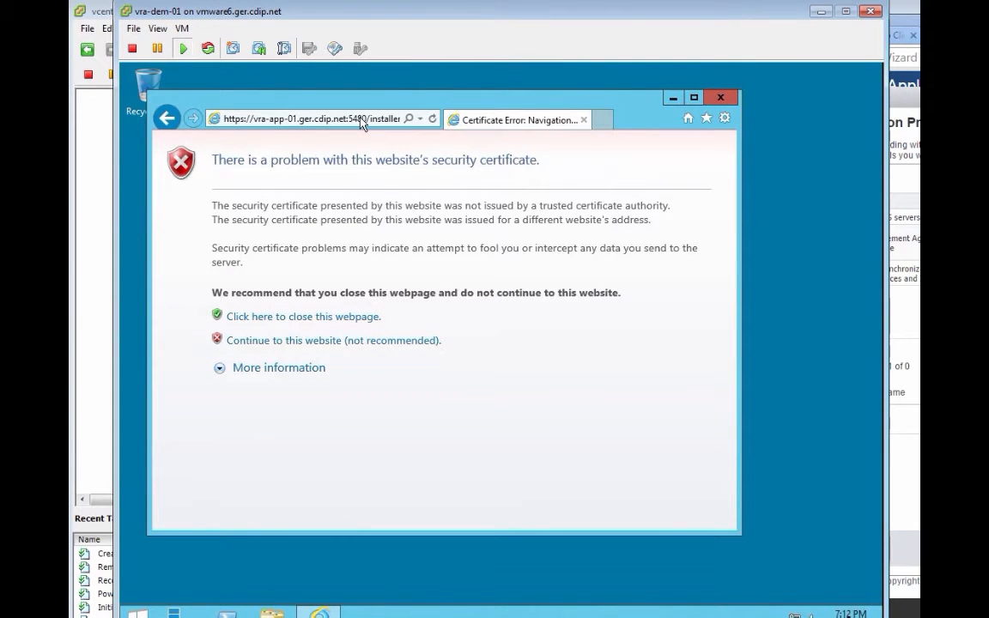
# Step: Proceed past the certificate warning and run the downloaded management agent installer
pyautogui.click(302, 341)
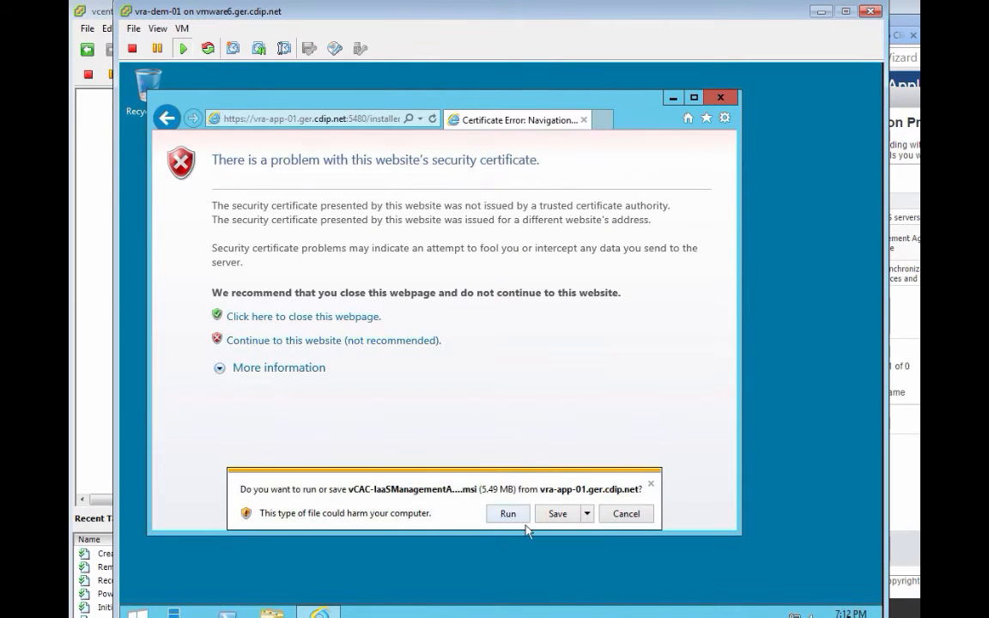
pyautogui.click(518, 519)
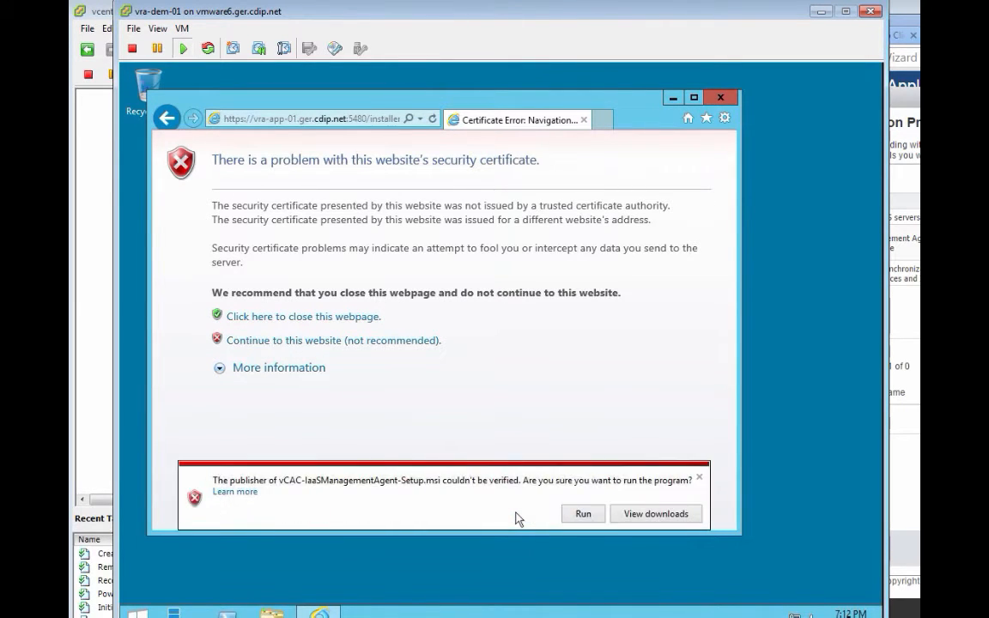
pyautogui.click(601, 517)
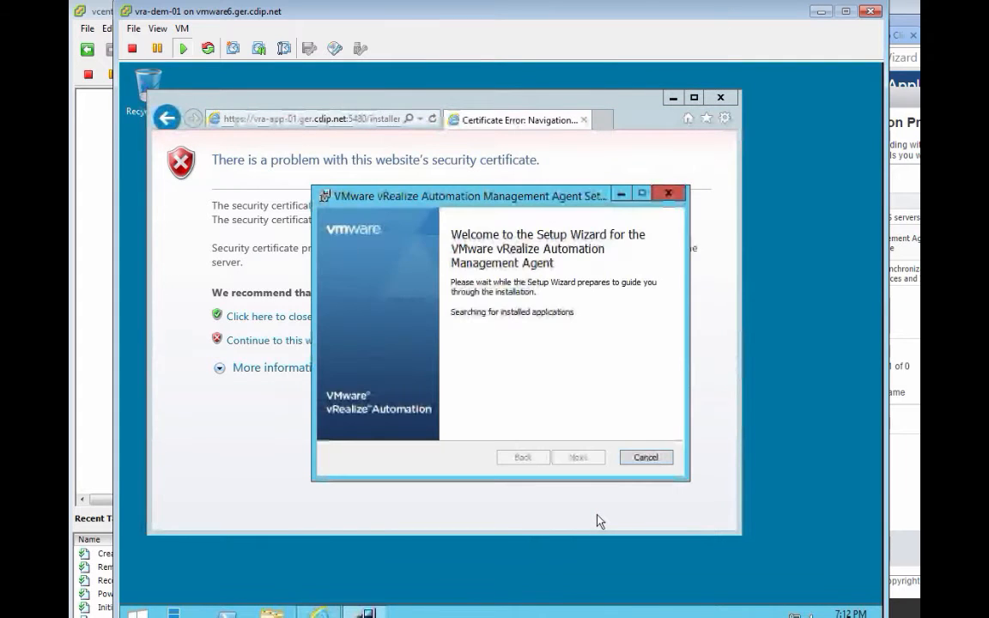
# Step: Accept the licence and keep the default C:\Program Files (x86)\VMware\vCAC\Management Agent\ folder
pyautogui.click(577, 458)
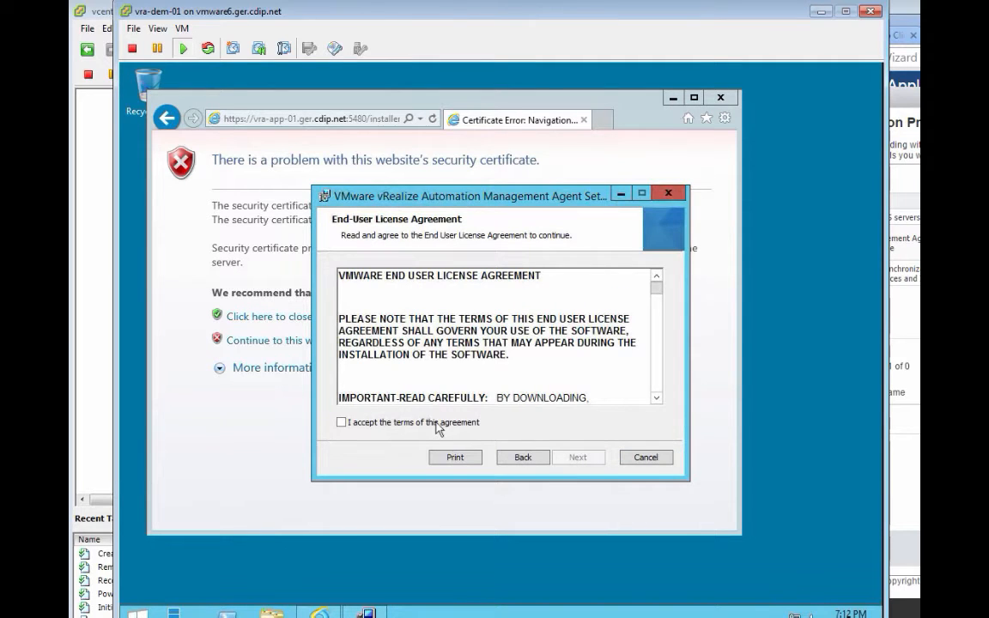
pyautogui.click(475, 423)
pyautogui.click(576, 457)
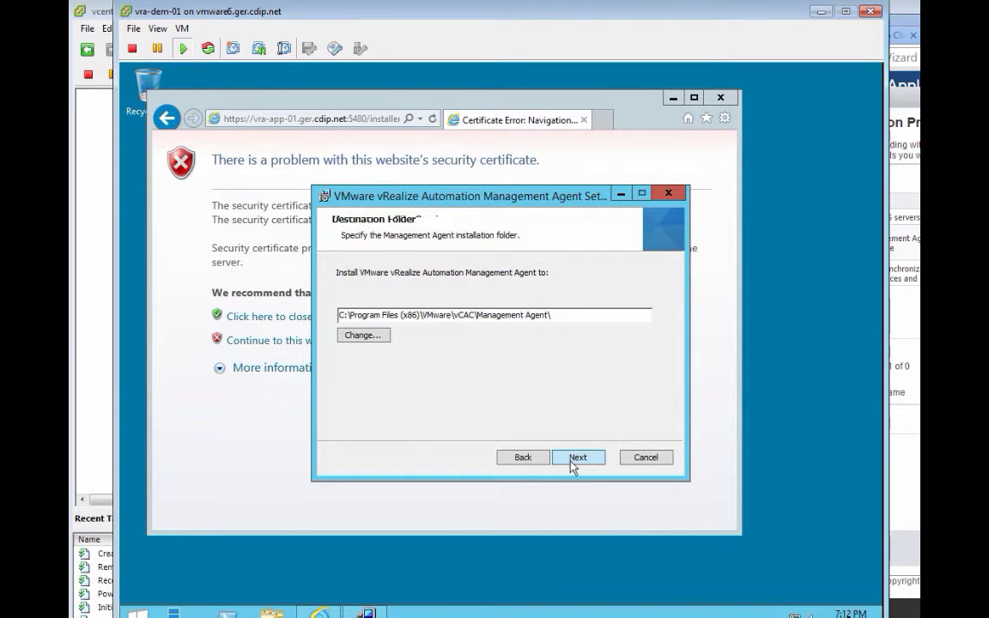
pyautogui.click(571, 461)
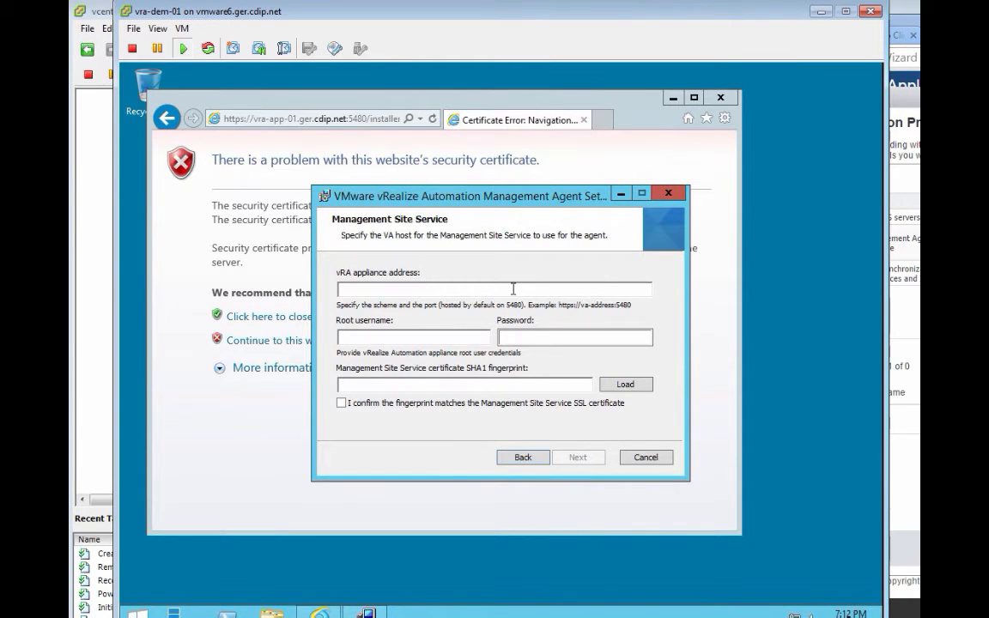
pyautogui.write('https://v')
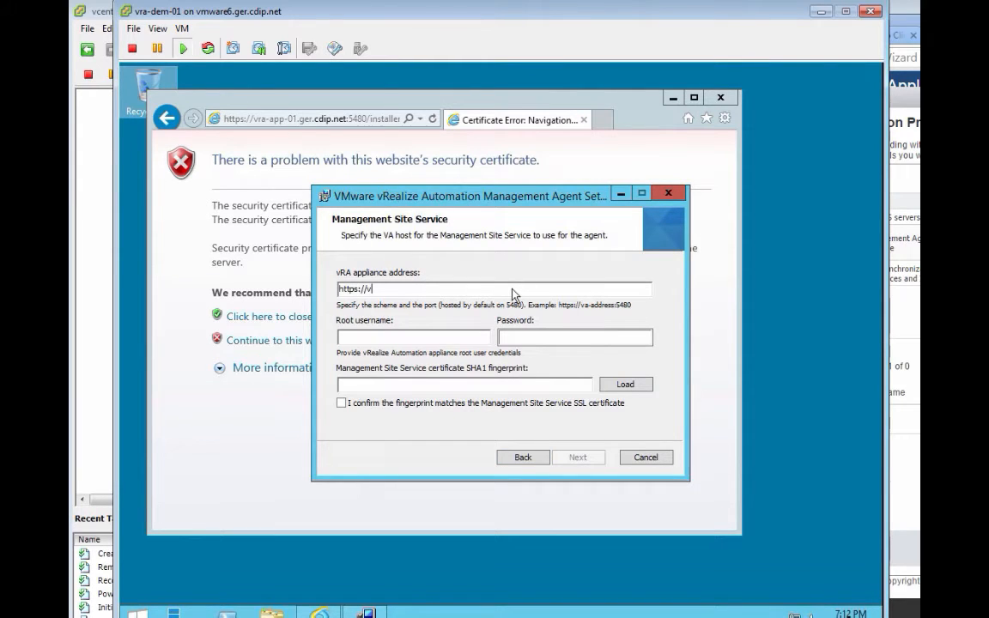
pyautogui.write('ra-')
pyautogui.write('.ger.cdip')
pyautogui.write('.net')
pyautogui.write('root')
pyautogui.press('Tab')
pyautogui.write('••')
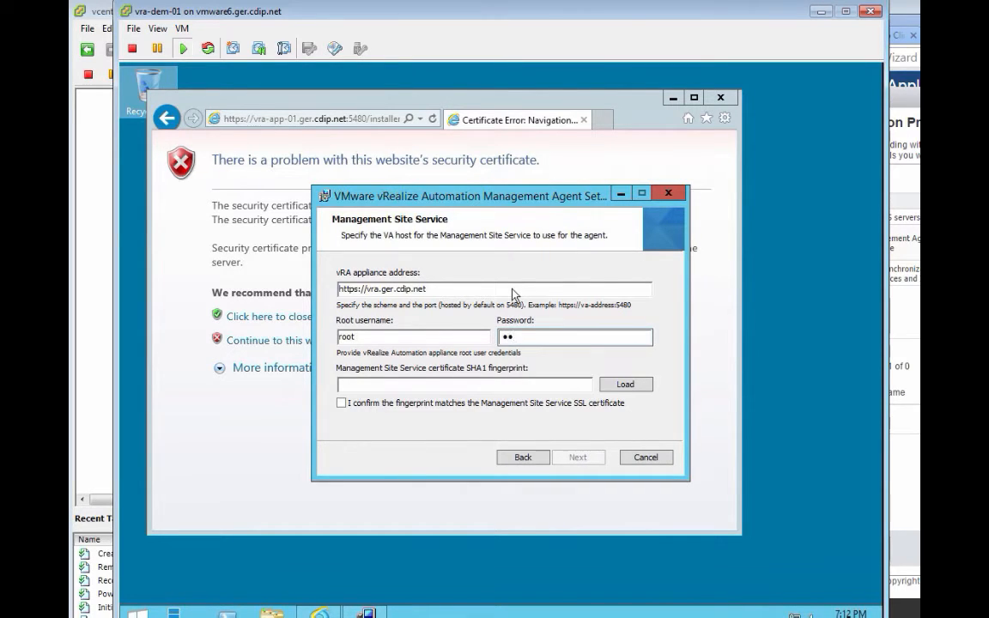
pyautogui.write('••••••')
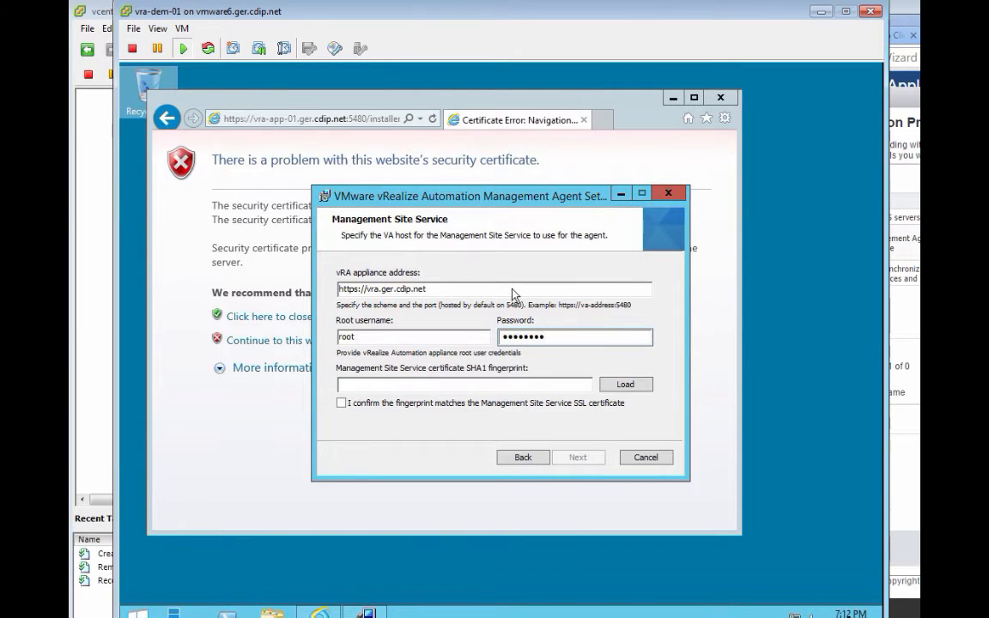
pyautogui.write('•')
pyautogui.click(637, 387)
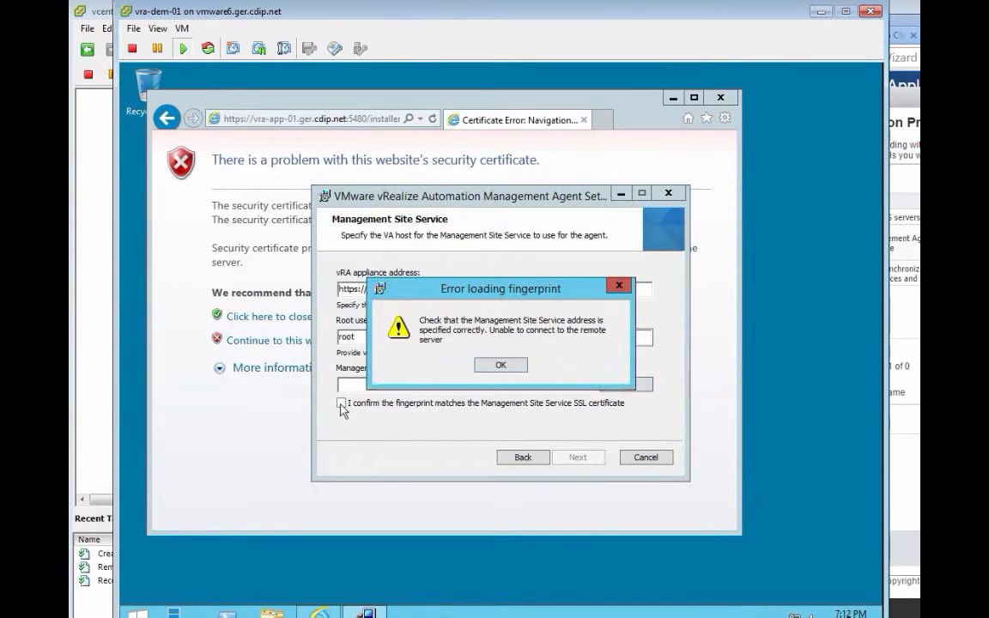
pyautogui.click(502, 365)
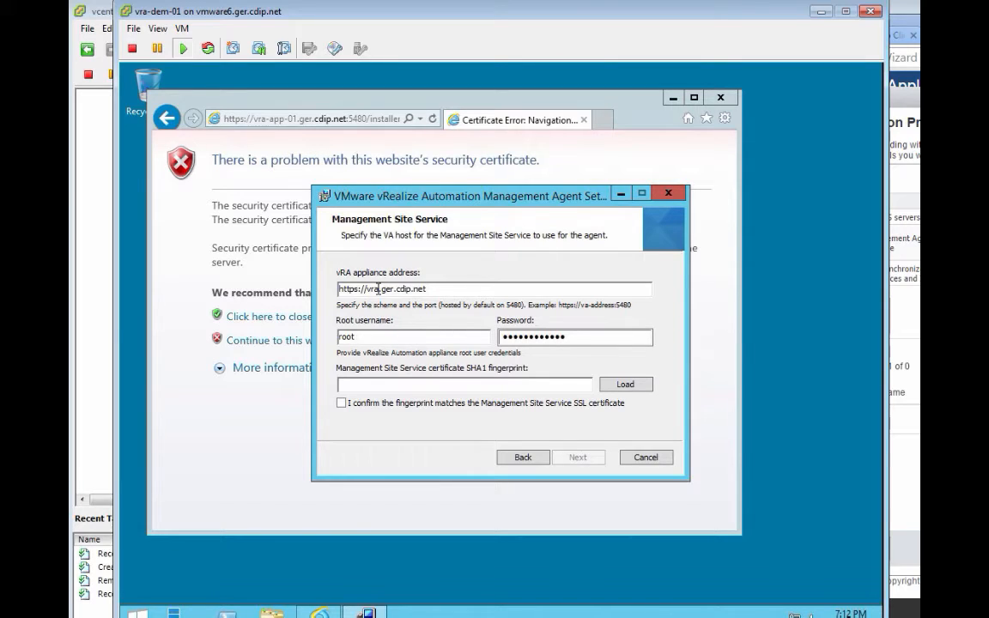
pyautogui.write(':5480')
pyautogui.click(624, 385)
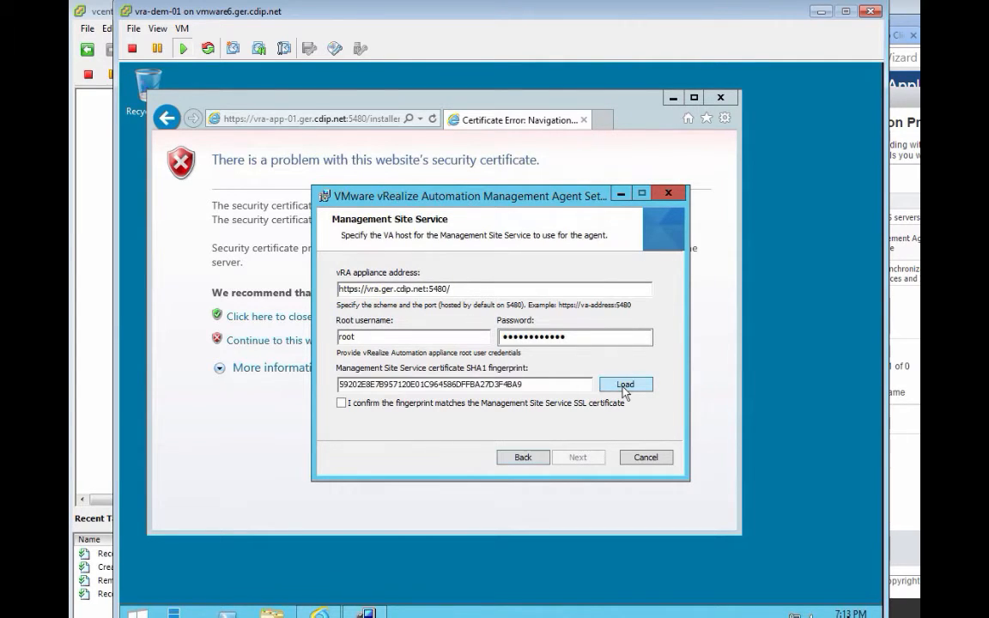
pyautogui.click(344, 403)
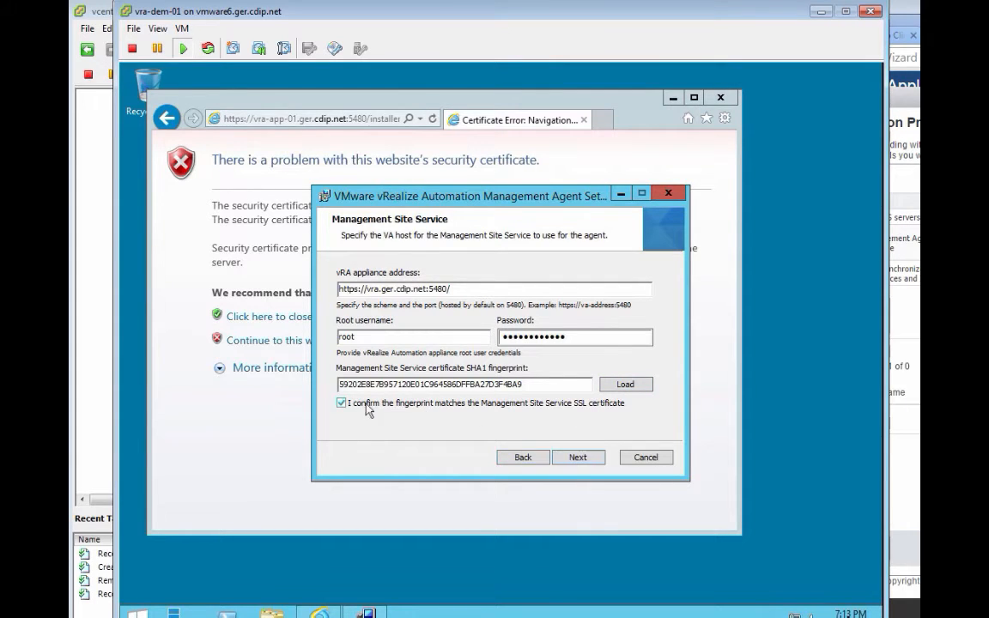
pyautogui.click(578, 458)
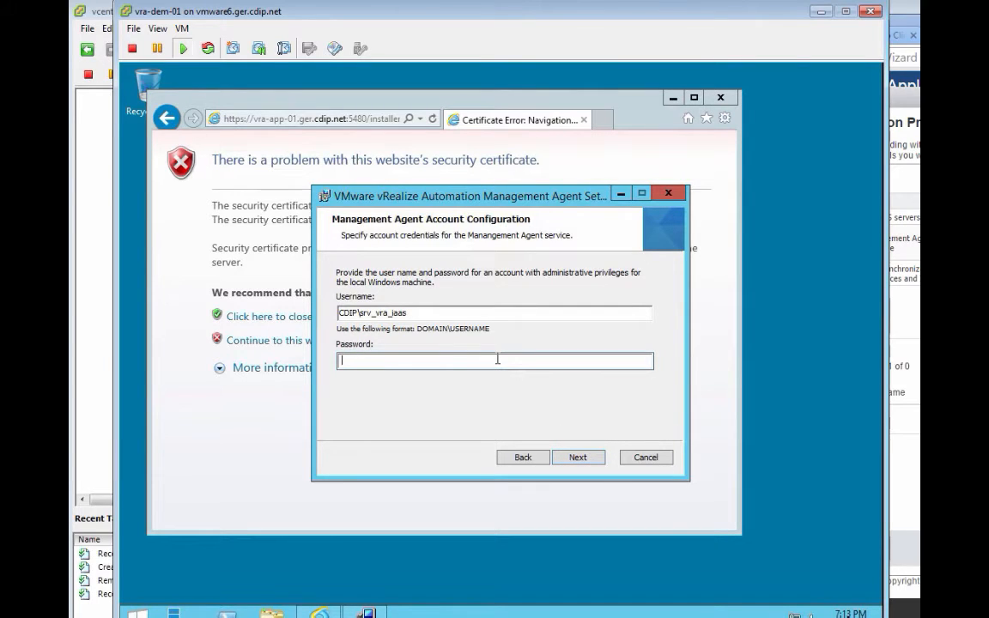
# Step: Enter the service account password and install the management agent to completion
pyautogui.write('*************')
pyautogui.click(588, 459)
pyautogui.click(588, 461)
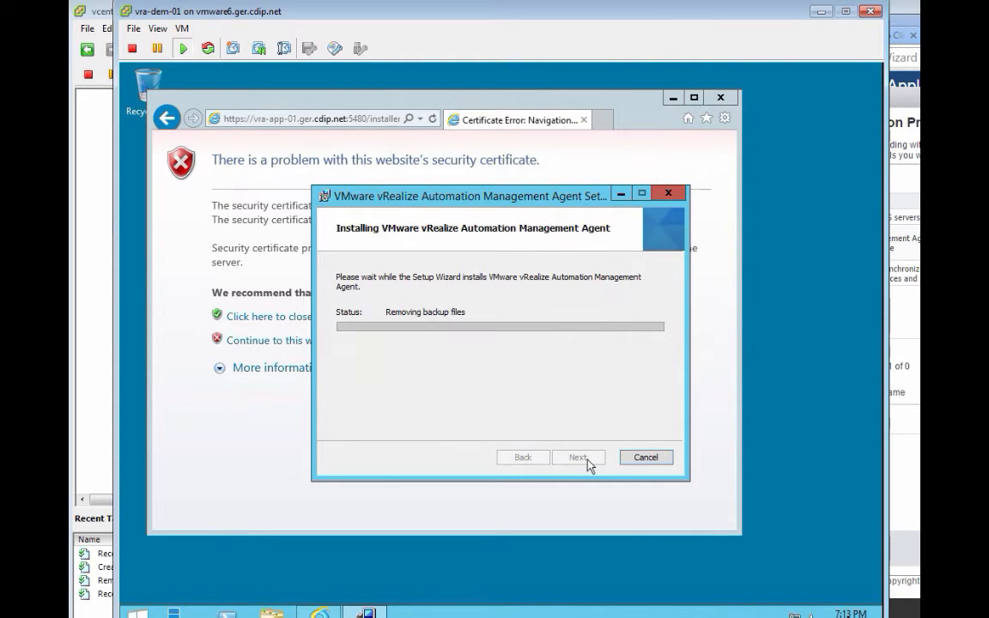
pyautogui.click(578, 457)
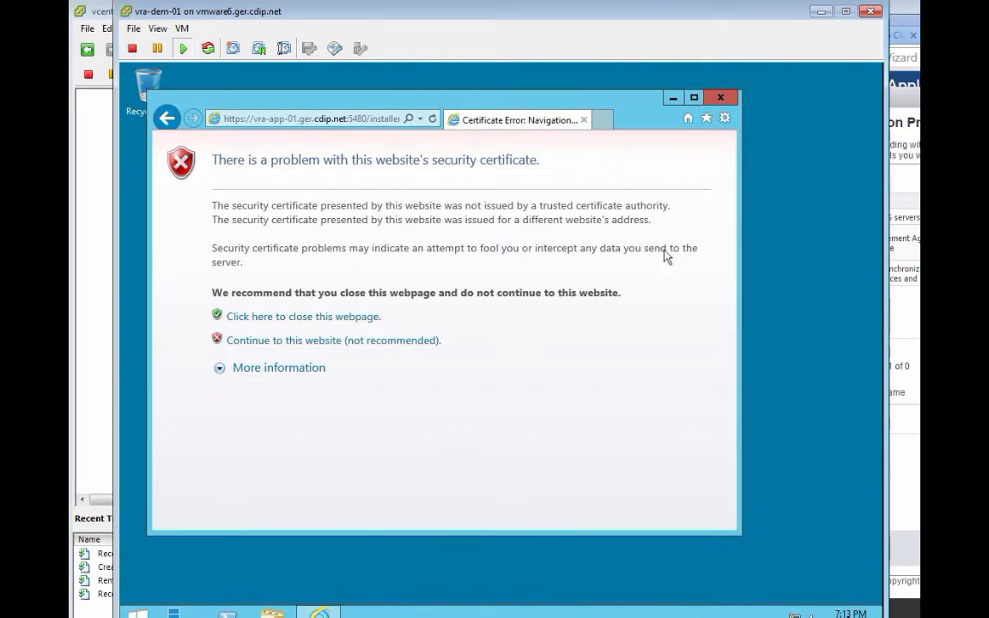
# Step: Close Internet Explorer and sign out of the vra-dem-01 Windows session
pyautogui.click(722, 97)
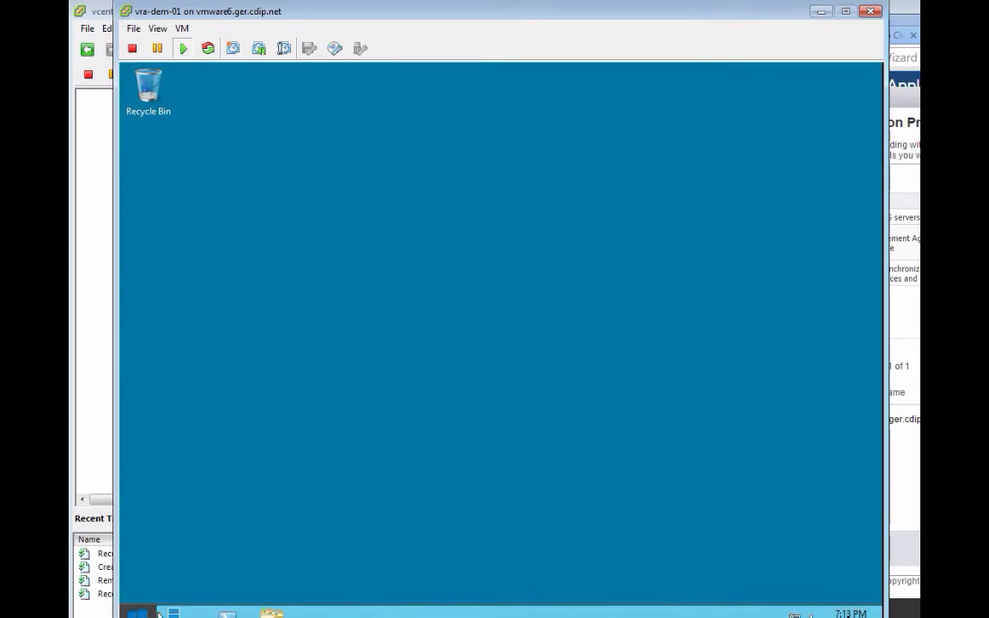
pyautogui.click(138, 612)
pyautogui.click(640, 126)
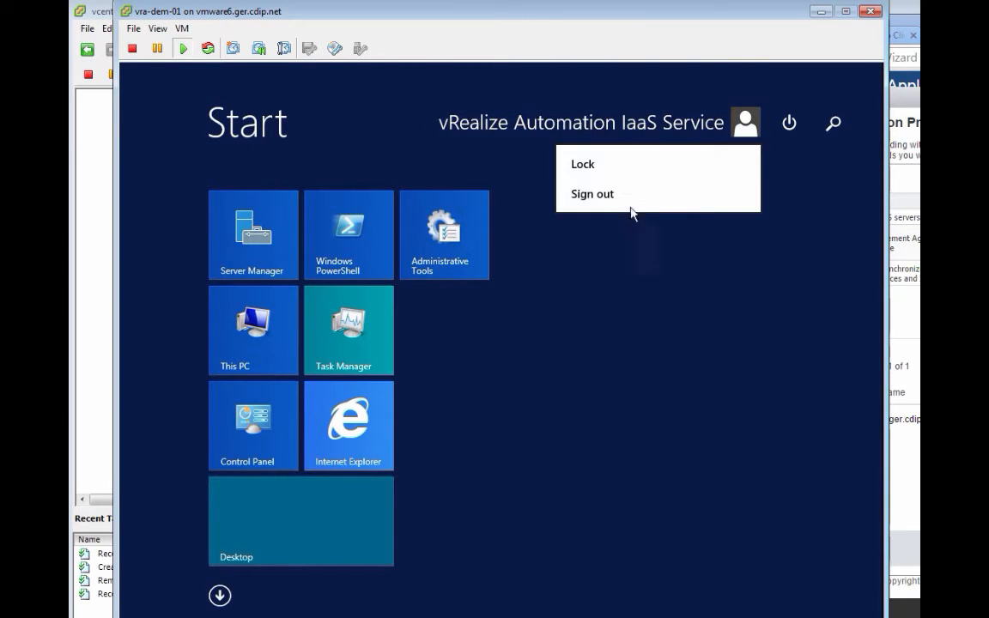
pyautogui.click(627, 207)
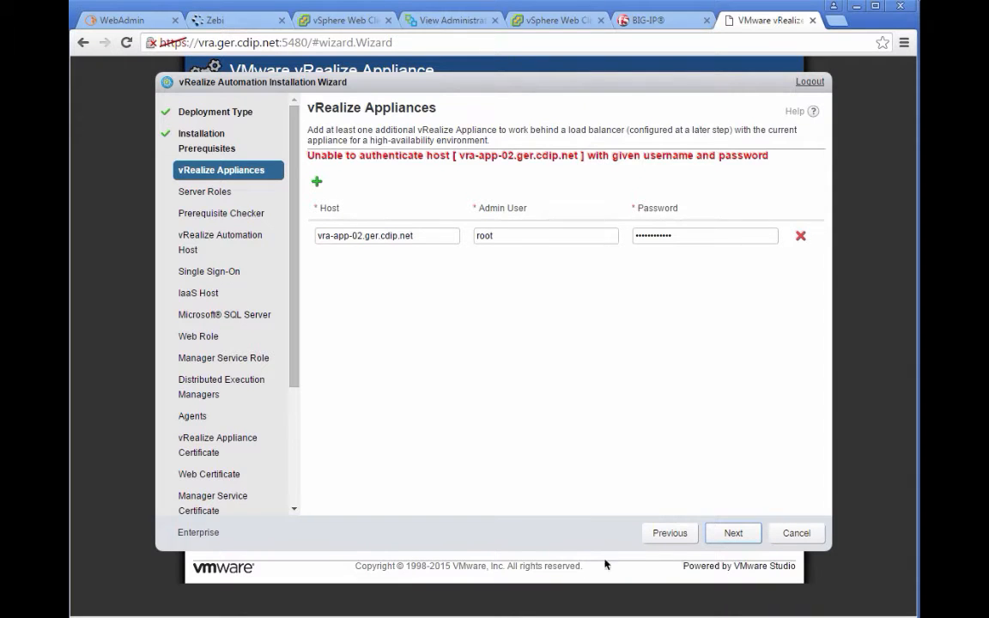
# Step: Retry the vRealize Appliances page and accept the untrusted vra-app-02 certificate with OK
pyautogui.click(724, 538)
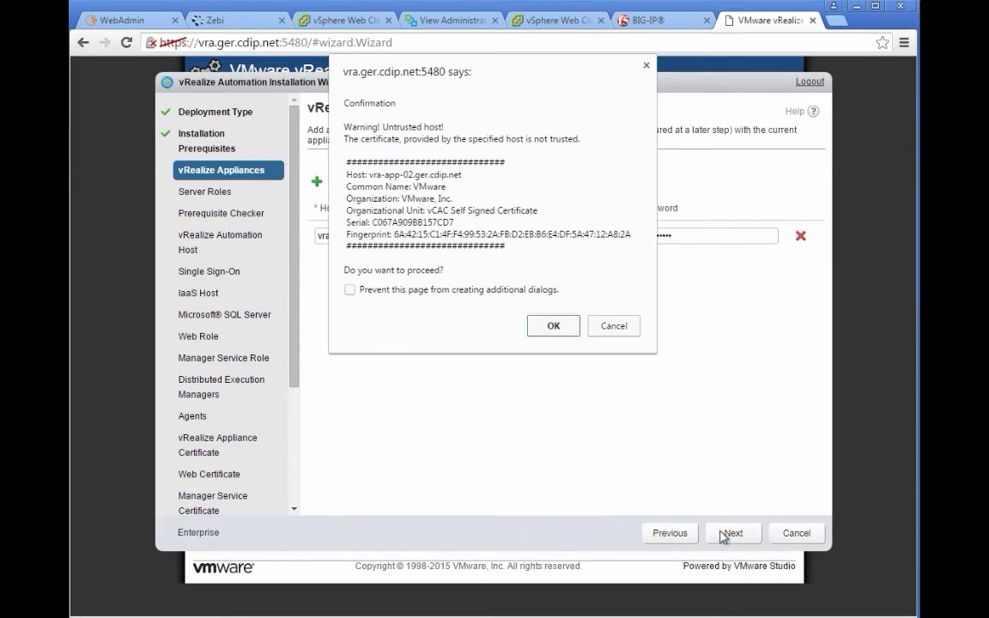
pyautogui.click(565, 334)
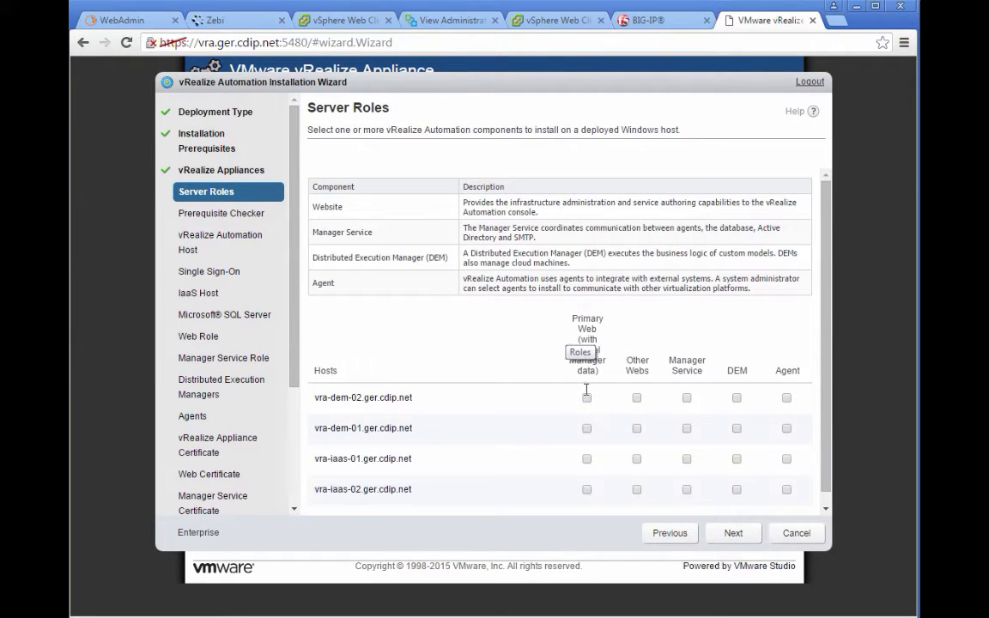
# Step: Make vra-iaas-01 Primary Web, give both iaas hosts Other Webs and Manager Service, both dem hosts DEM and Agent
pyautogui.click(587, 459)
pyautogui.click(636, 459)
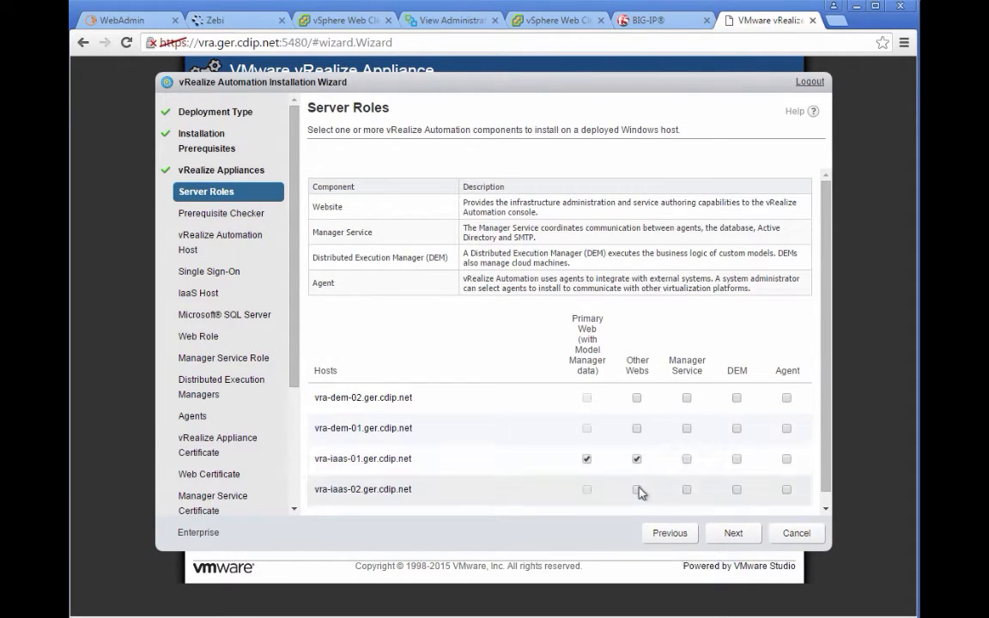
pyautogui.click(637, 489)
pyautogui.click(685, 460)
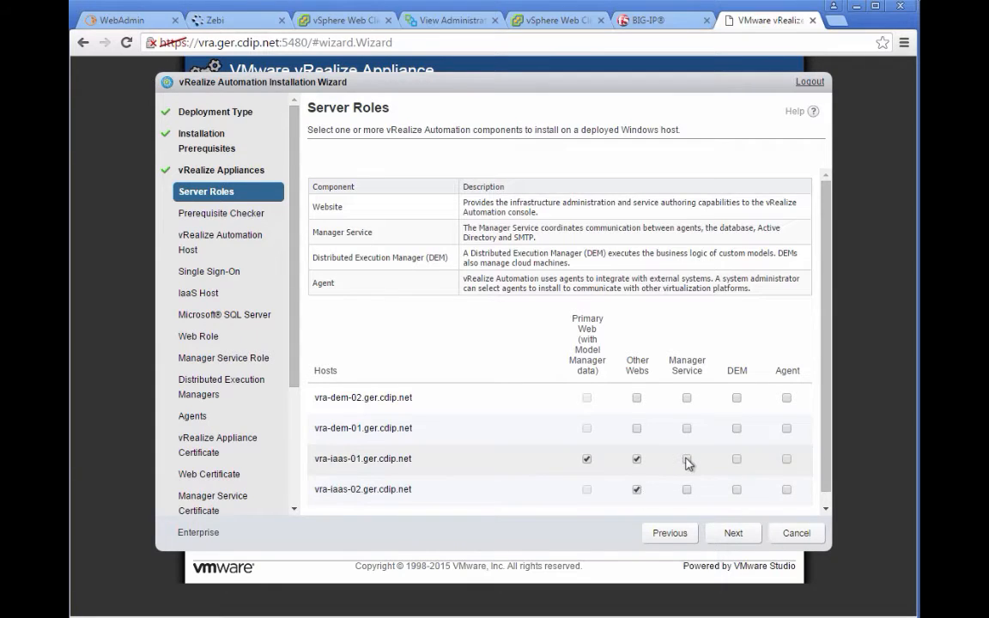
pyautogui.click(687, 490)
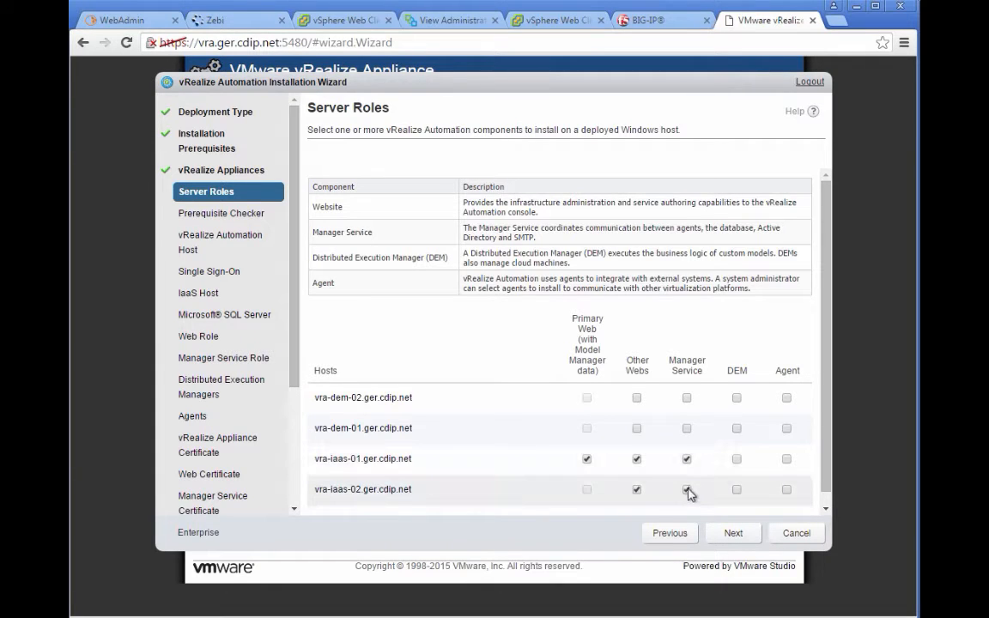
pyautogui.click(736, 399)
pyautogui.click(737, 428)
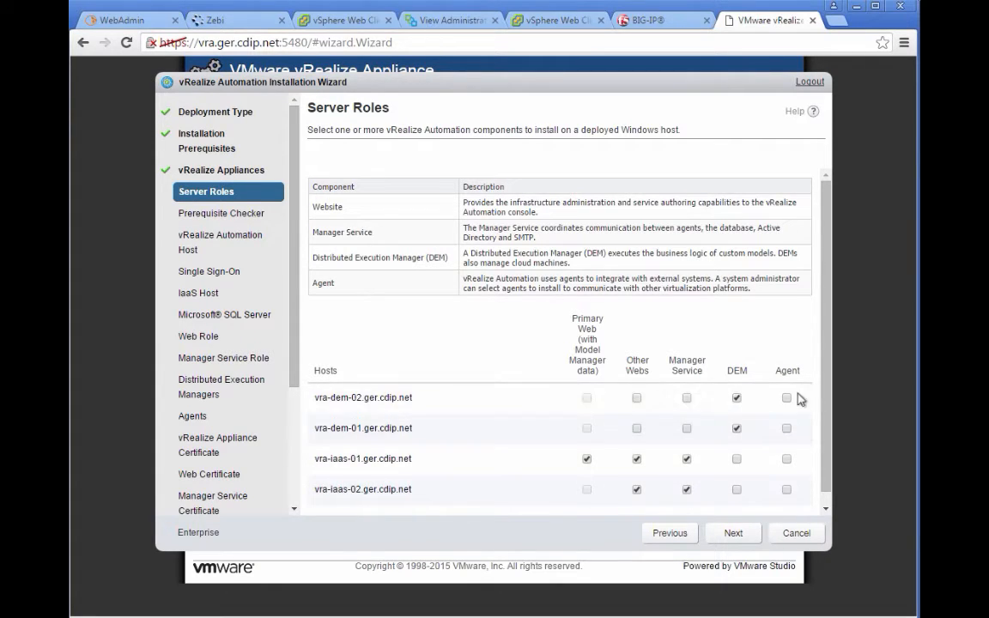
pyautogui.click(787, 399)
pyautogui.click(788, 428)
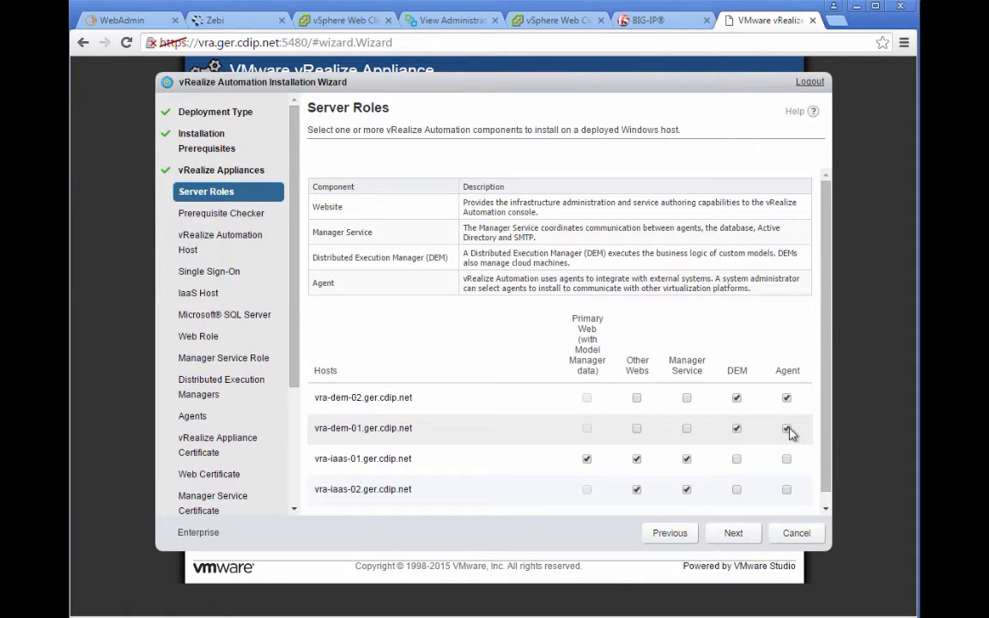
pyautogui.click(726, 534)
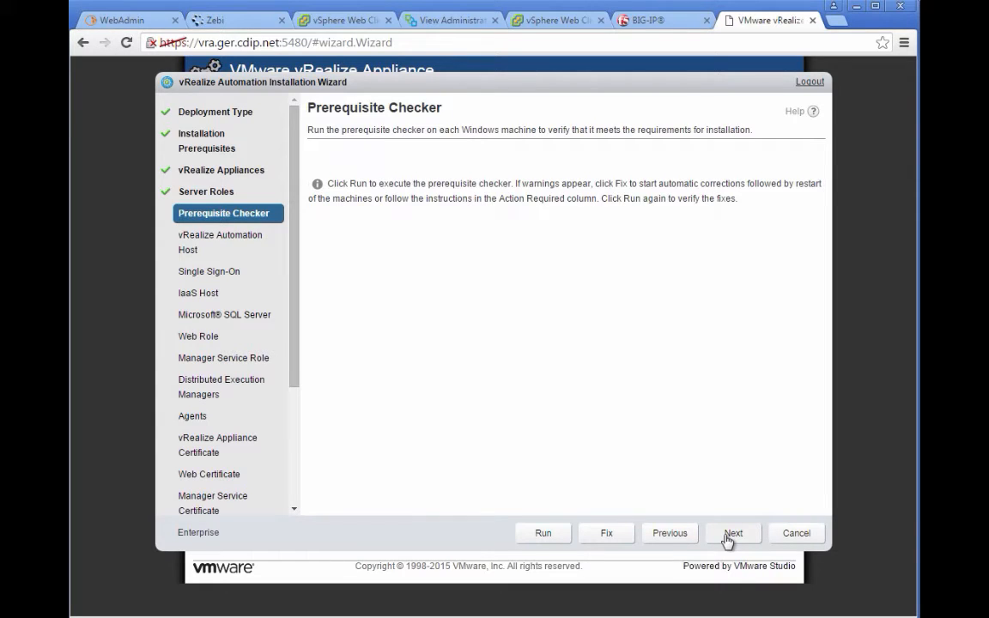
# Step: Run the Prerequisite Checker on vra-iaas-01, vra-iaas-02, vra-dem-01 and vra-dem-02
pyautogui.click(545, 534)
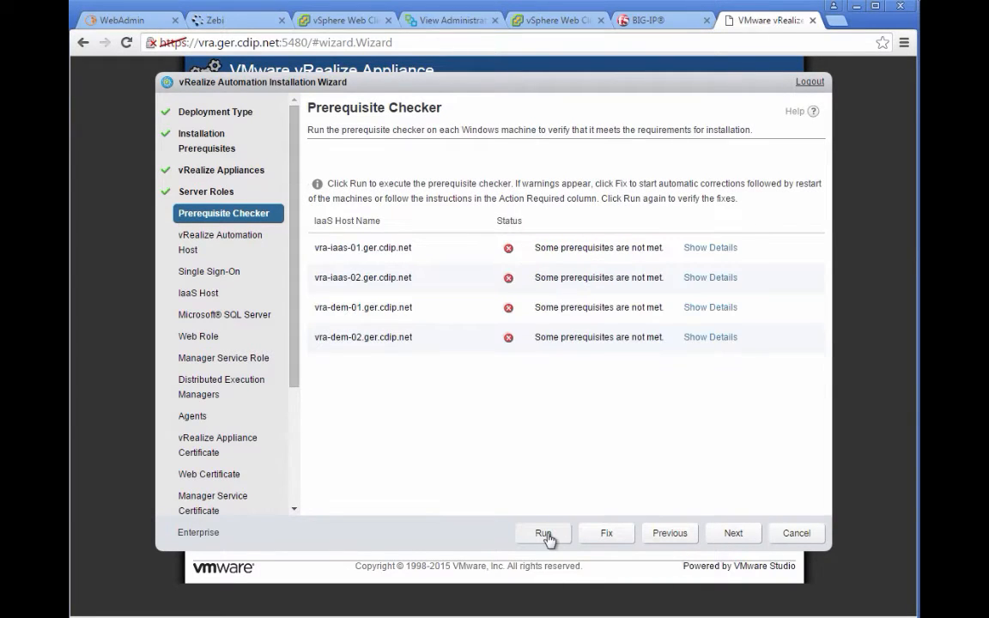
# Step: Apply the automatic fixes for the unmet prerequisites on the four IaaS and DEM Windows hosts
pyautogui.click(612, 538)
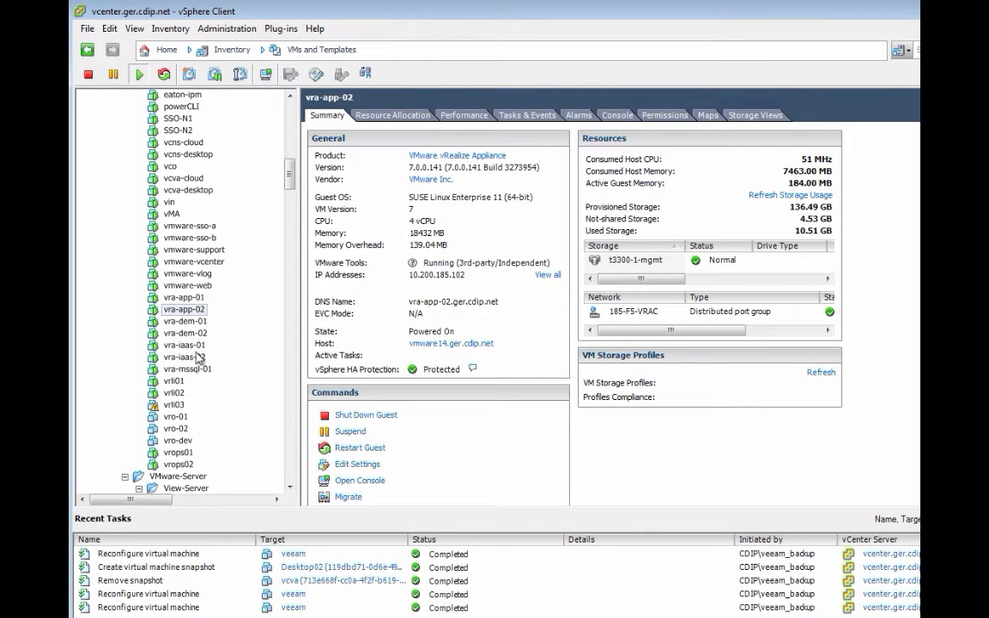
# Step: Open the vra-iaas-01 console, send Ctrl+Alt+Del, and sign in with the service account password
pyautogui.click(184, 345)
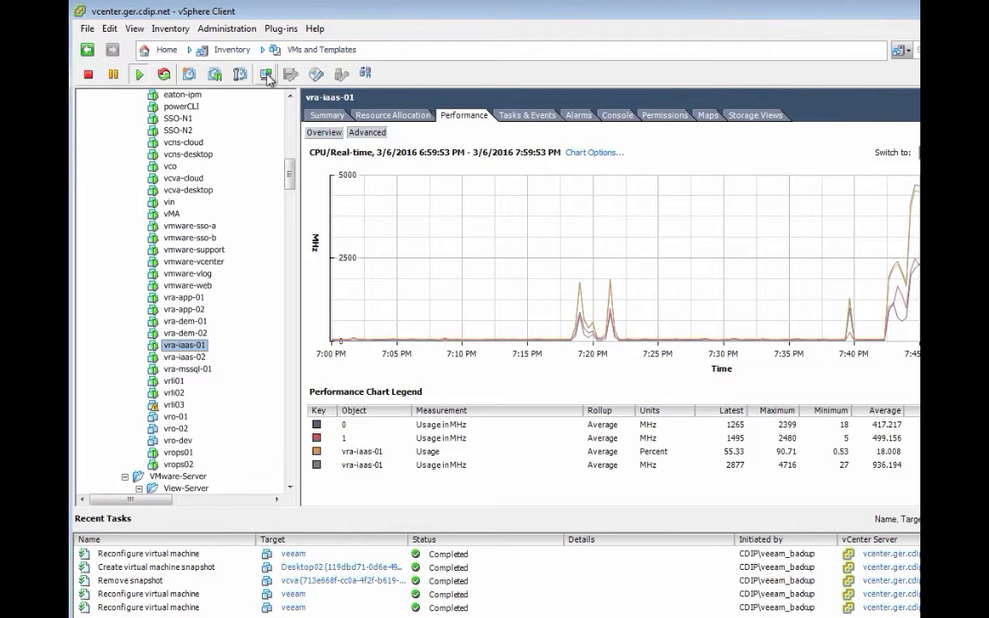
pyautogui.click(265, 75)
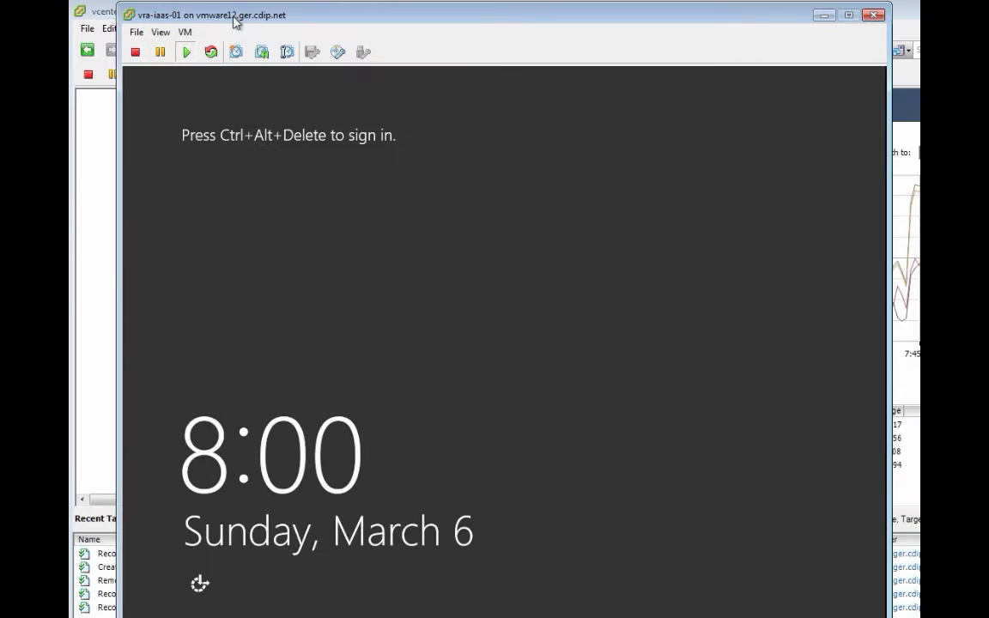
pyautogui.click(185, 32)
pyautogui.moveTo(217, 69)
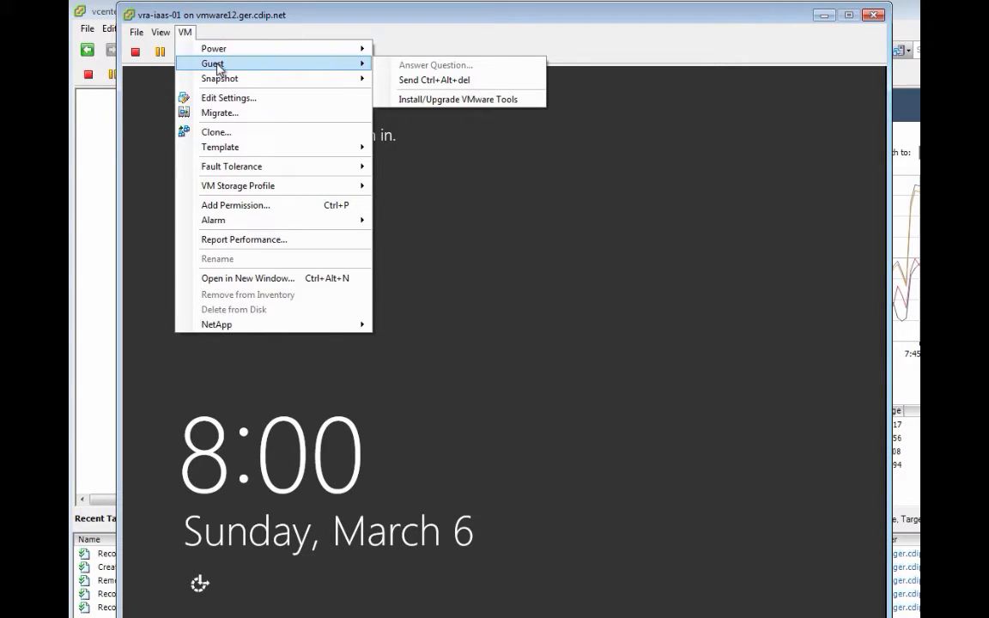
pyautogui.click(400, 81)
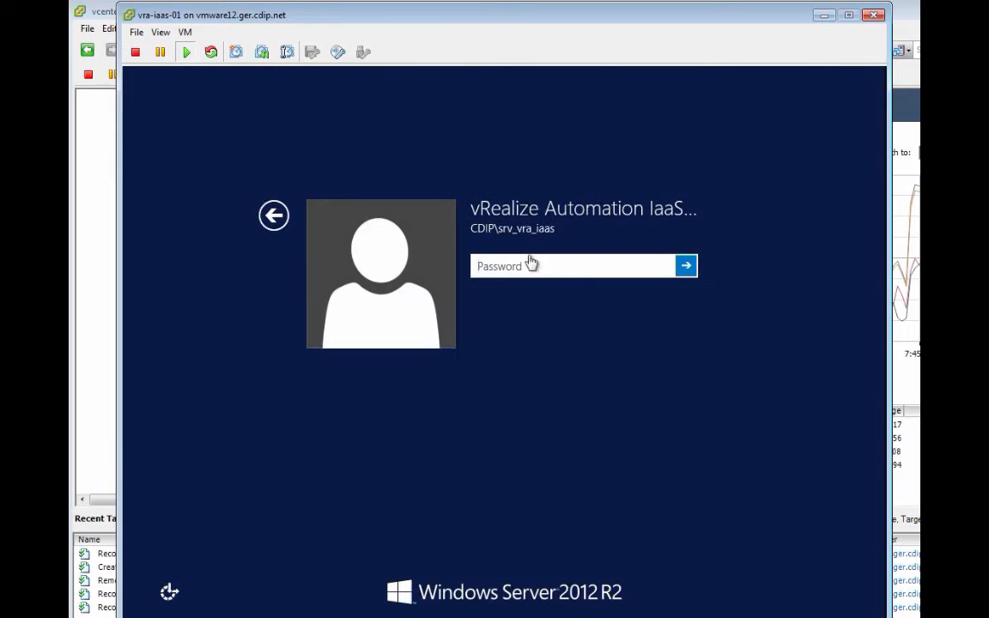
pyautogui.write('••••••••••••')
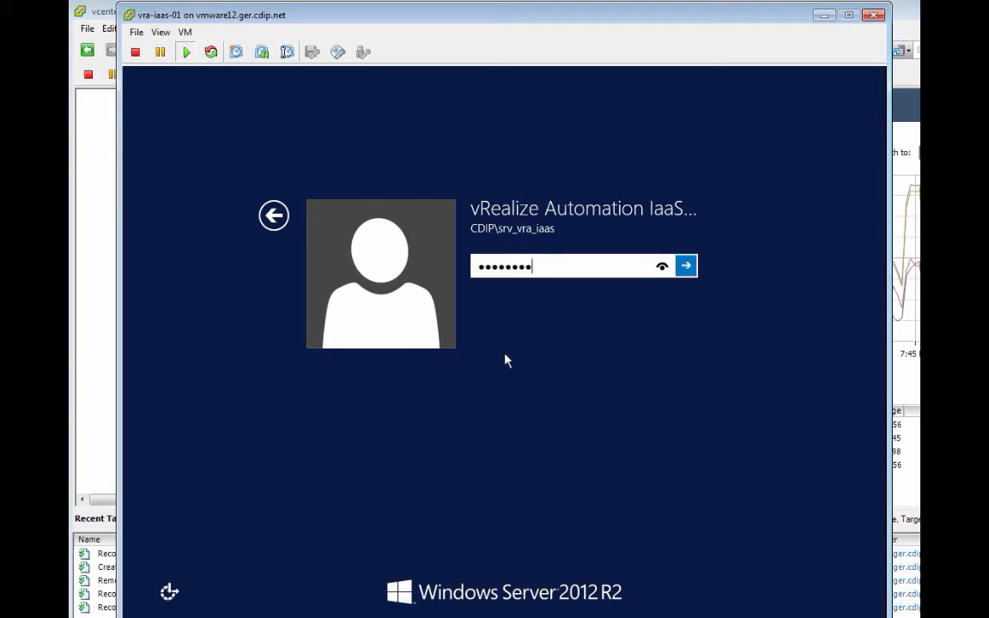
pyautogui.press('Return')
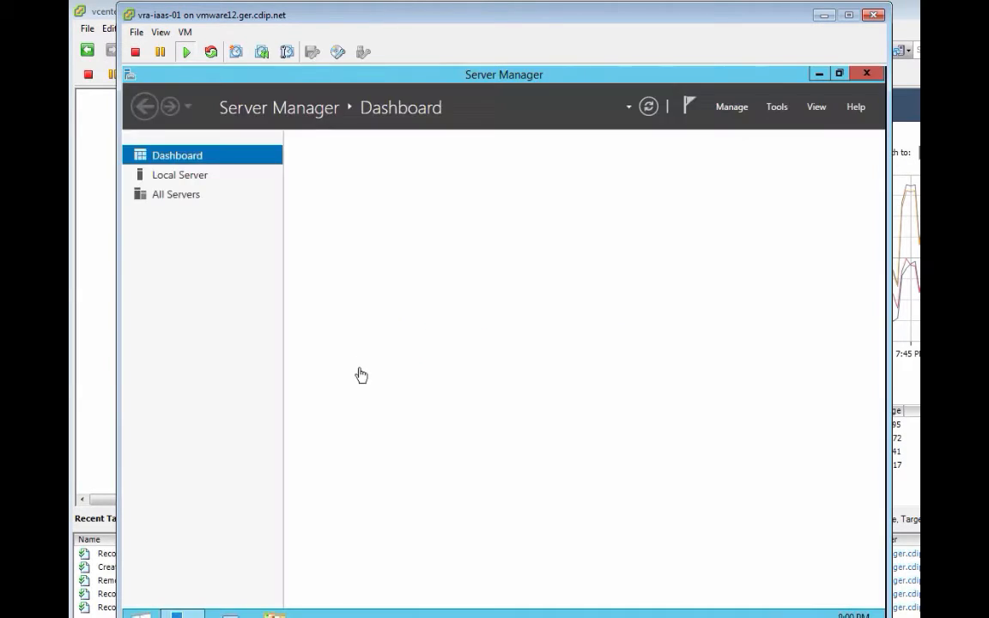
# Step: Launch Add Roles and Features, keeping role-based installation with vra-iaas-01 as the destination server
pyautogui.click(740, 107)
pyautogui.click(732, 126)
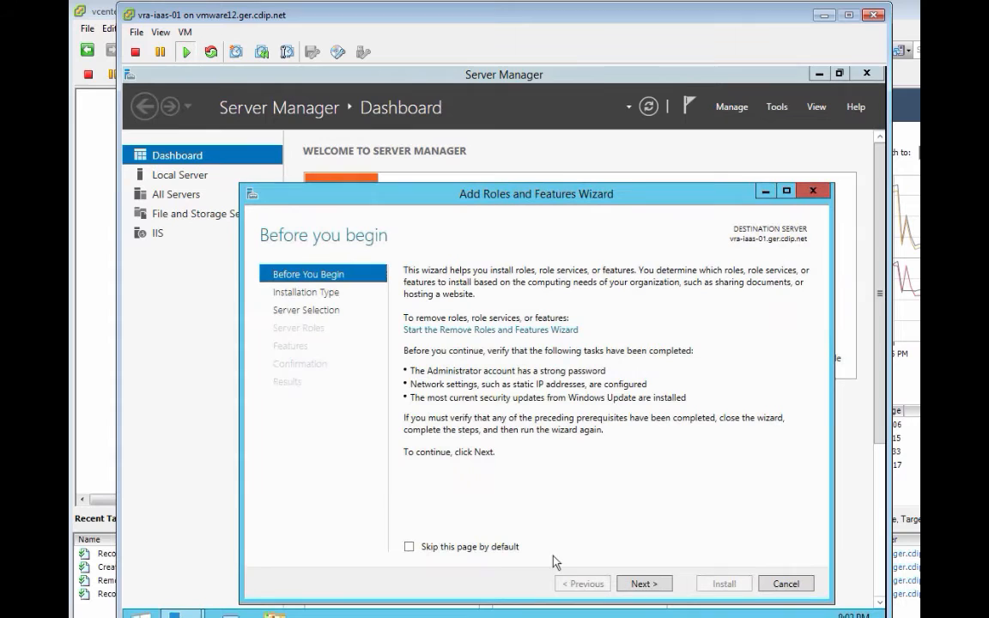
pyautogui.click(652, 589)
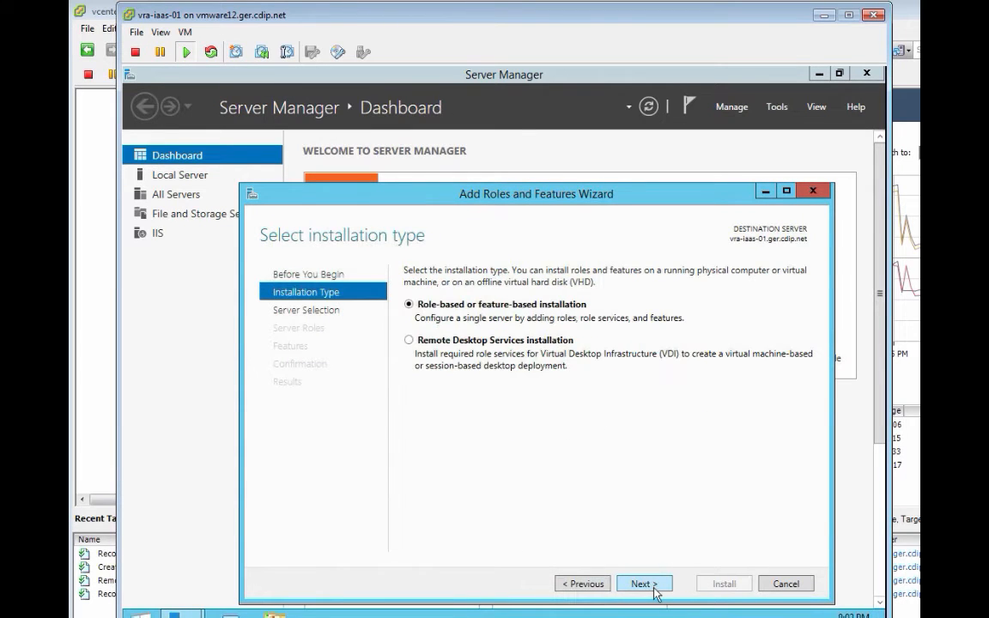
pyautogui.click(655, 589)
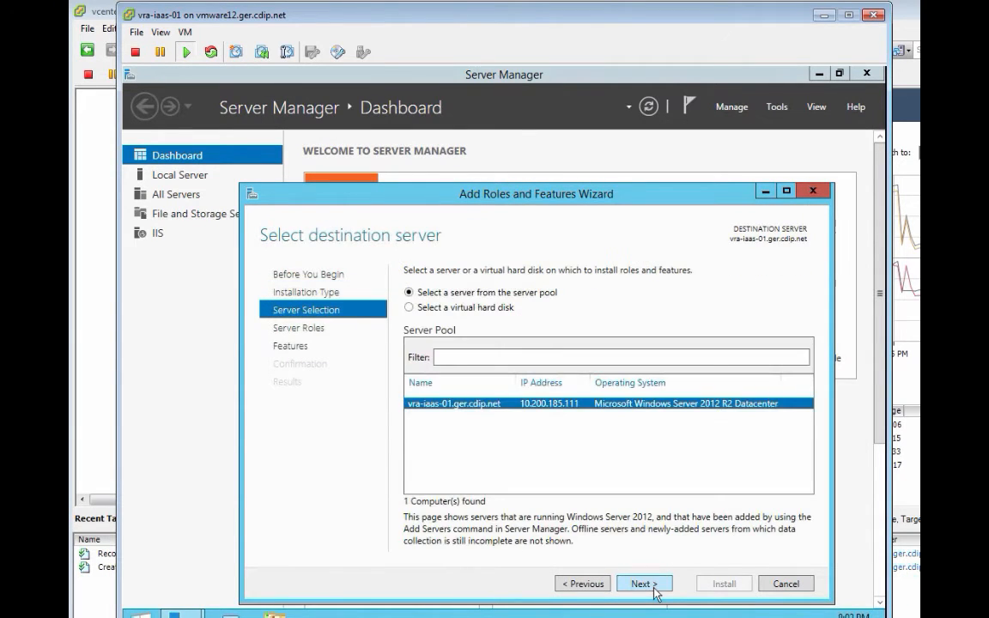
pyautogui.click(654, 589)
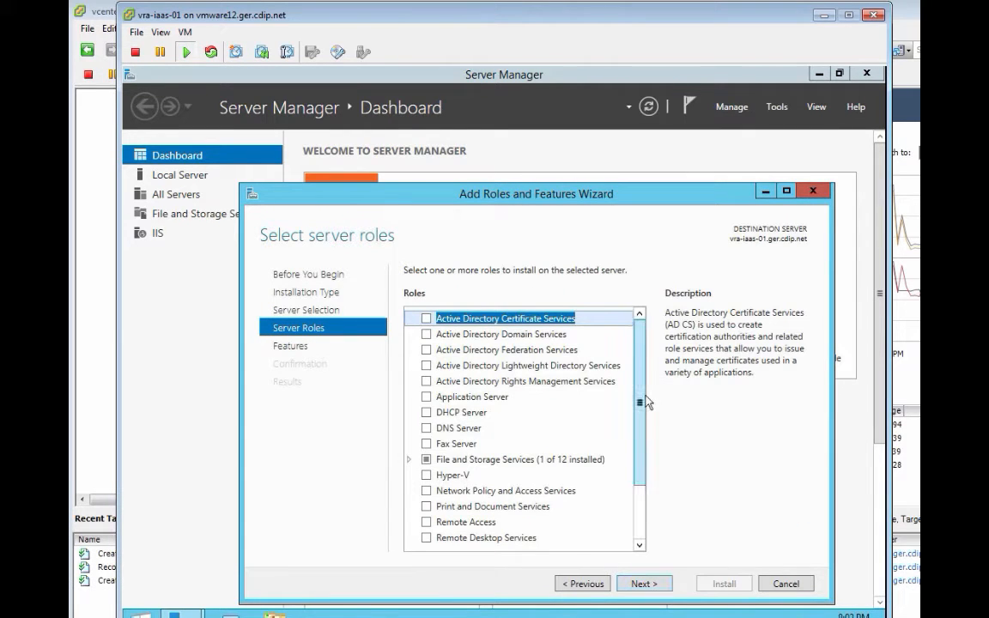
# Step: Tick ASP.NET 3.5 under Web Server (IIS) > Application Development and accept its required .NET 3.5 features
pyautogui.scroll(-2, 653, 504)
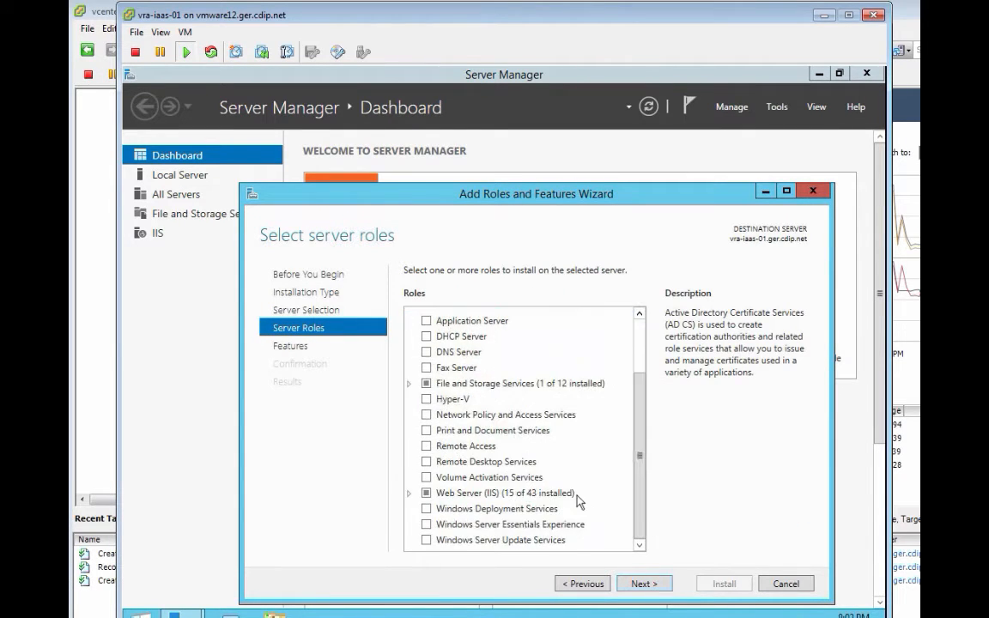
pyautogui.click(409, 492)
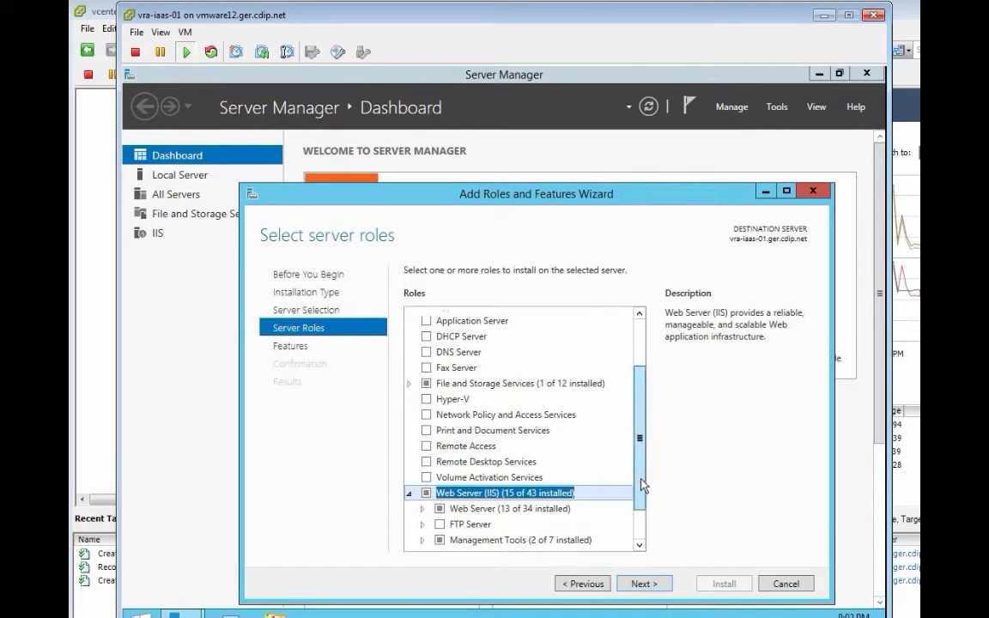
pyautogui.scroll(-2, 642, 486)
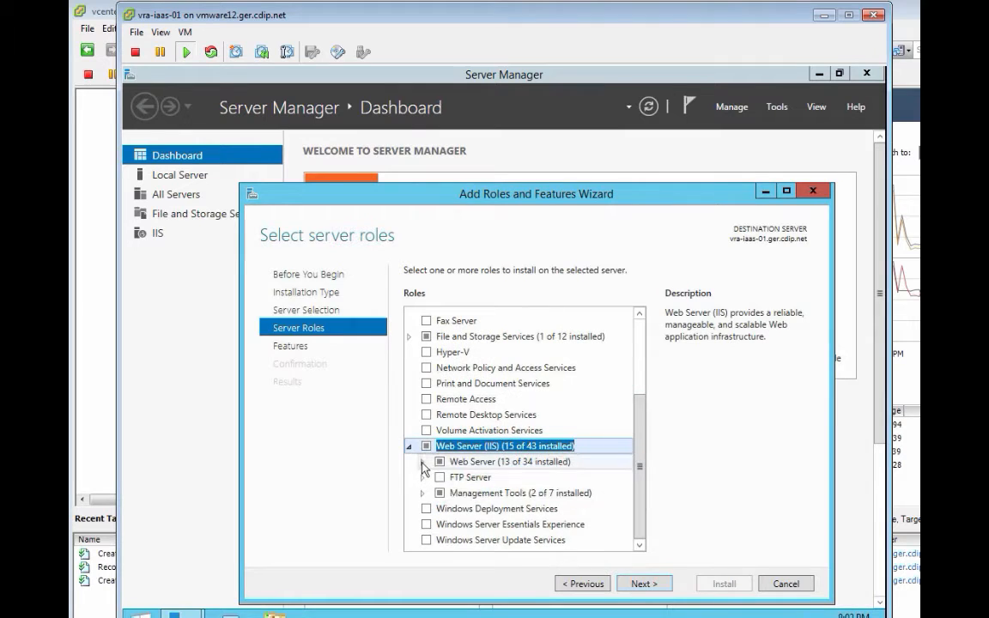
pyautogui.click(422, 462)
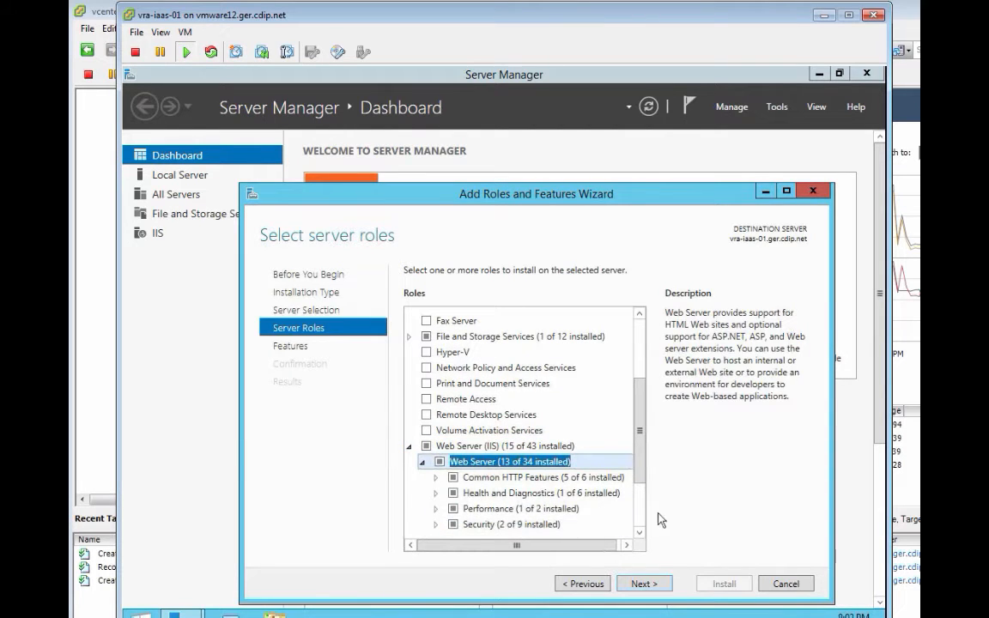
pyautogui.scroll(-2, 641, 513)
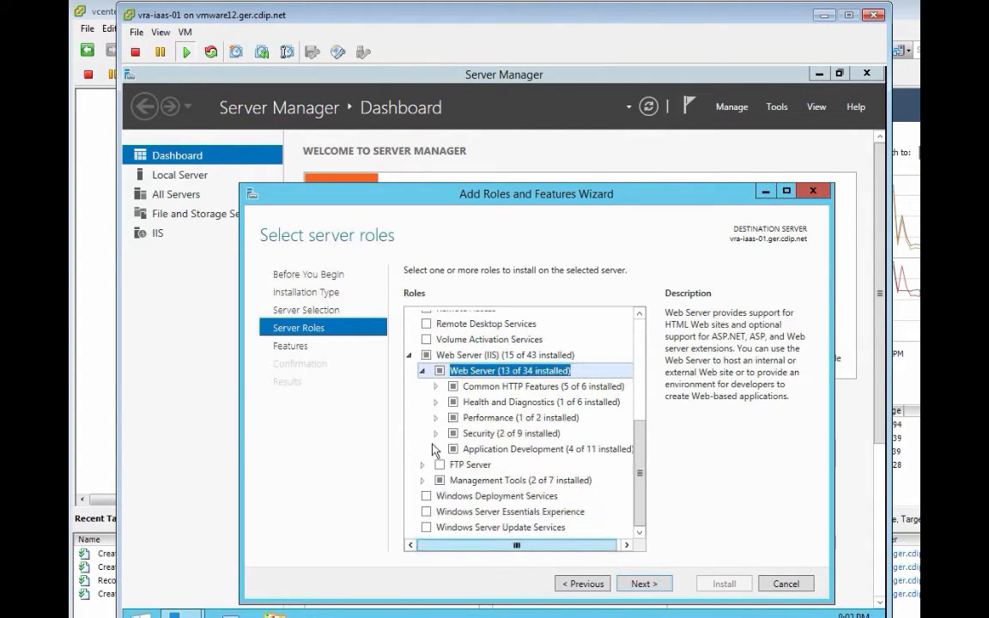
pyautogui.doubleClick(539, 445)
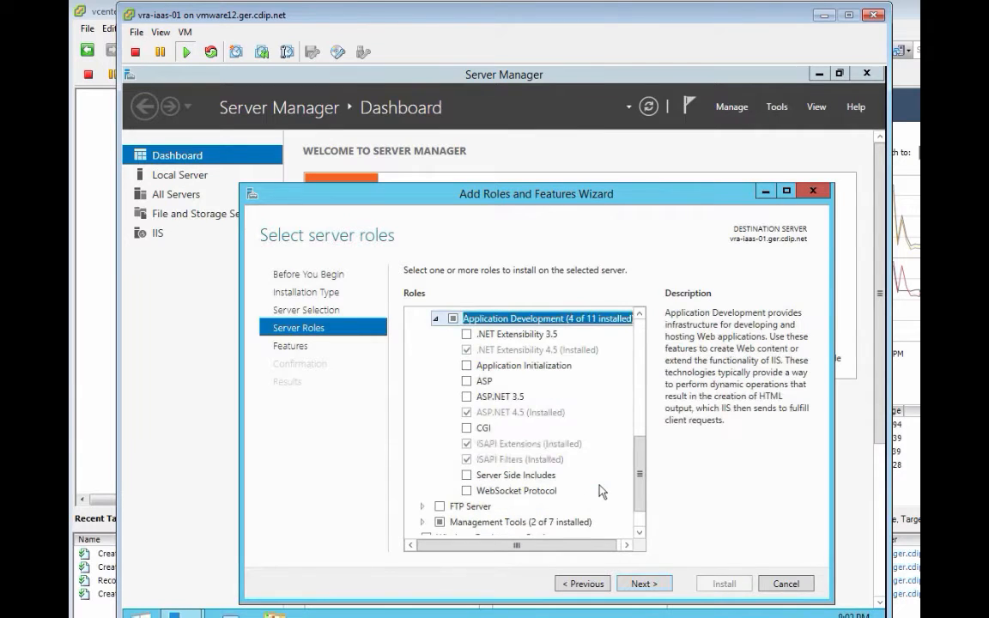
pyautogui.click(467, 396)
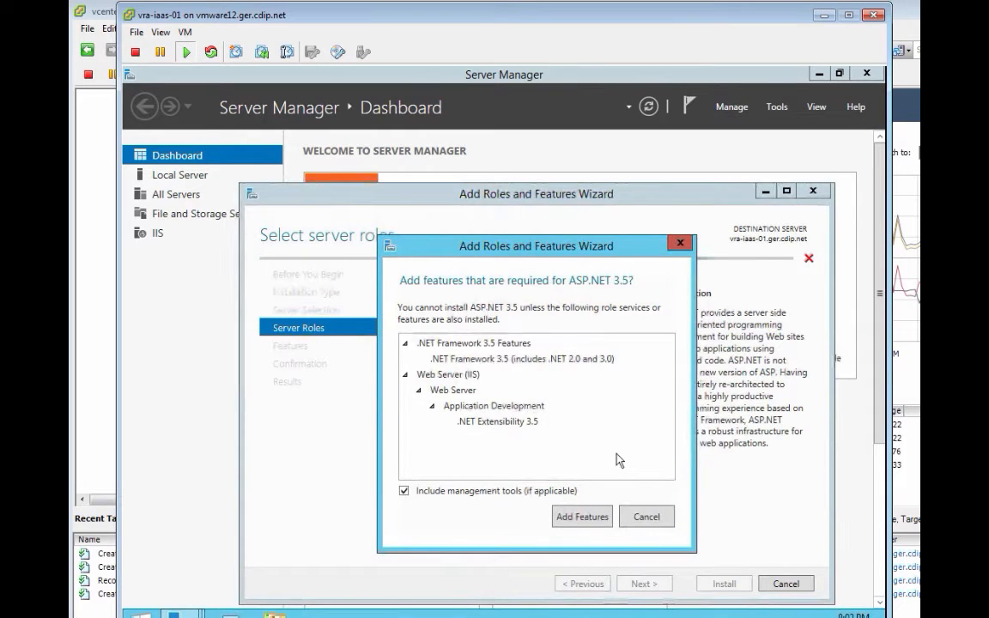
pyautogui.click(597, 518)
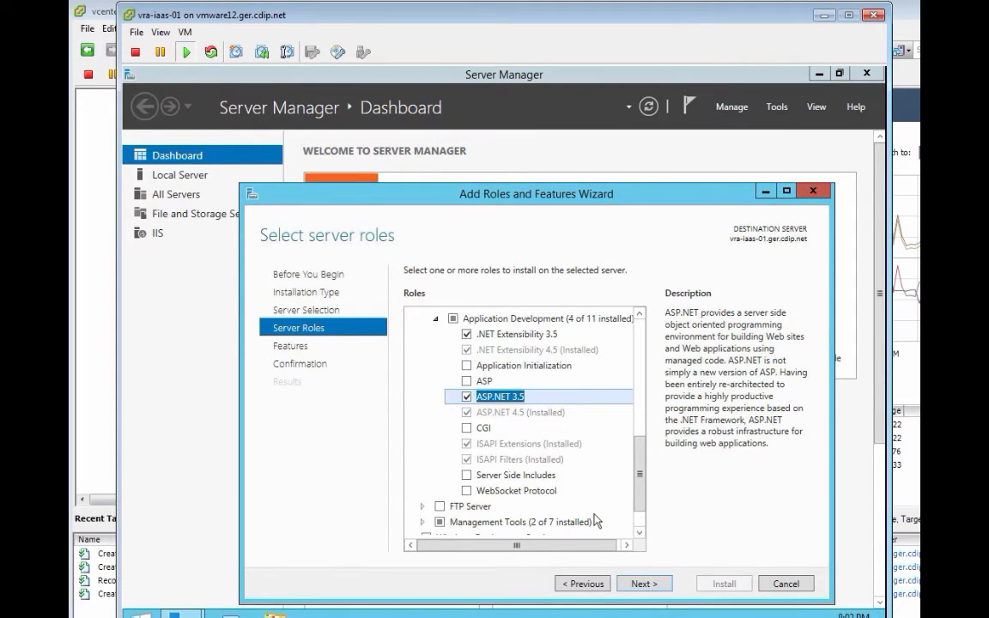
pyautogui.click(644, 584)
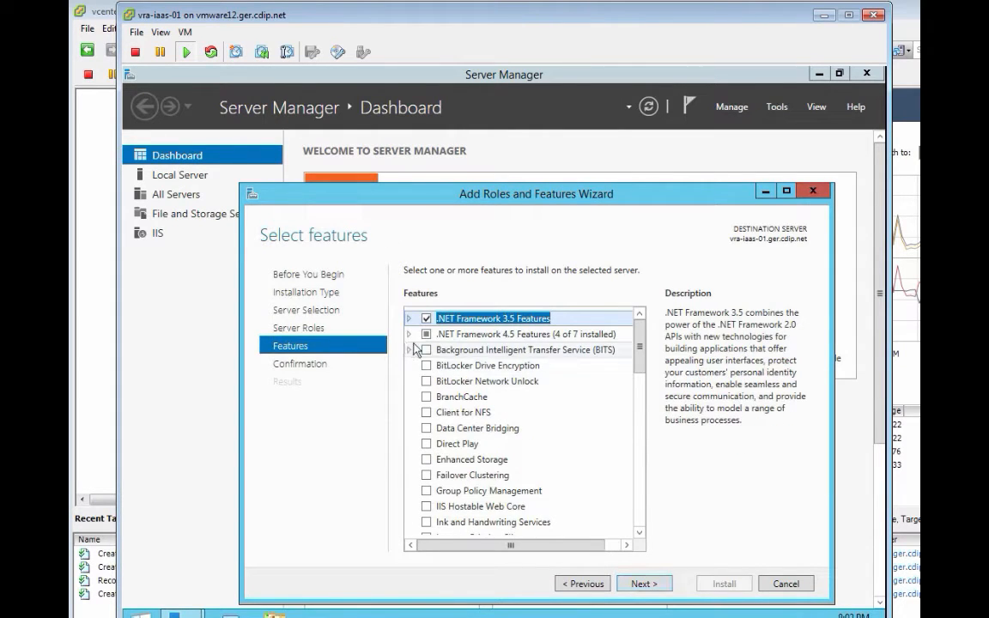
# Step: Add MSMQ, Named Pipe and TCP Activation under .NET Framework 4.5 WCF Services
pyautogui.click(409, 335)
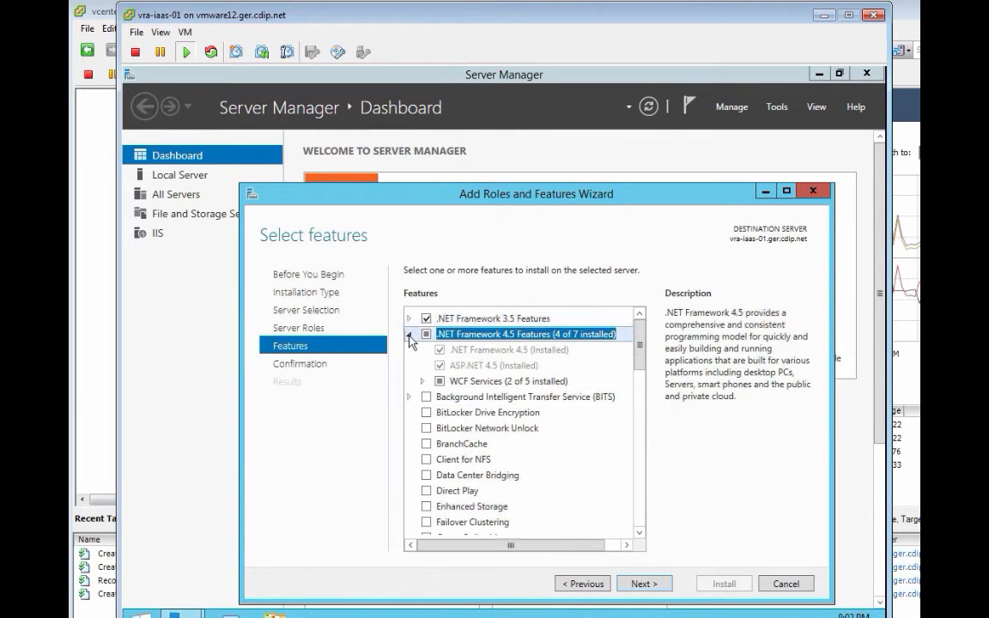
pyautogui.click(422, 381)
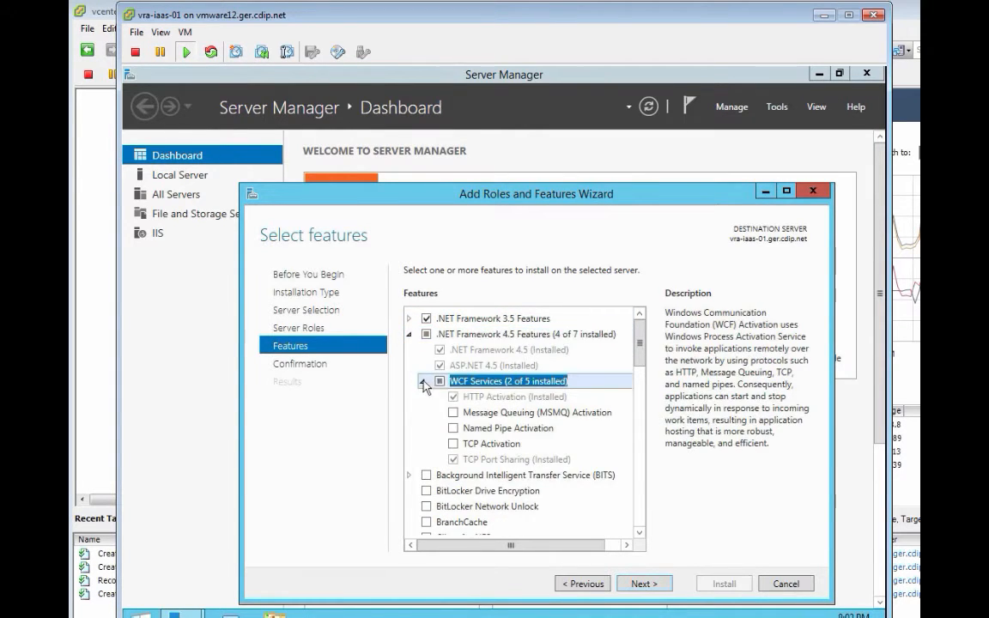
pyautogui.click(453, 414)
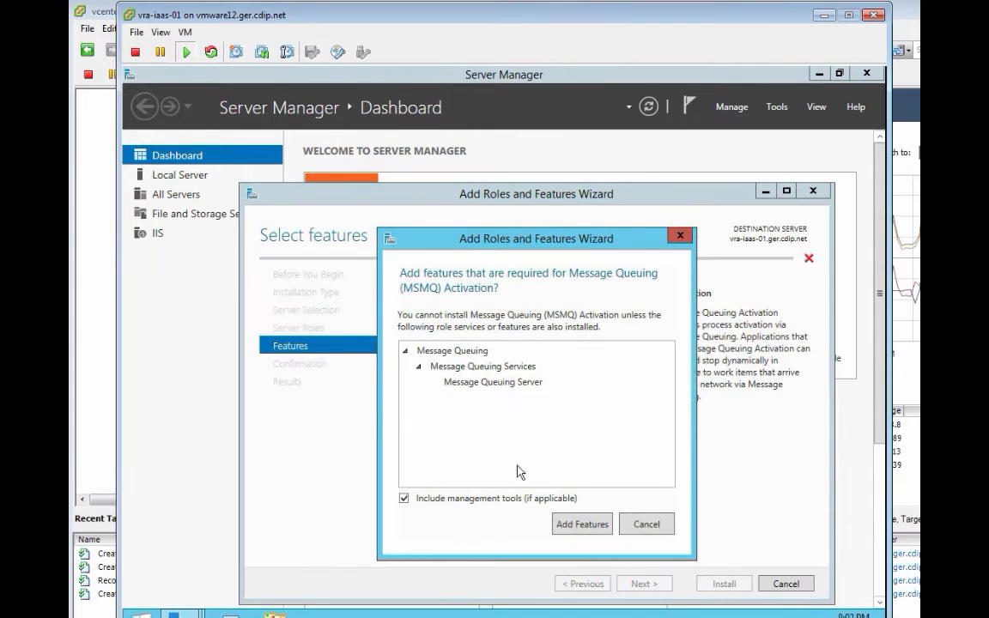
pyautogui.click(582, 525)
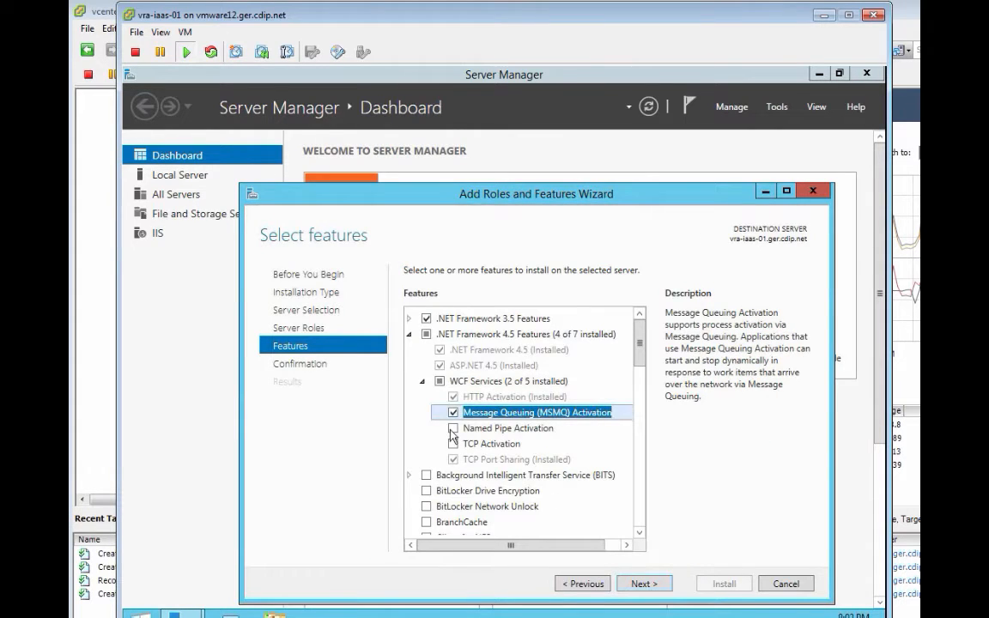
pyautogui.click(453, 427)
pyautogui.click(454, 444)
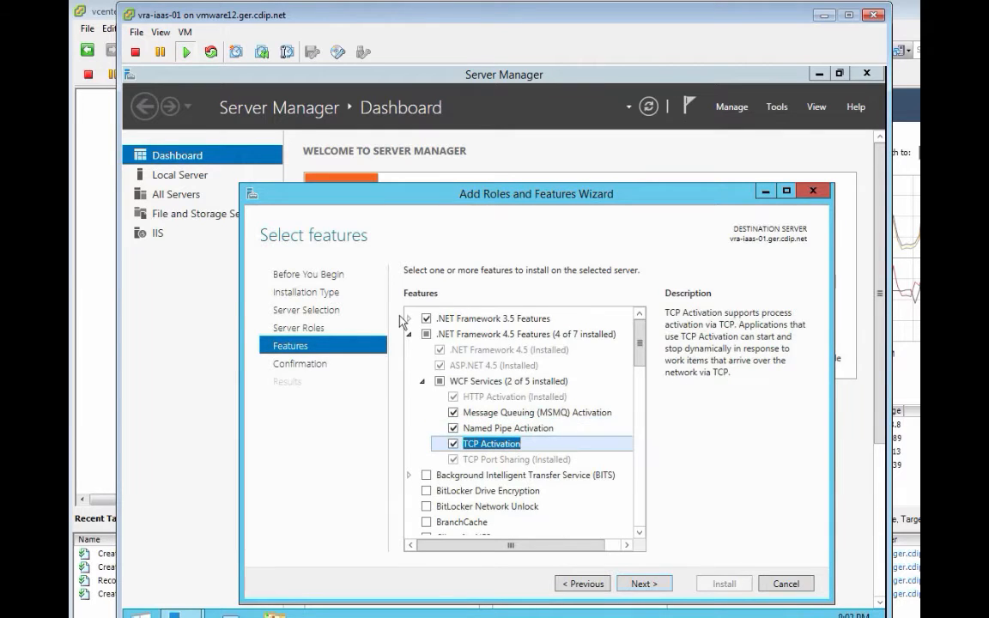
# Step: Add HTTP Activation and Non-HTTP Activation under .NET Framework 3.5 Features, accepting required features
pyautogui.click(410, 320)
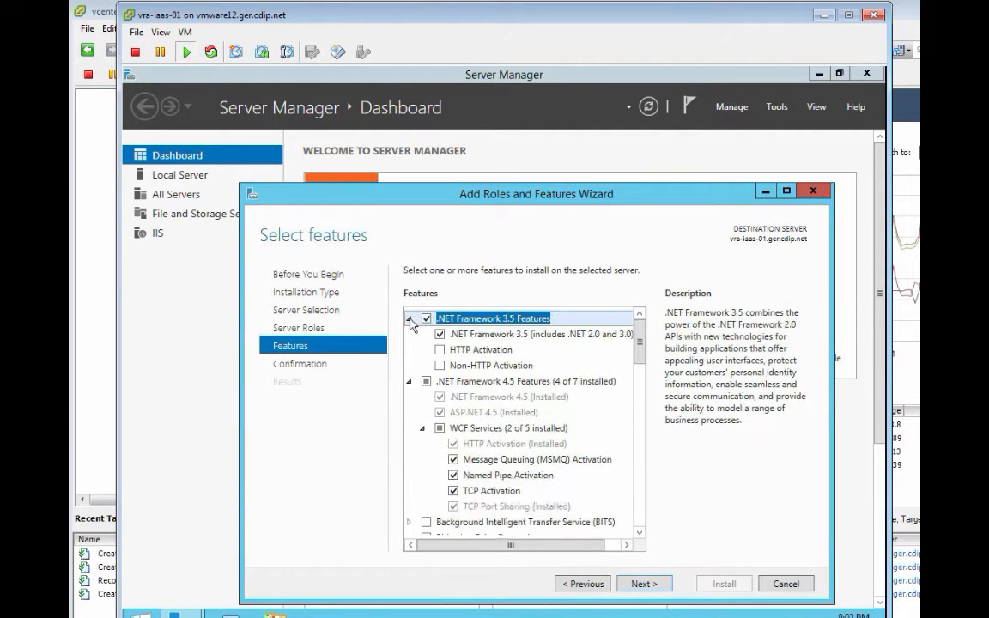
pyautogui.click(439, 350)
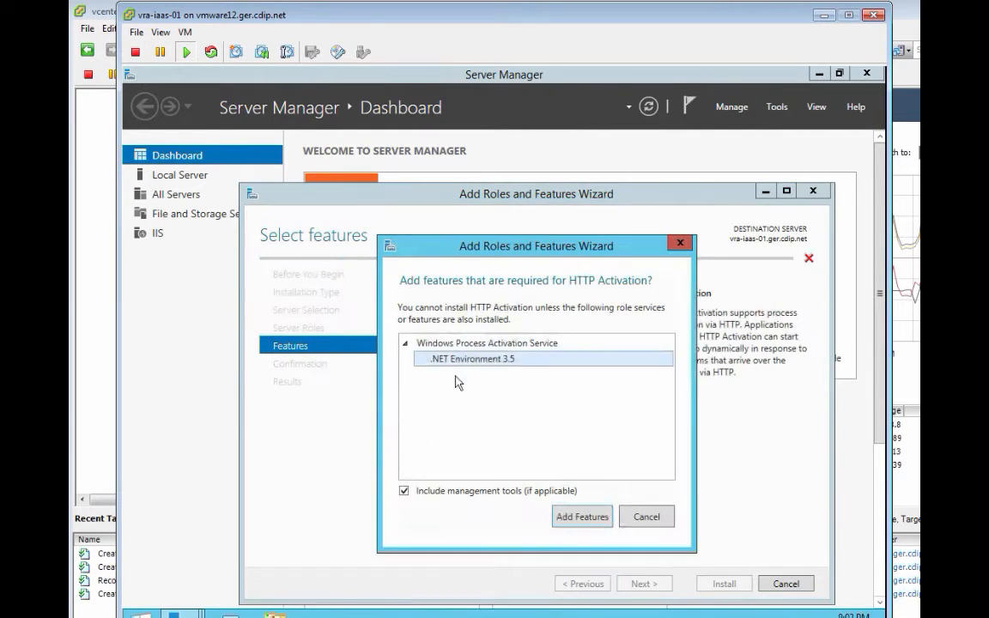
pyautogui.click(599, 518)
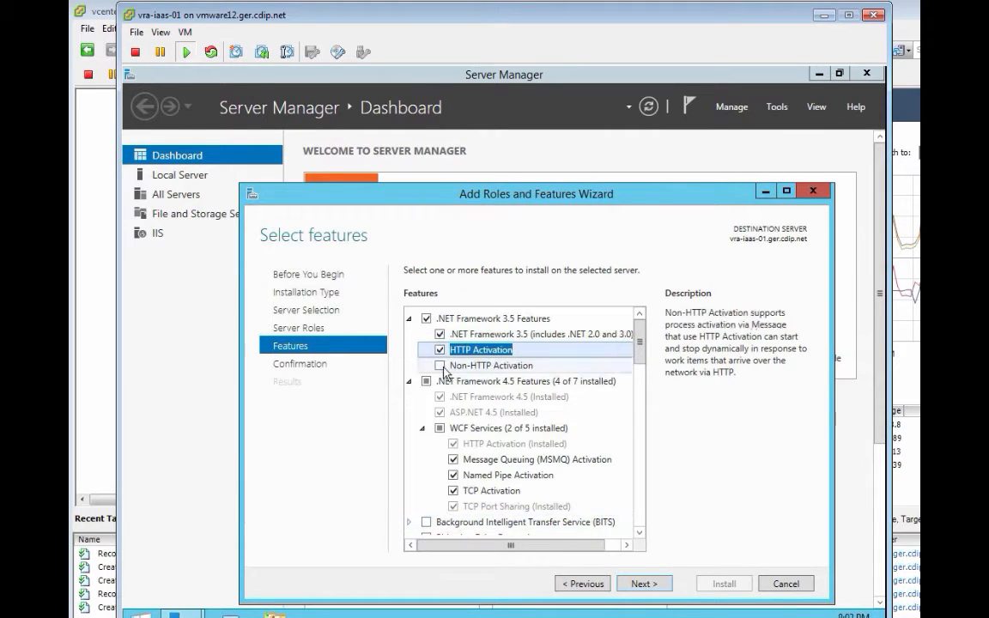
pyautogui.click(440, 366)
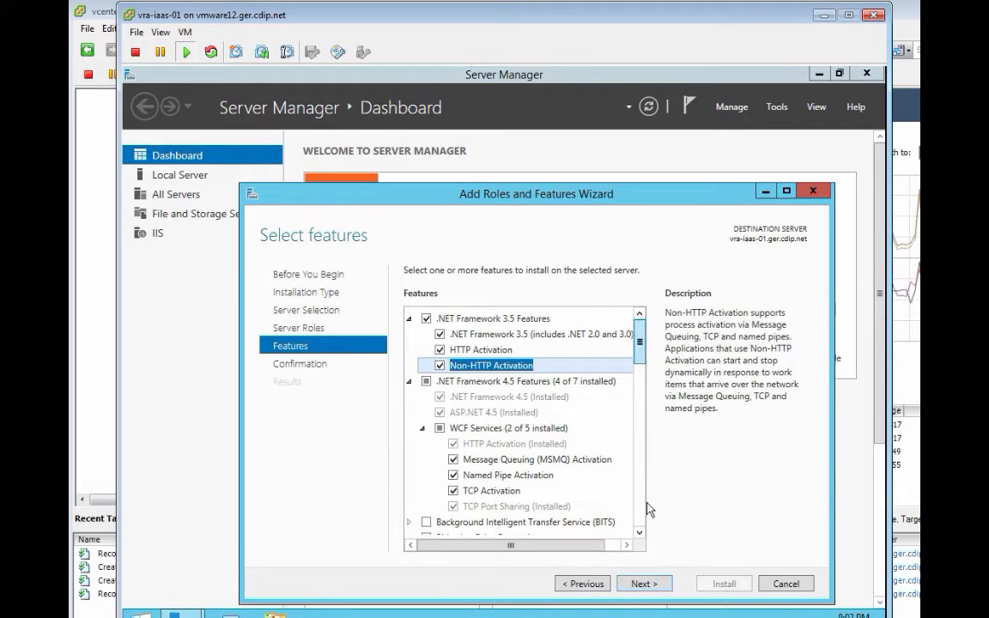
# Step: Review the Windows Process Activation Service parts, dismiss the notification, and reach the confirmation page
pyautogui.scroll(-12, 644, 512)
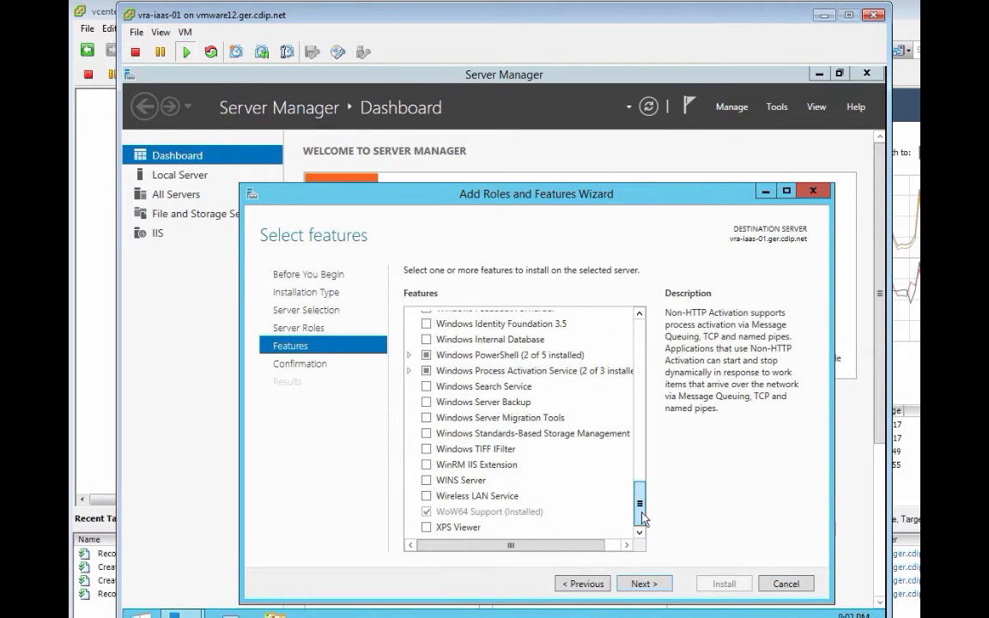
pyautogui.click(412, 371)
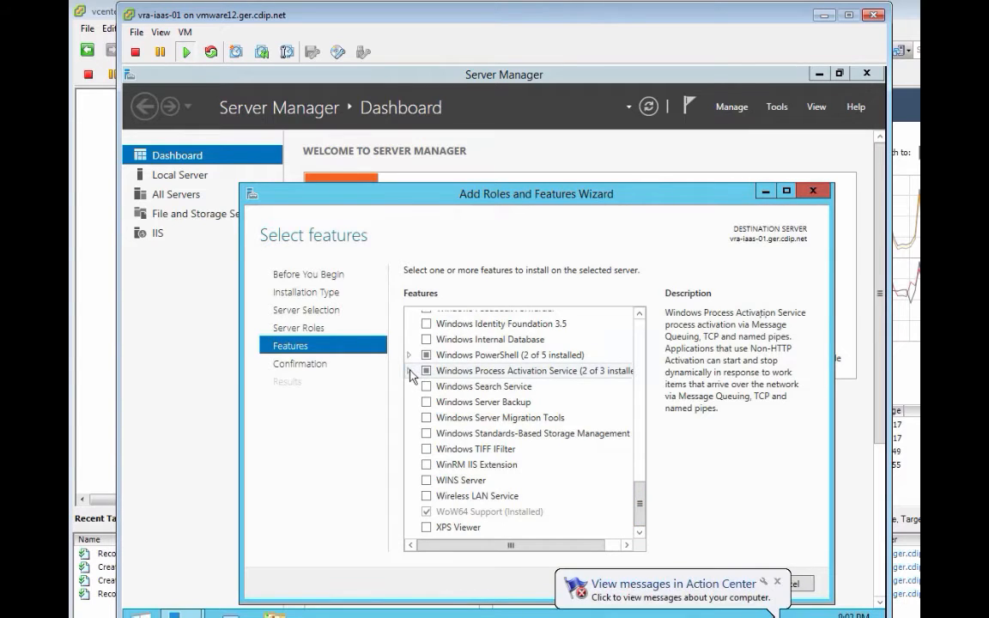
pyautogui.click(410, 371)
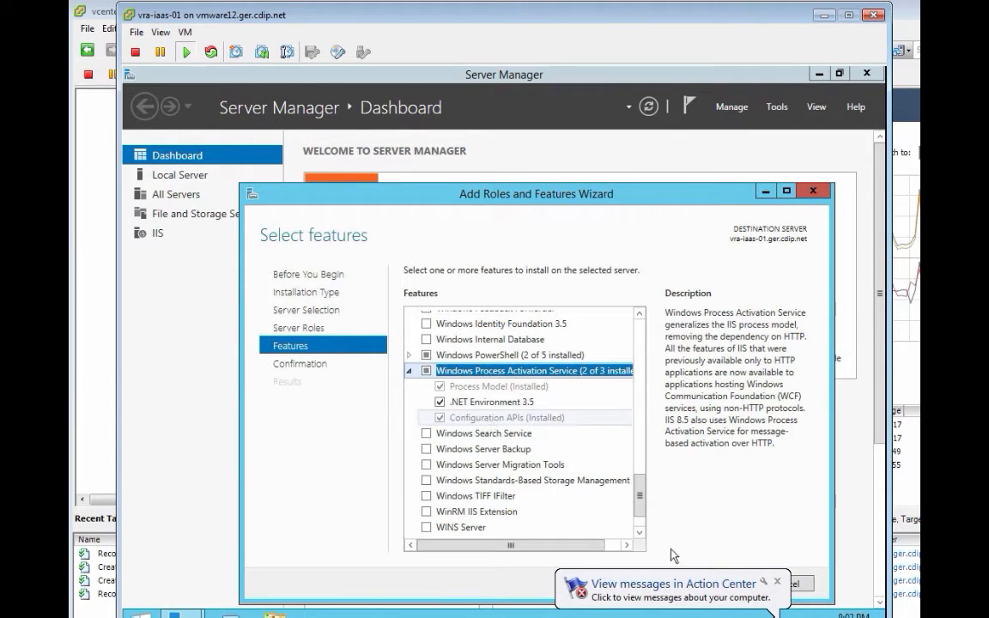
pyautogui.click(778, 582)
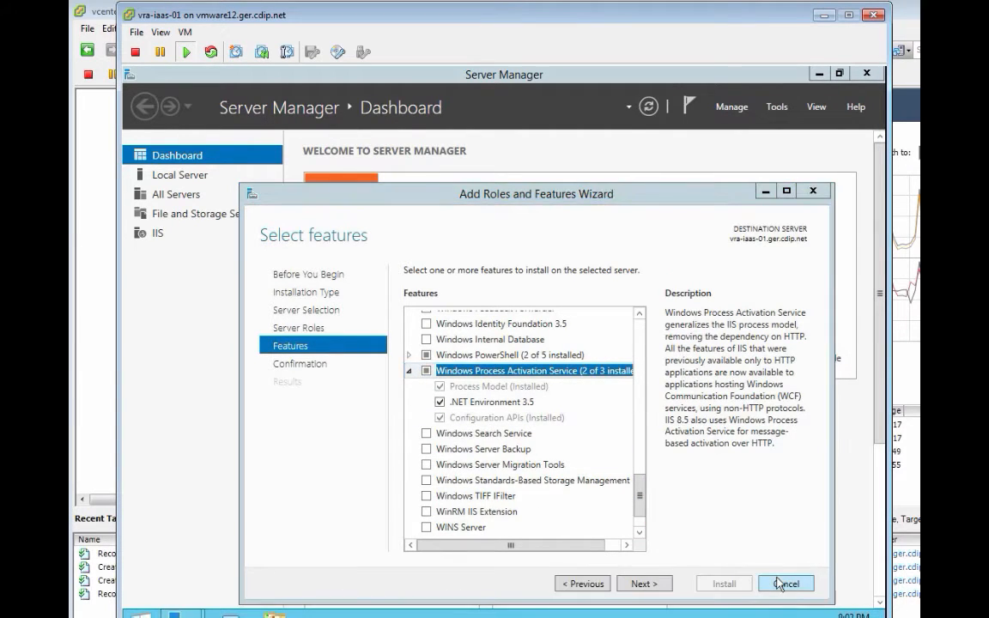
pyautogui.click(644, 584)
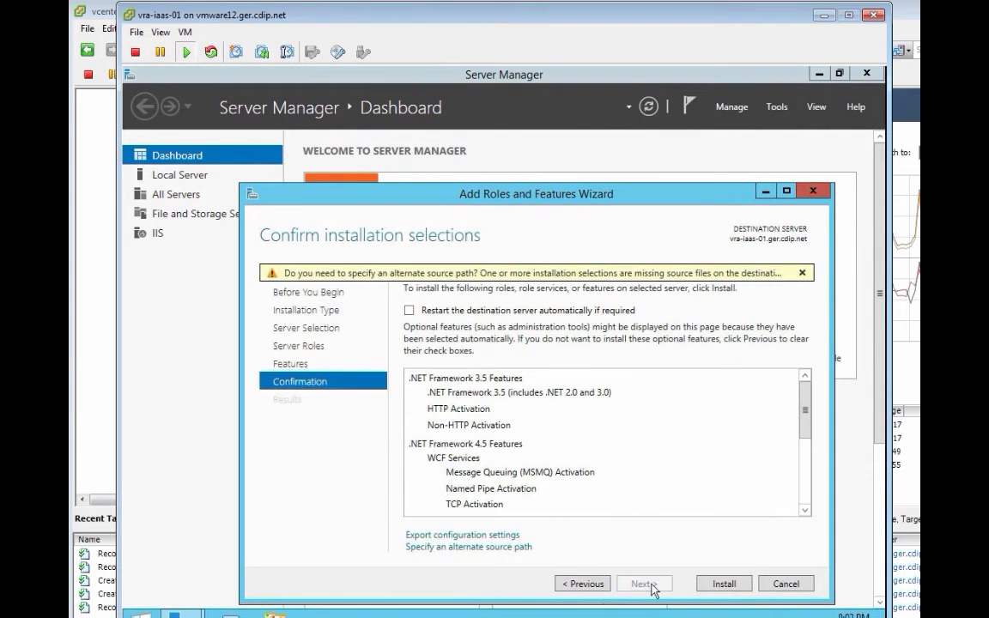
# Step: Install the selected features using alternate source path D:\Sources\SxS, then close the finished wizard
pyautogui.click(506, 549)
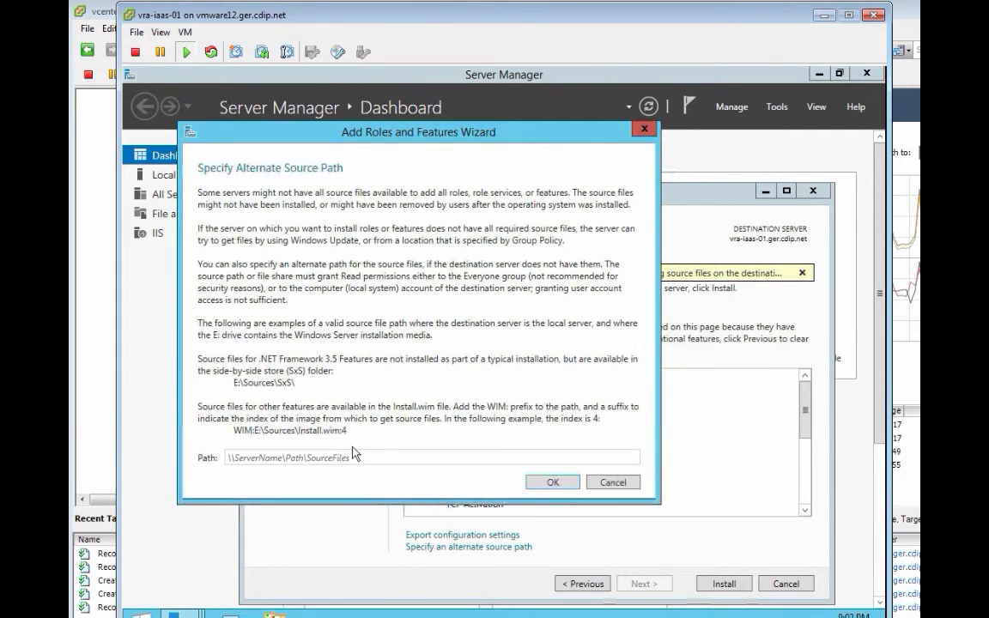
pyautogui.click(359, 459)
pyautogui.write('D:')
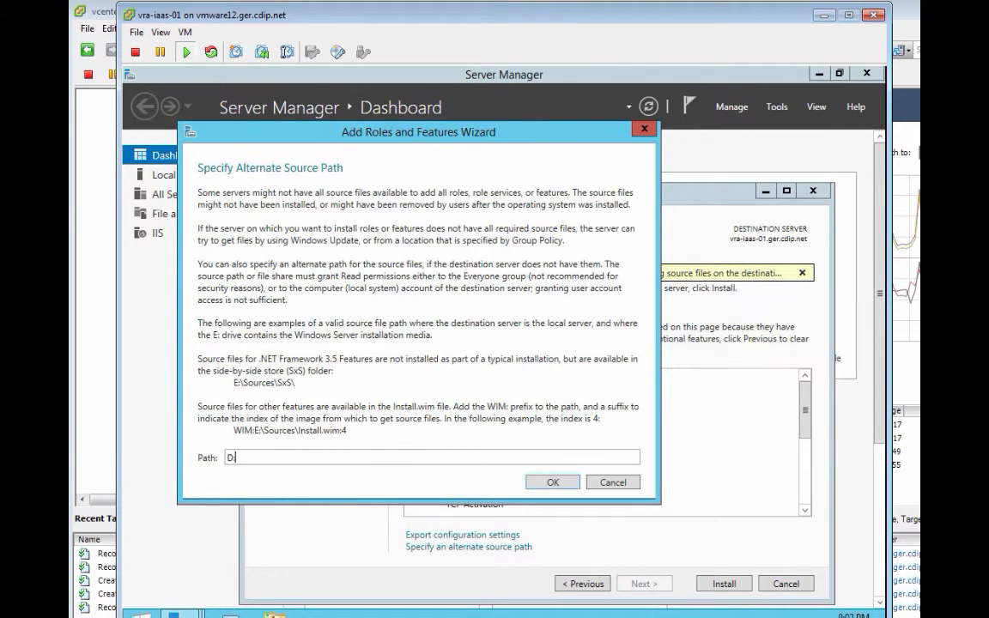
pyautogui.write('\\Sources')
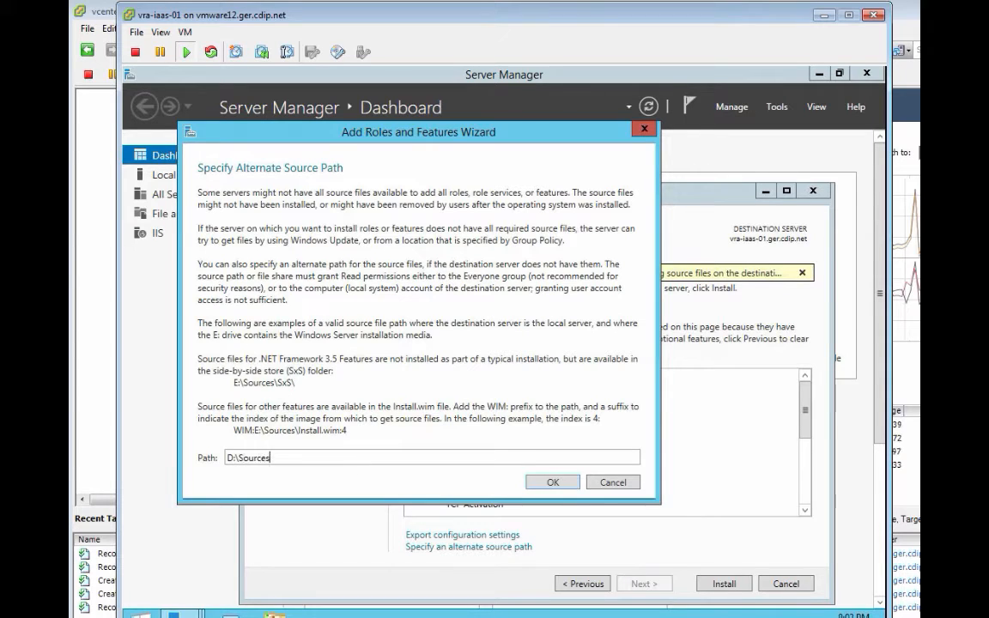
pyautogui.write('\\SxS')
pyautogui.click(568, 487)
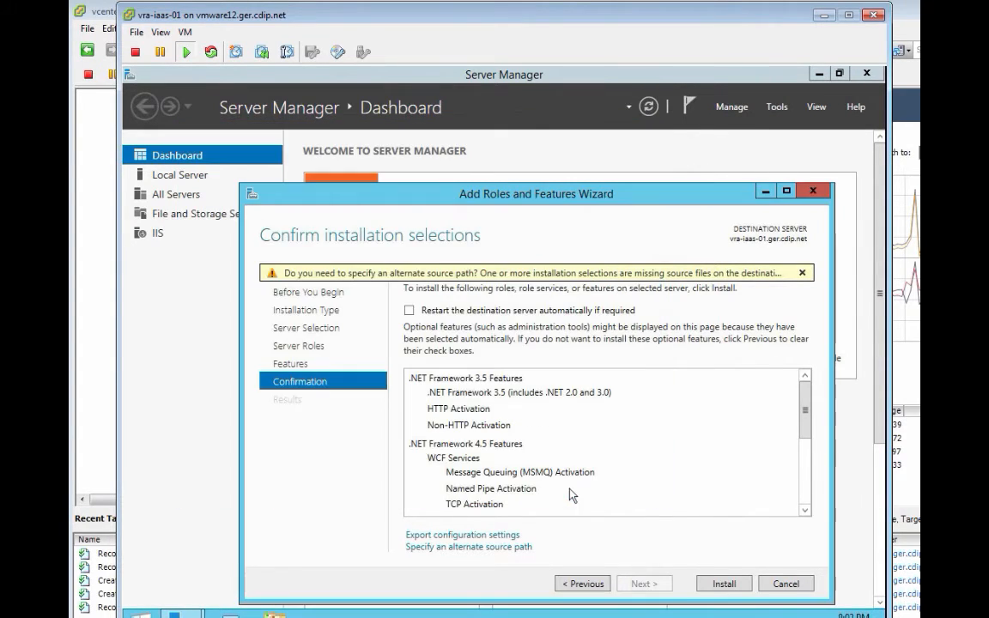
pyautogui.click(723, 584)
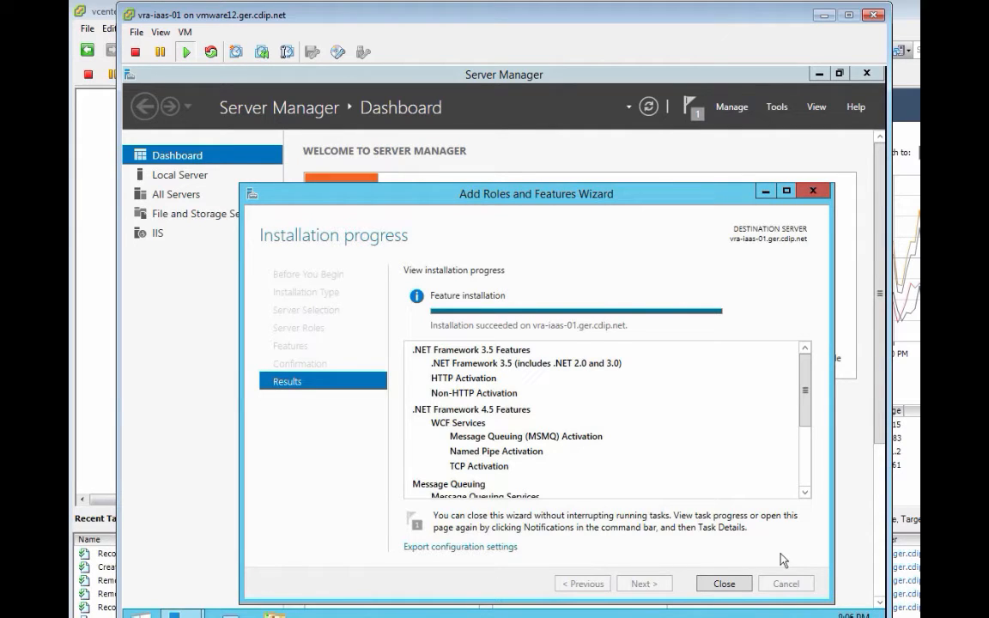
pyautogui.click(729, 583)
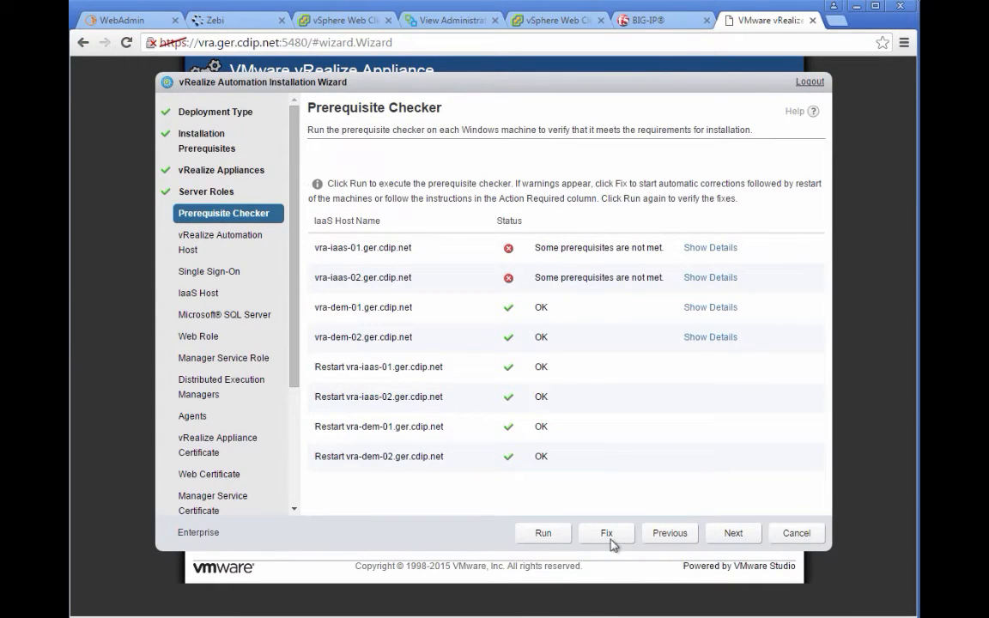
# Step: Rerun the prerequisite check until every host shows OK, then continue to the vRealize Automation Host step
pyautogui.click(544, 533)
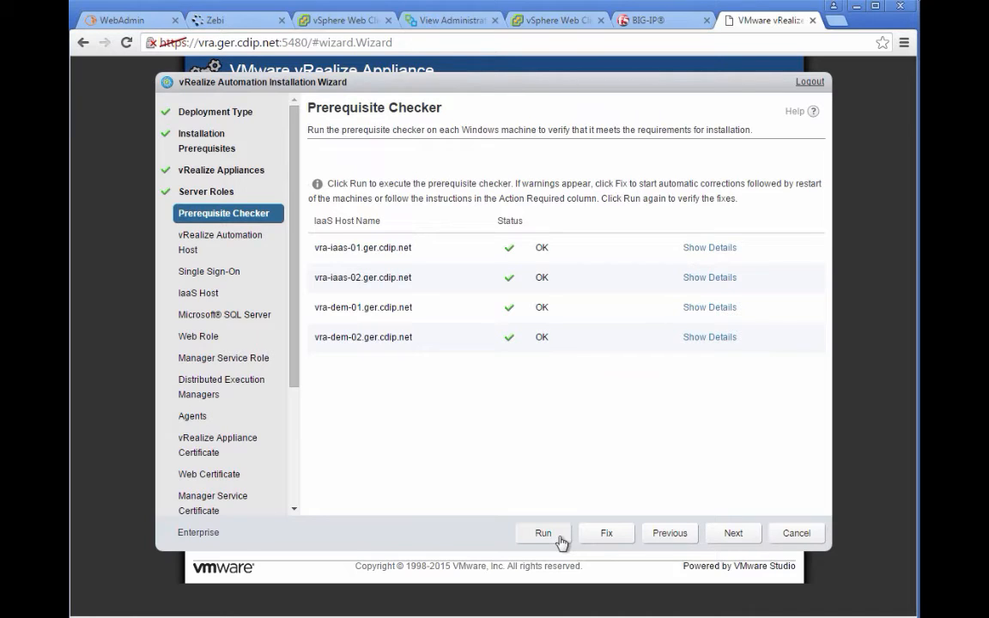
pyautogui.click(712, 535)
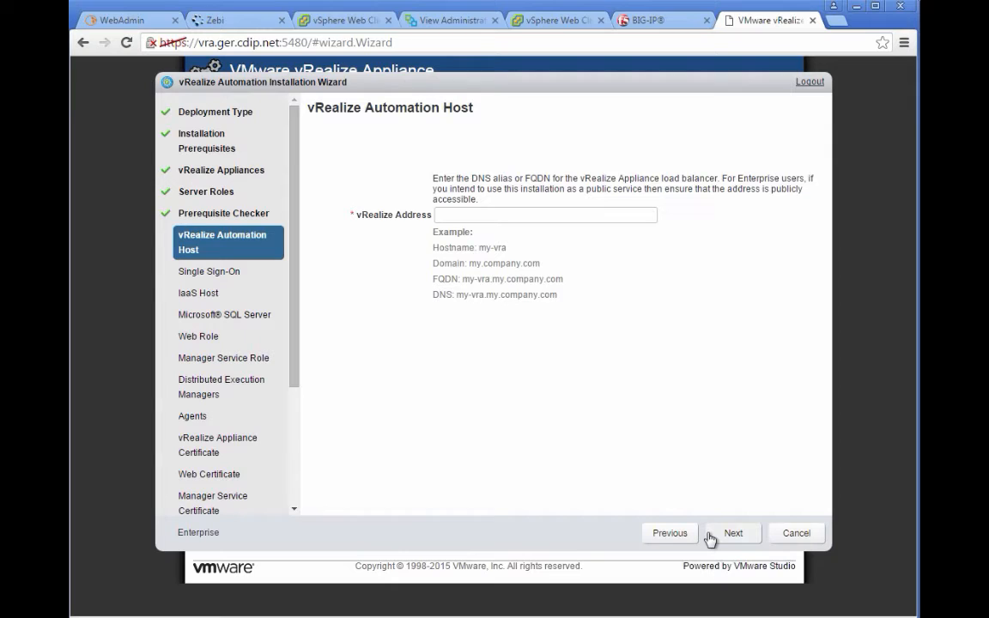
# Step: Enter vra.ger.cdip.net as the vRealize Address and continue
pyautogui.click(558, 213)
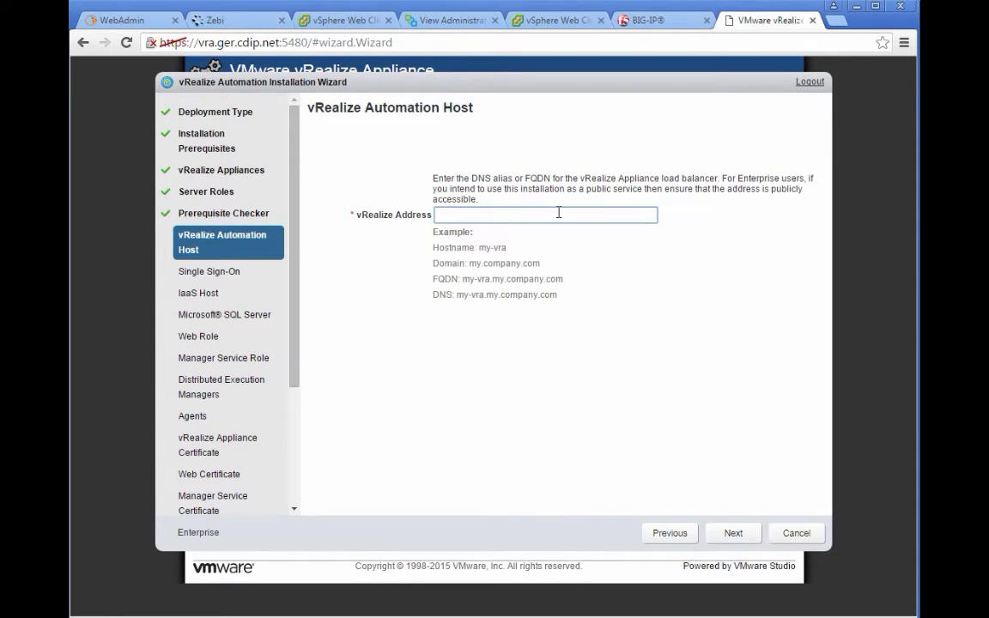
pyautogui.write('vra.ger.cdip.net')
pyautogui.click(734, 533)
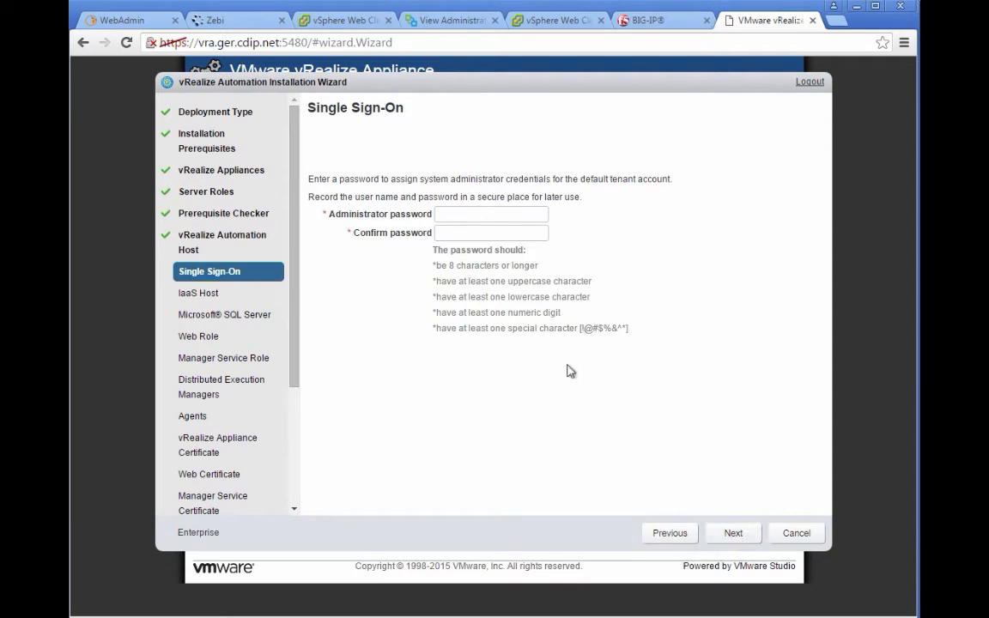
# Step: Enter and confirm the default tenant administrator password, then continue
pyautogui.click(486, 214)
pyautogui.write('••••••••••••')
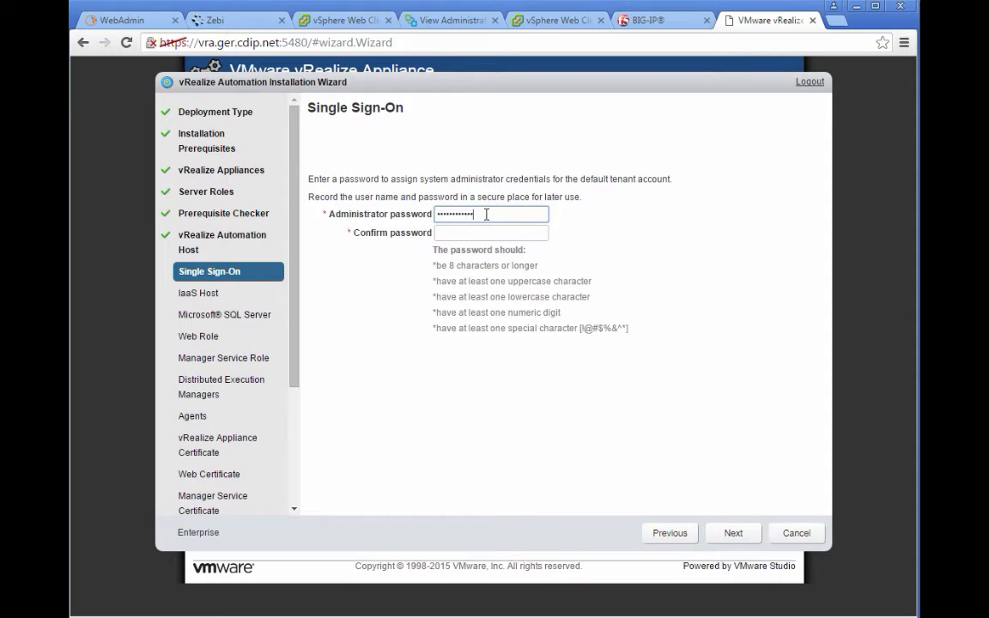
pyautogui.press('Tab')
pyautogui.write('•')
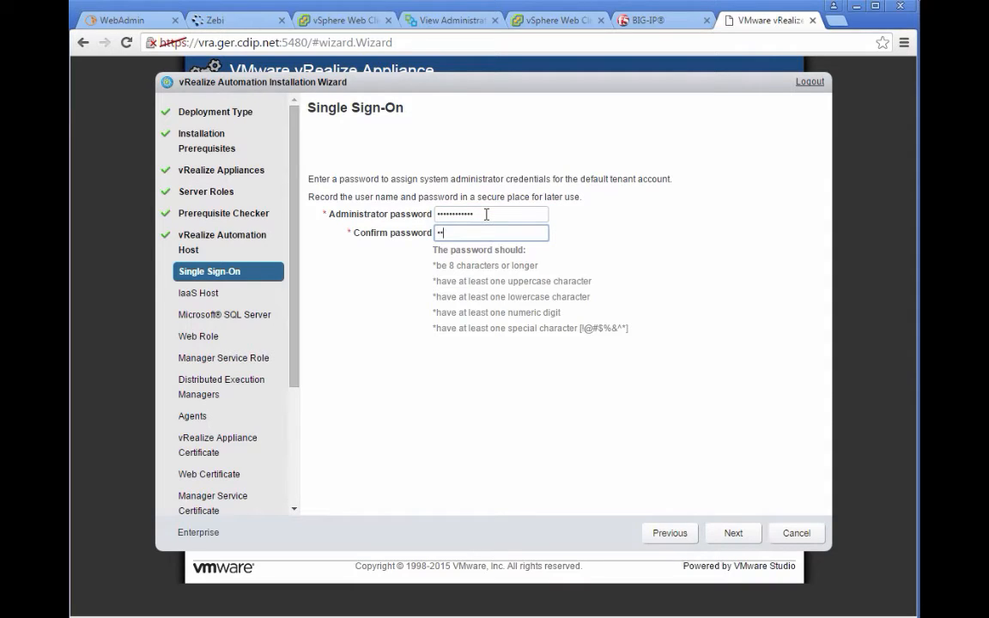
pyautogui.write('•••••••••••')
pyautogui.click(734, 533)
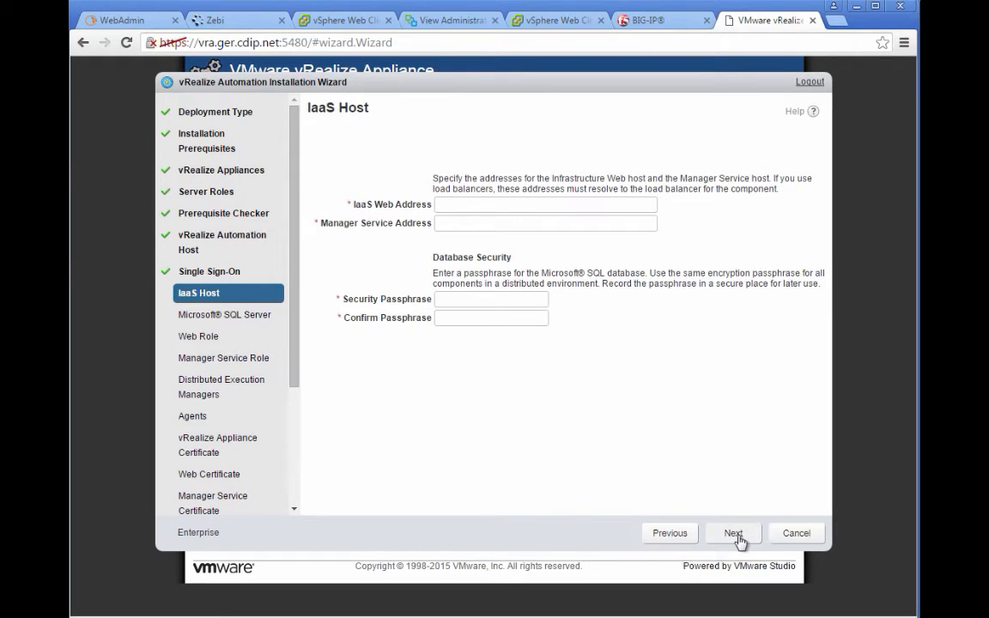
# Step: Enter IaaS web address vra-iaas.ger.cdip.net and Manager Service address vra-mgr.ger.cdip.net
pyautogui.click(566, 209)
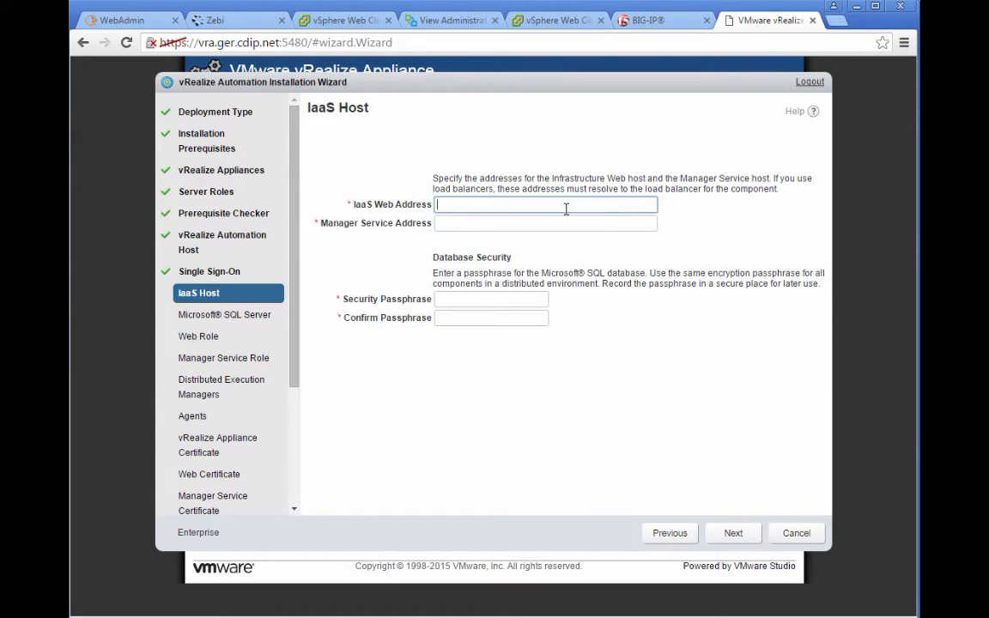
pyautogui.write('https://vra-iaas.ger.cdip.net')
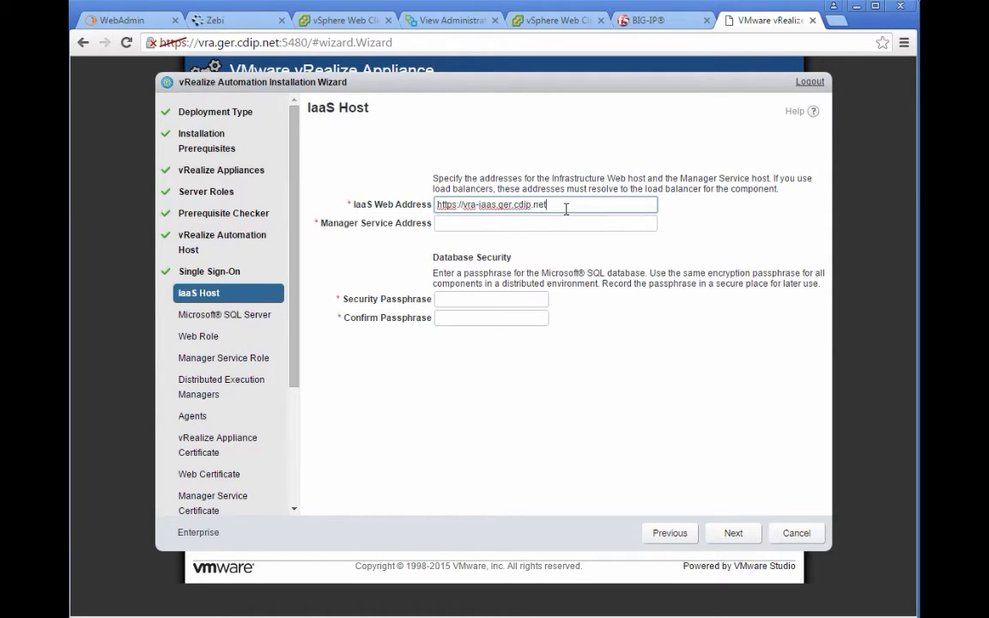
pyautogui.press('Tab')
pyautogui.write('htt')
pyautogui.write('//')
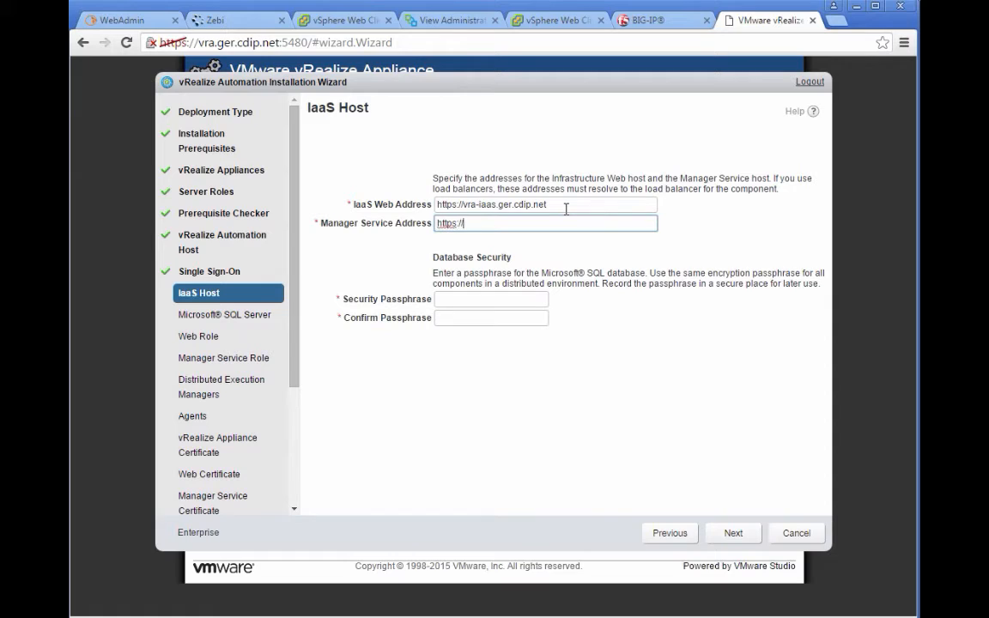
pyautogui.write('vra-mgr.ger.cdip.net')
# Step: Set and confirm the database security passphrase, then continue to the Microsoft SQL Server settings
pyautogui.press('Tab')
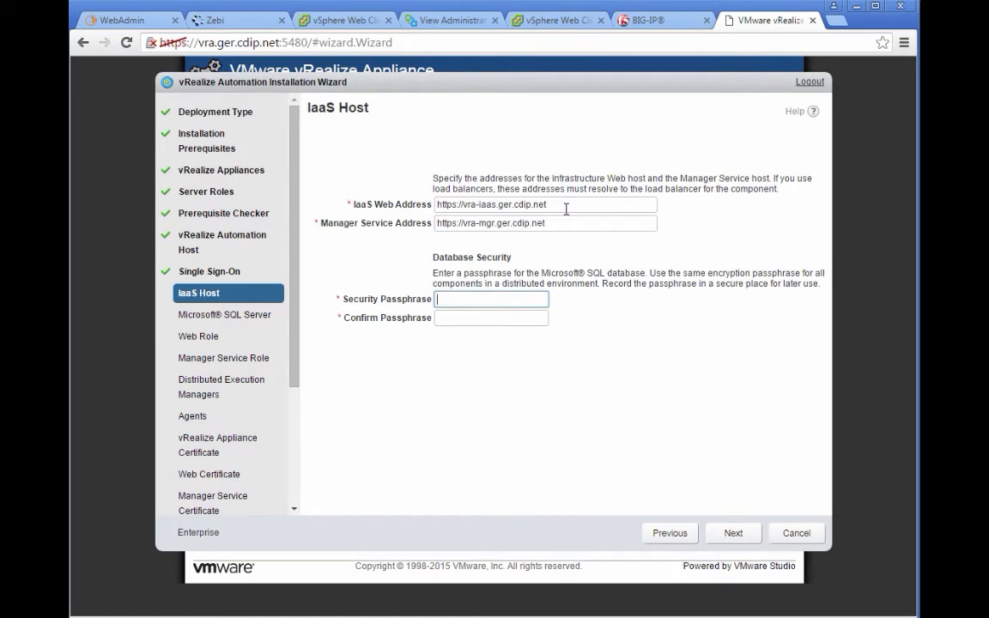
pyautogui.write('••••••••••••')
pyautogui.press('Tab')
pyautogui.write('•')
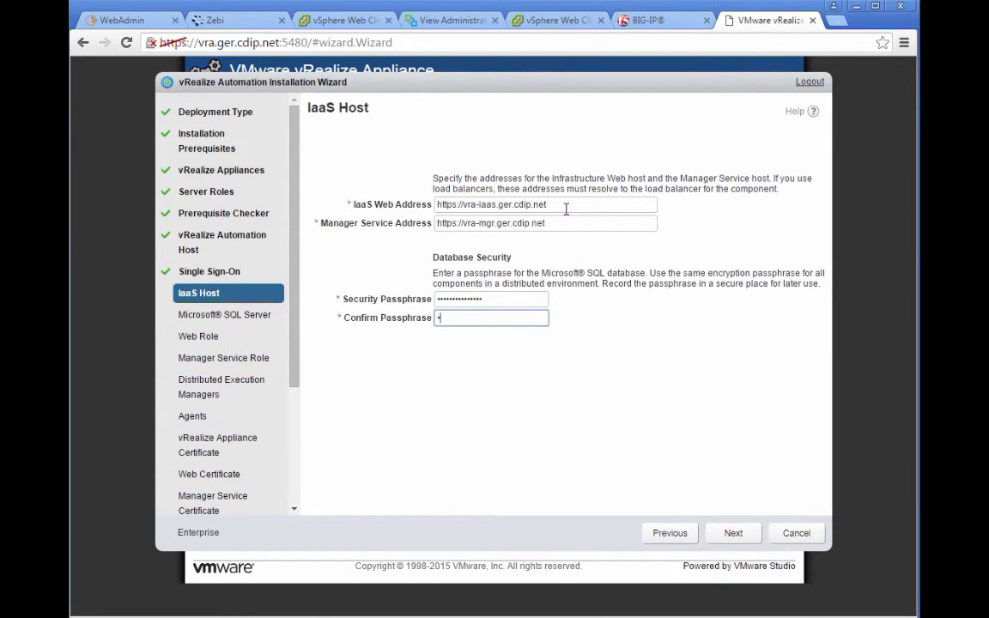
pyautogui.write('•••••••••')
pyautogui.click(734, 533)
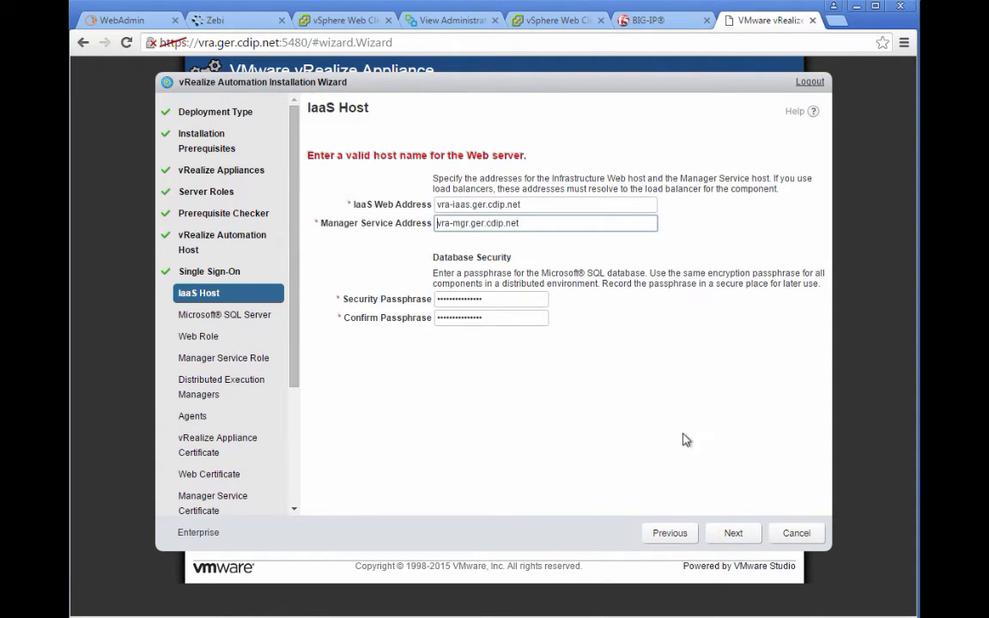
pyautogui.click(734, 536)
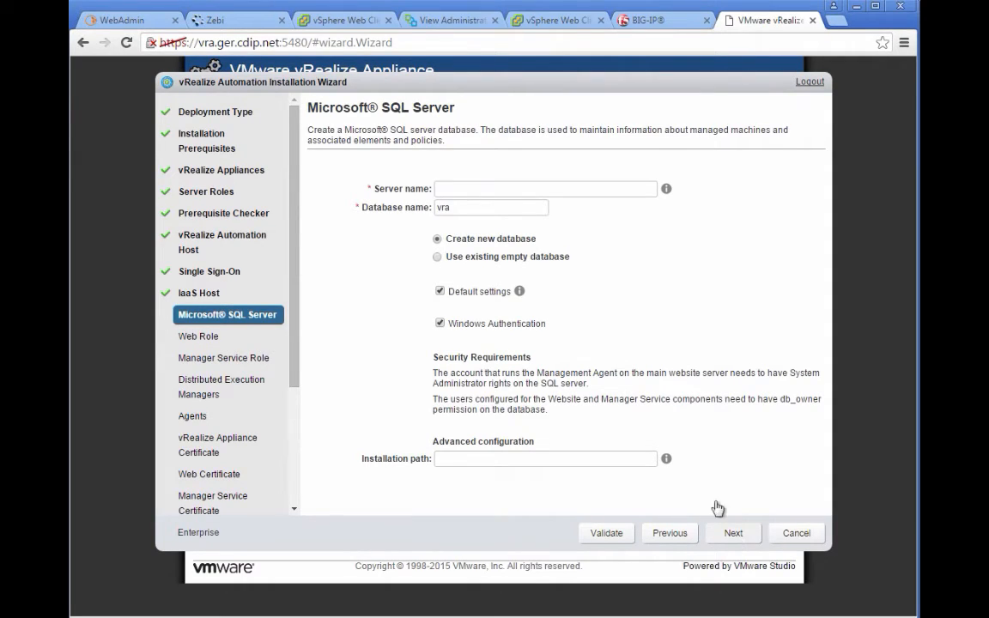
# Step: Point the IaaS database at server vra-mssql-01.ger.cdip.net with database name vradb and continue
pyautogui.click(540, 191)
pyautogui.write('v')
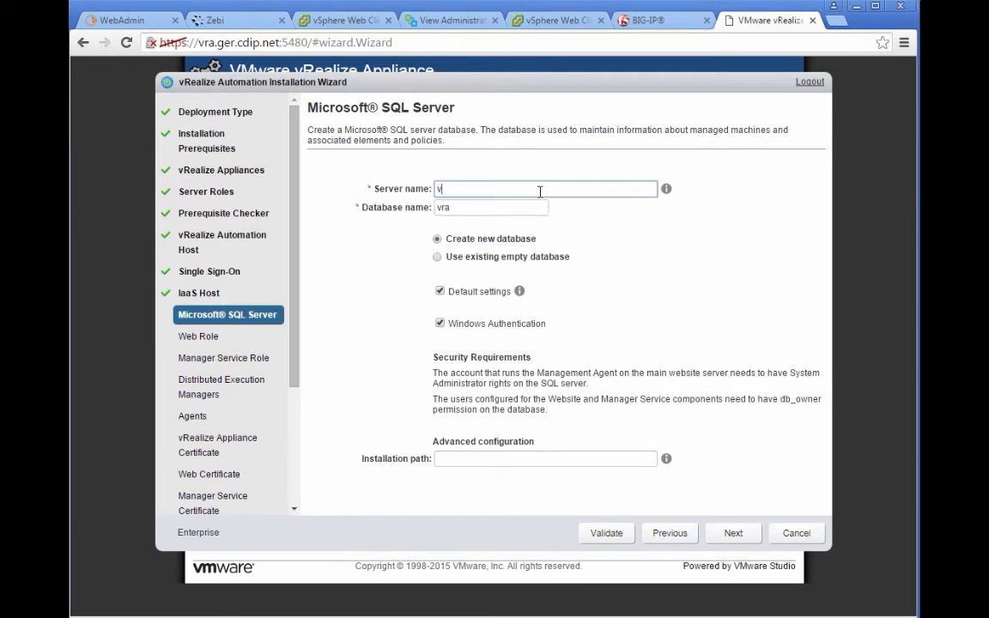
pyautogui.write('ra-mssql-01.ger.cdip.net')
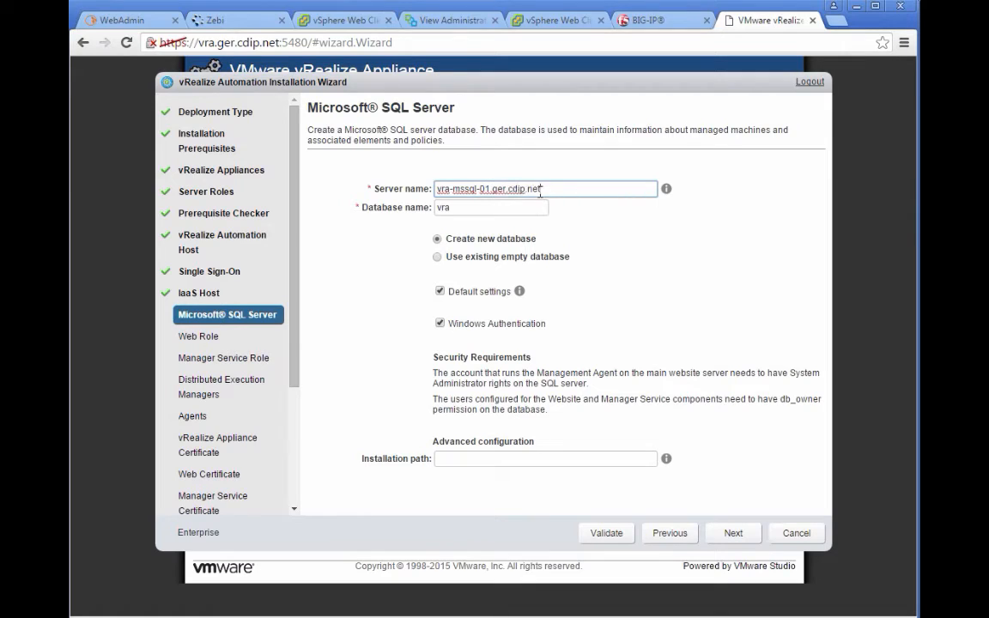
pyautogui.press('Tab')
pyautogui.press('Right')
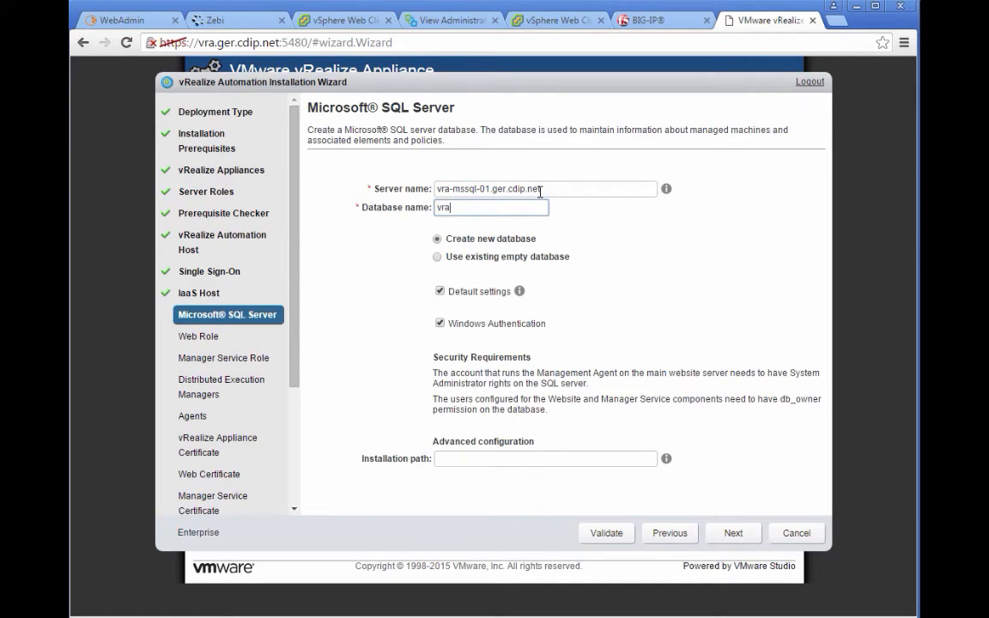
pyautogui.write('db')
pyautogui.moveTo(520, 295)
pyautogui.click(734, 534)
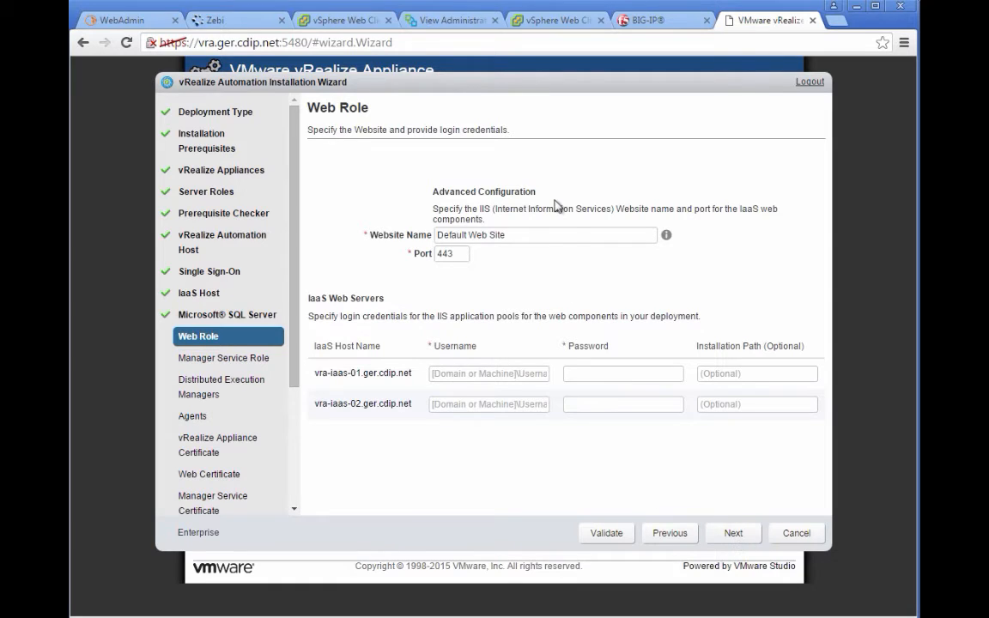
# Step: Enter the IaaS service account username and password for both web hosts, validate, and continue
pyautogui.click(524, 373)
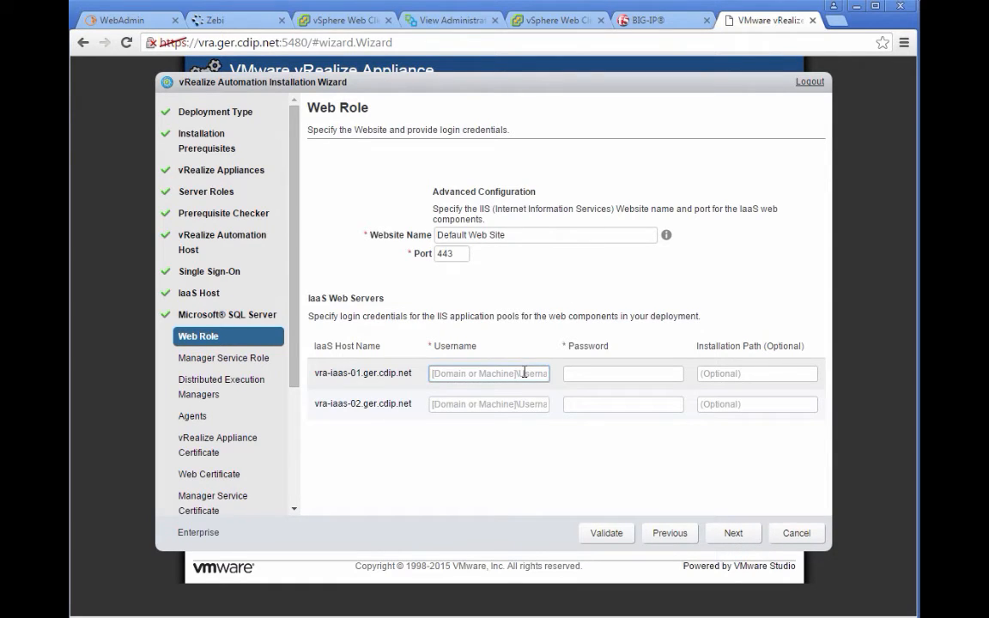
pyautogui.write('cdip\\srv_vra')
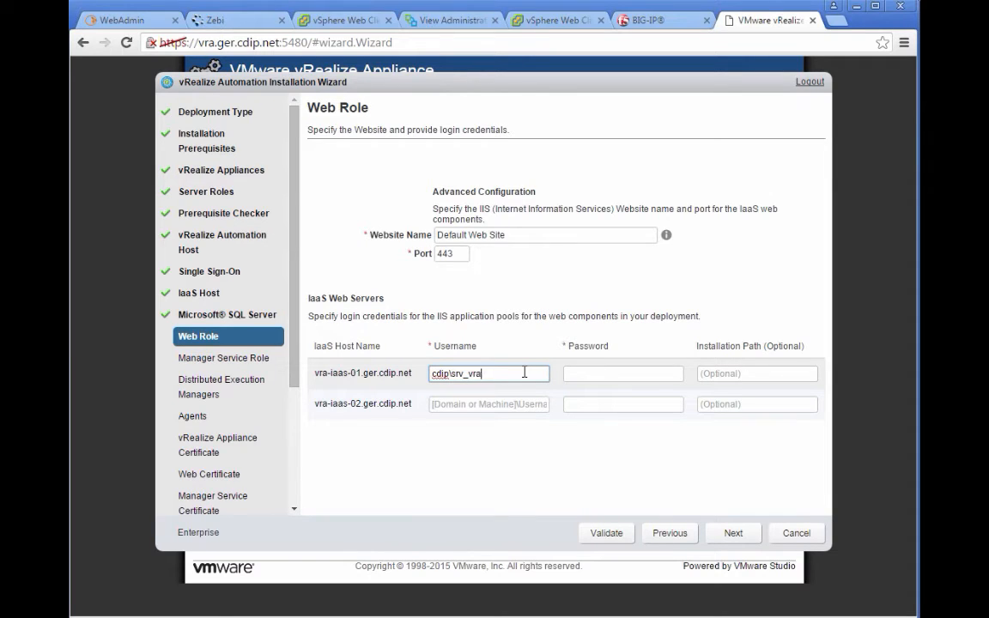
pyautogui.write('_iaas')
pyautogui.press('Tab')
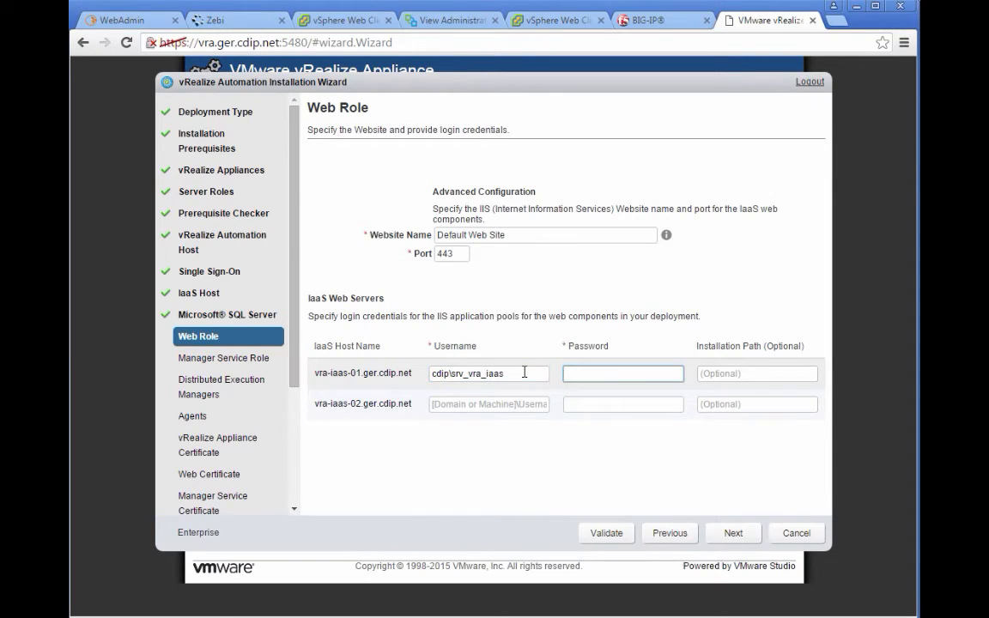
pyautogui.write('•••••••••••')
pyautogui.press('Tab')
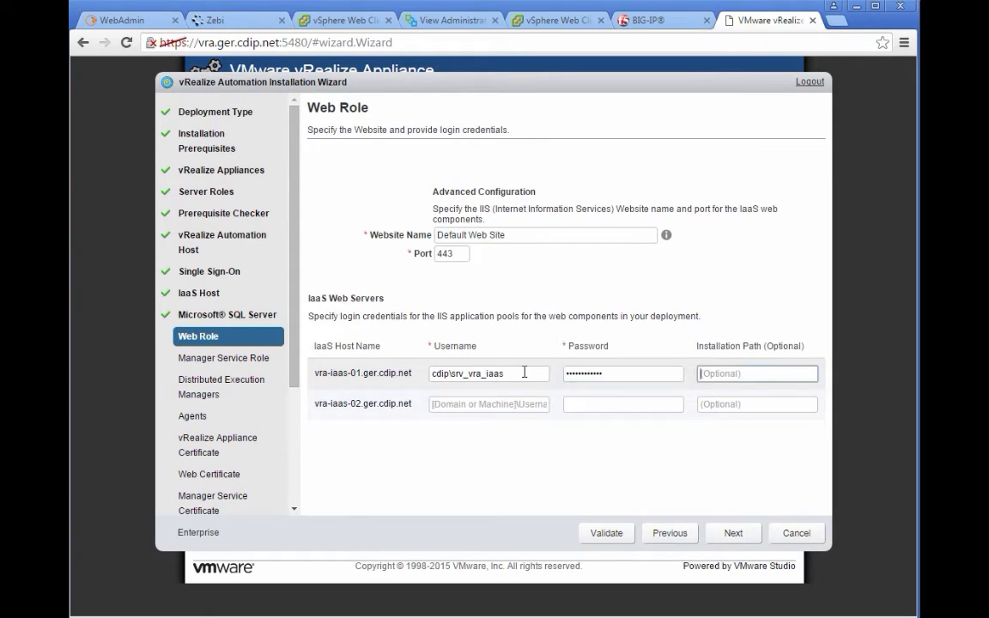
pyautogui.press('Tab')
pyautogui.write('cdip\\')
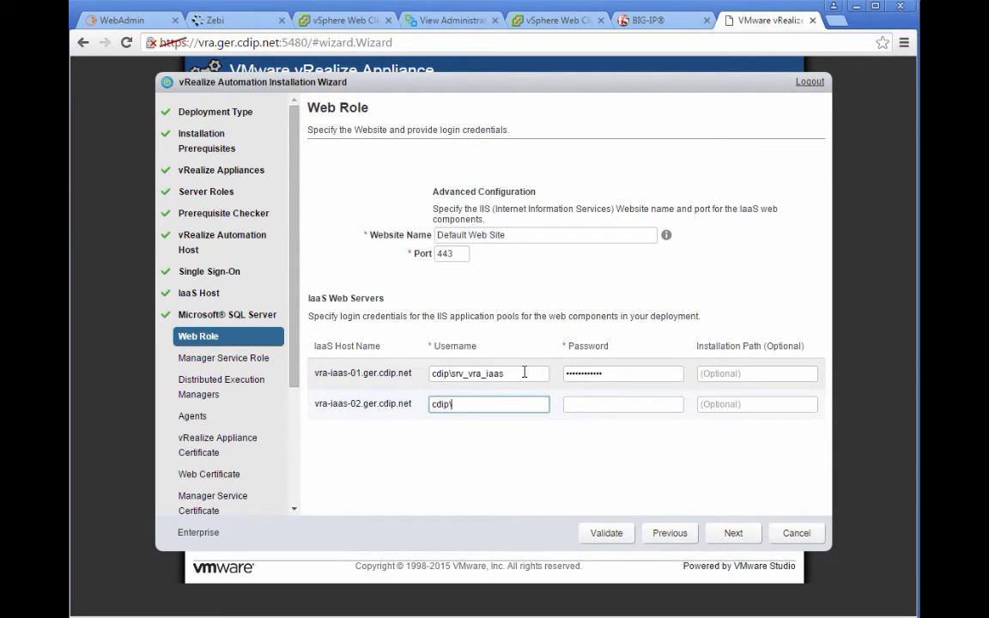
pyautogui.write('srv_vra_iaas')
pyautogui.press('Tab')
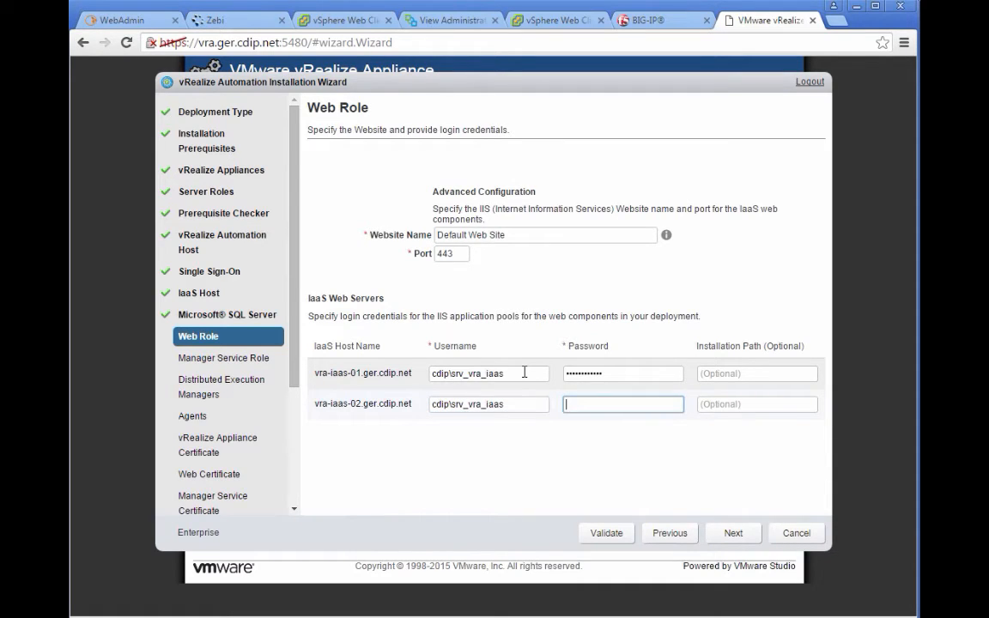
pyautogui.write('••••••••••')
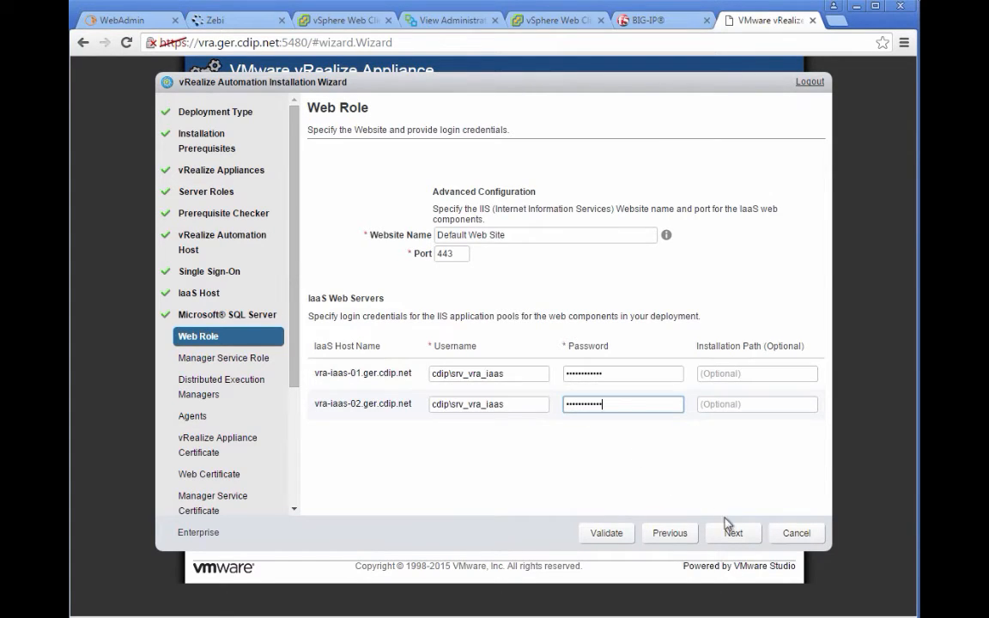
pyautogui.click(607, 533)
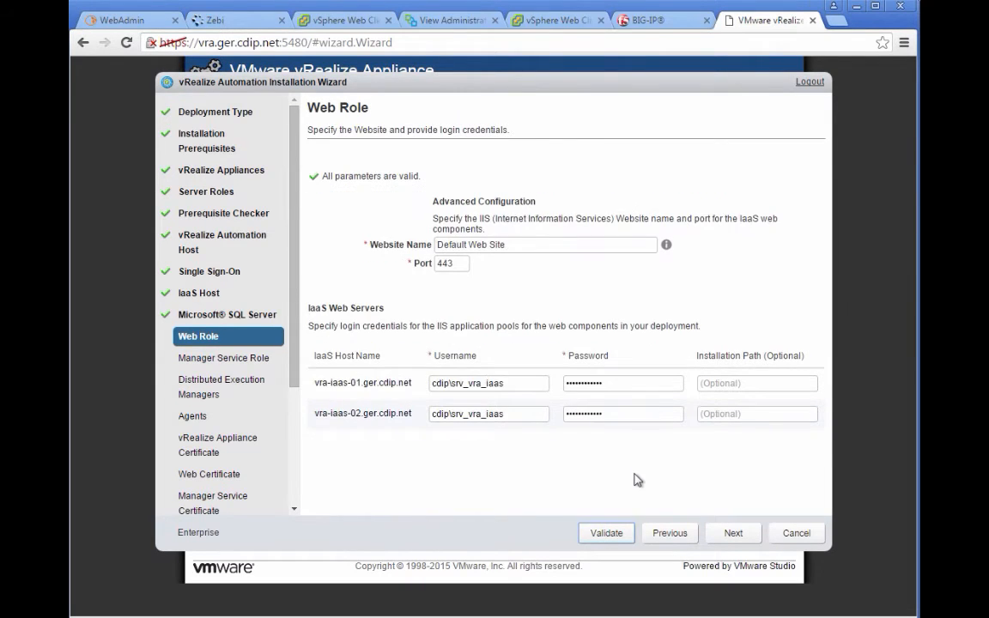
pyautogui.click(734, 534)
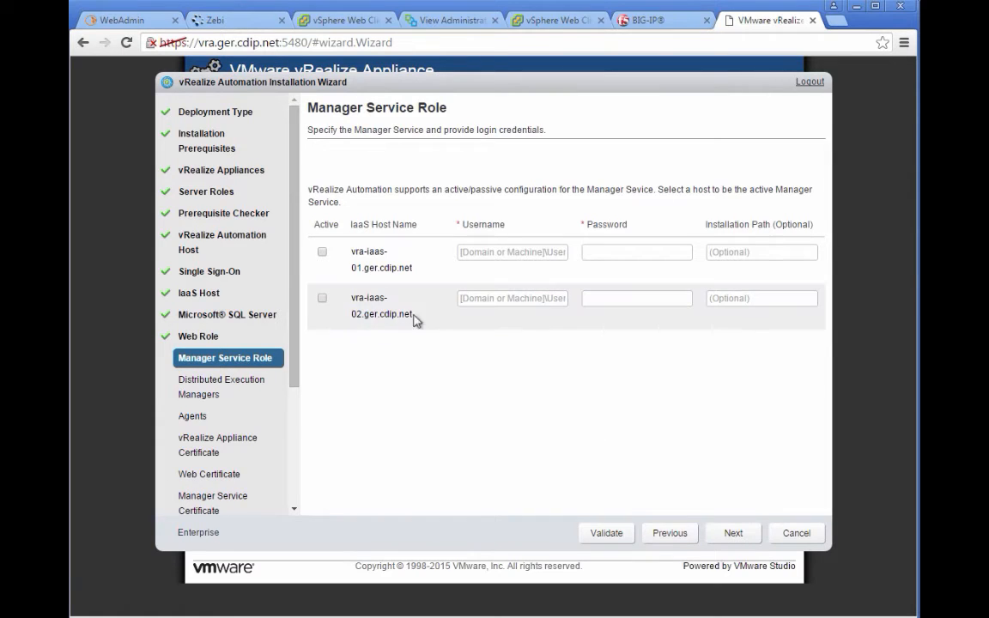
# Step: Mark vra-iaas-01 active and give both Manager Service hosts service account credentials, then validate
pyautogui.click(323, 251)
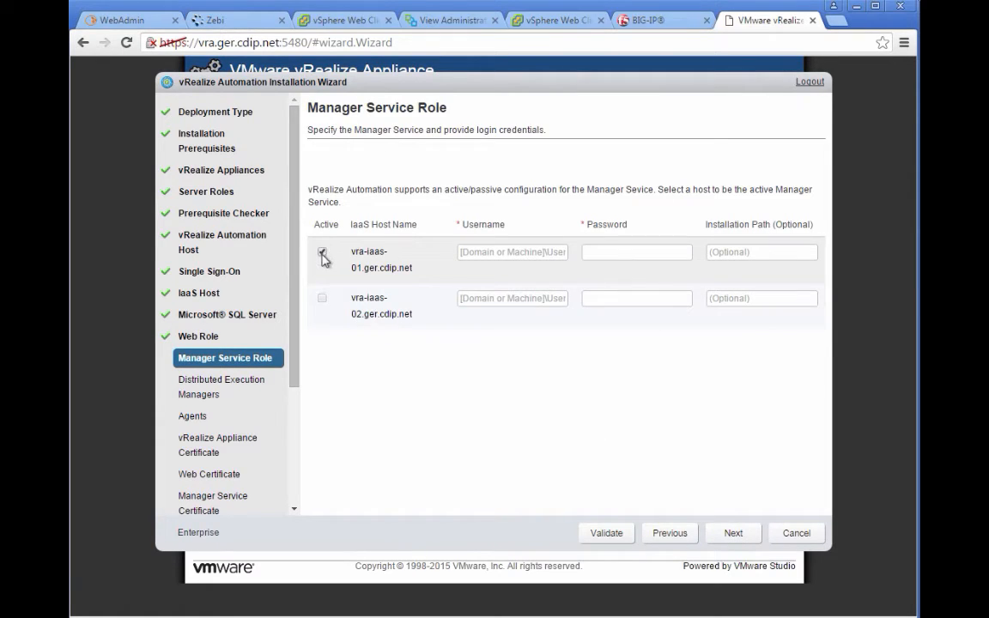
pyautogui.click(478, 253)
pyautogui.write('cd')
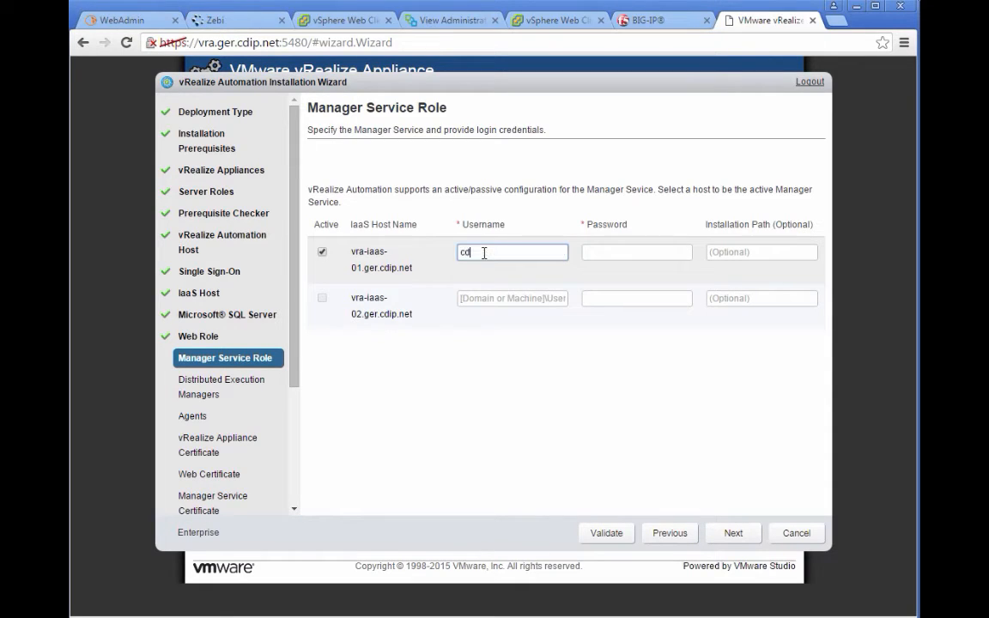
pyautogui.write('ip\\svc_vra_iaas')
pyautogui.press('Tab')
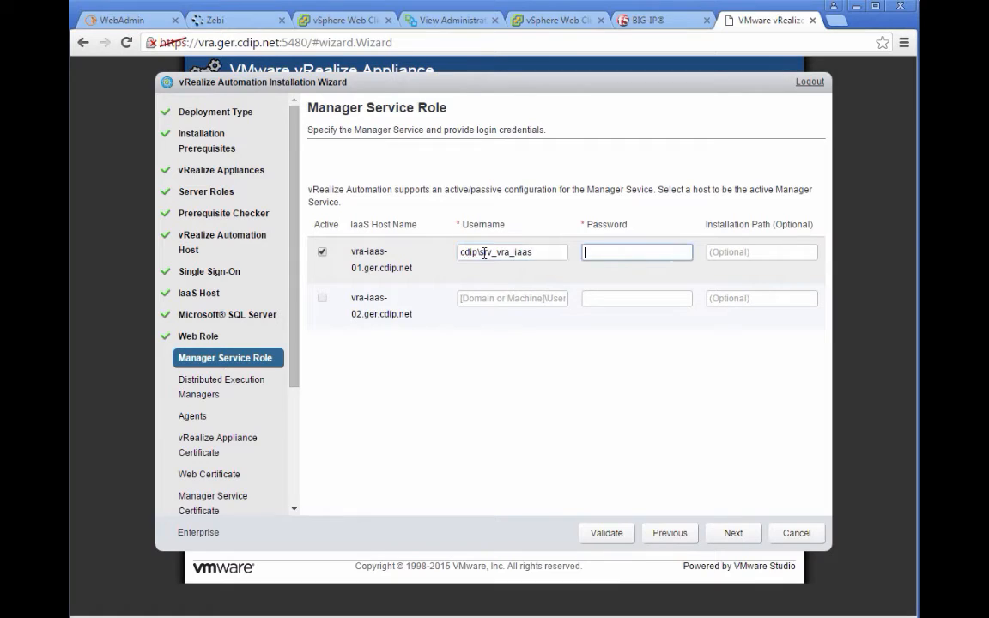
pyautogui.write('••••••')
pyautogui.press('Tab')
pyautogui.press('Tab')
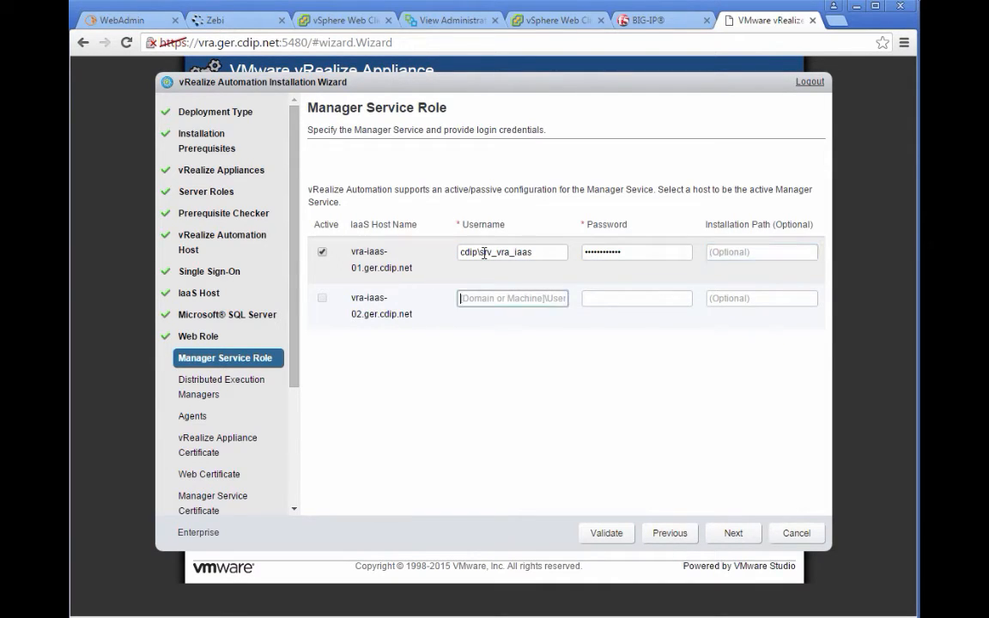
pyautogui.write('cdi')
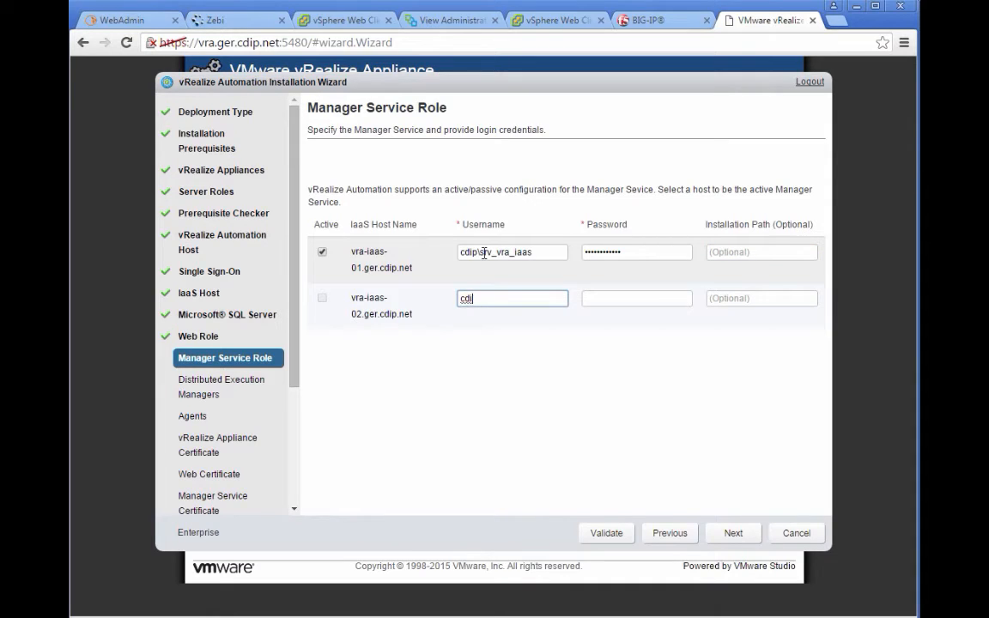
pyautogui.write('p\\srv_vra_iaas')
pyautogui.press('Tab')
pyautogui.write('••••••••••')
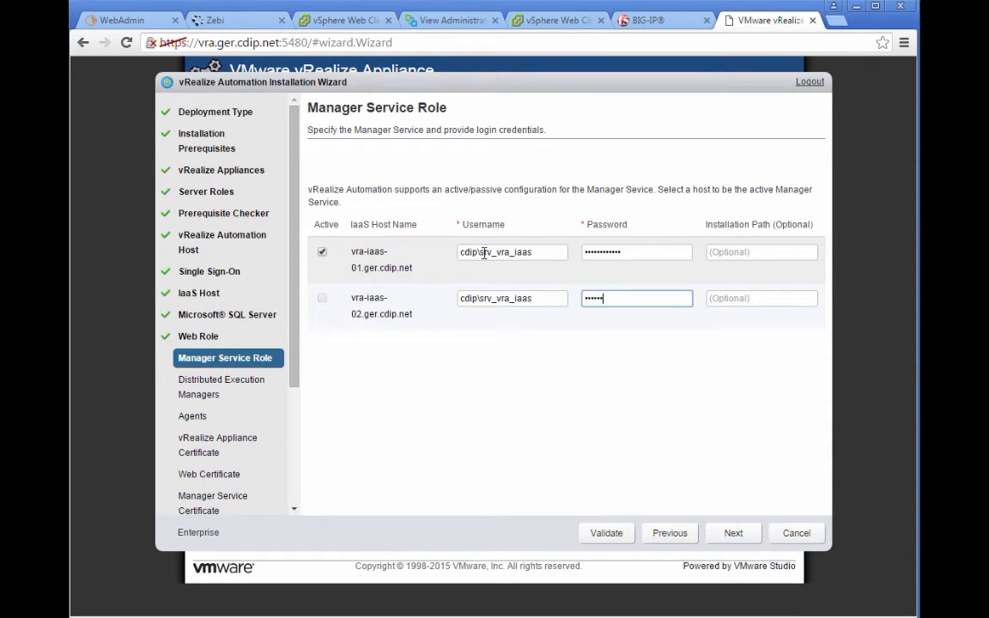
pyautogui.write('•')
pyautogui.click(607, 534)
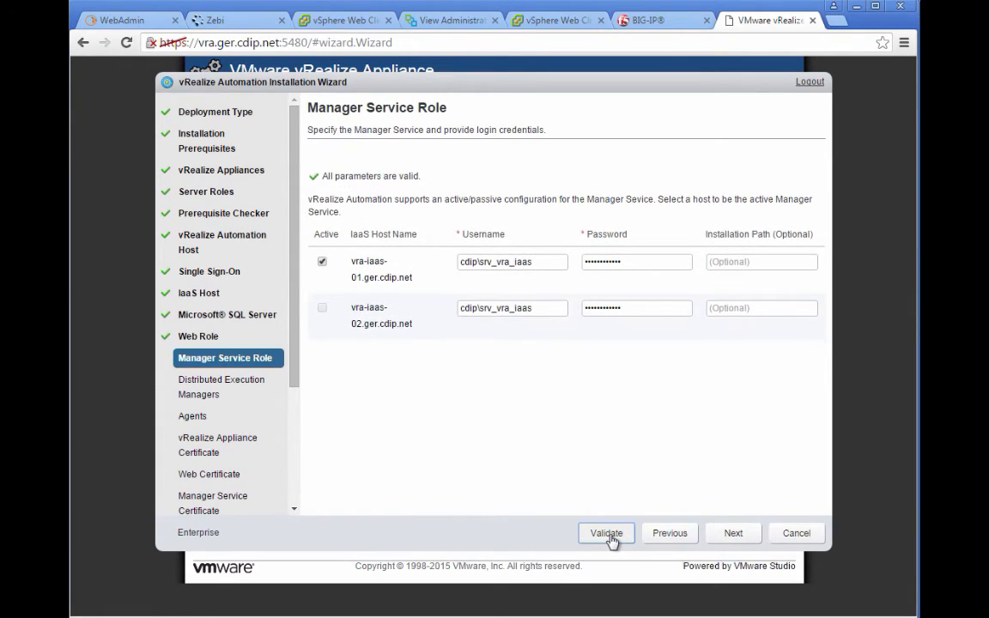
pyautogui.click(746, 536)
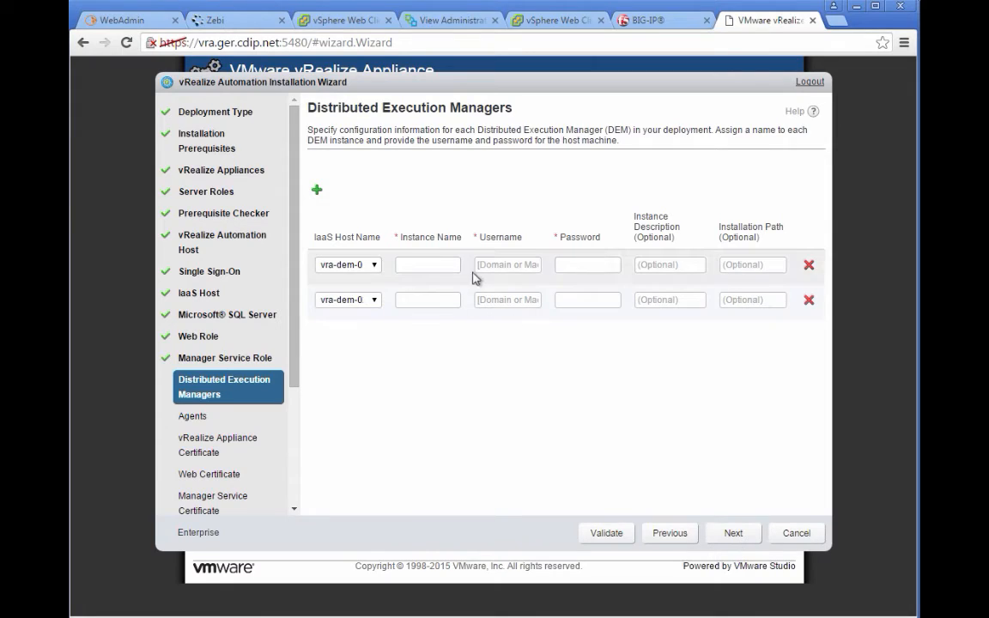
# Step: Fill both DEM rows with instances dem01 and dem02 and the service account username and password
pyautogui.click(427, 261)
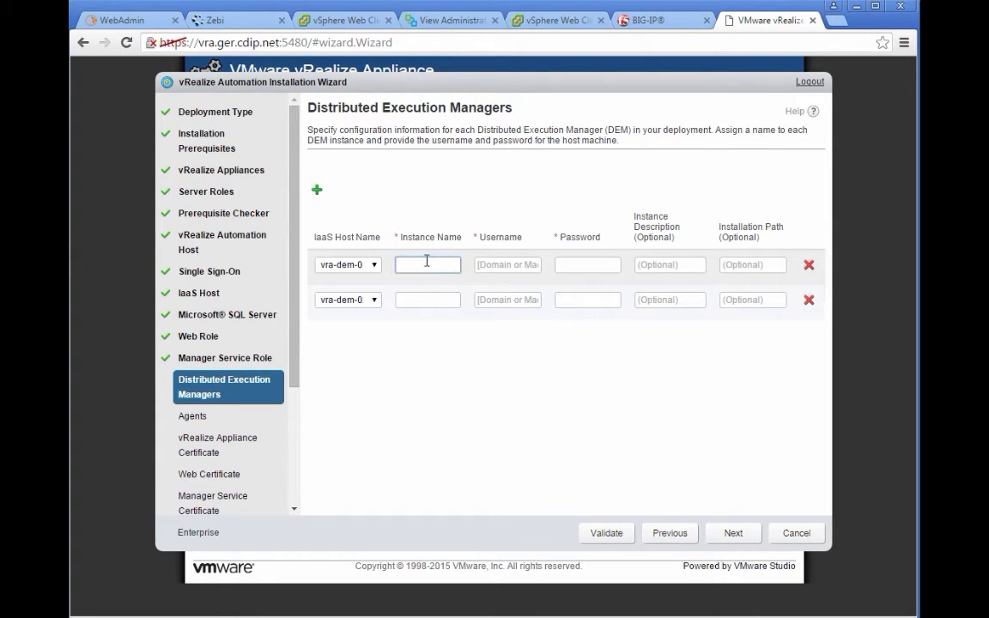
pyautogui.press('Tab')
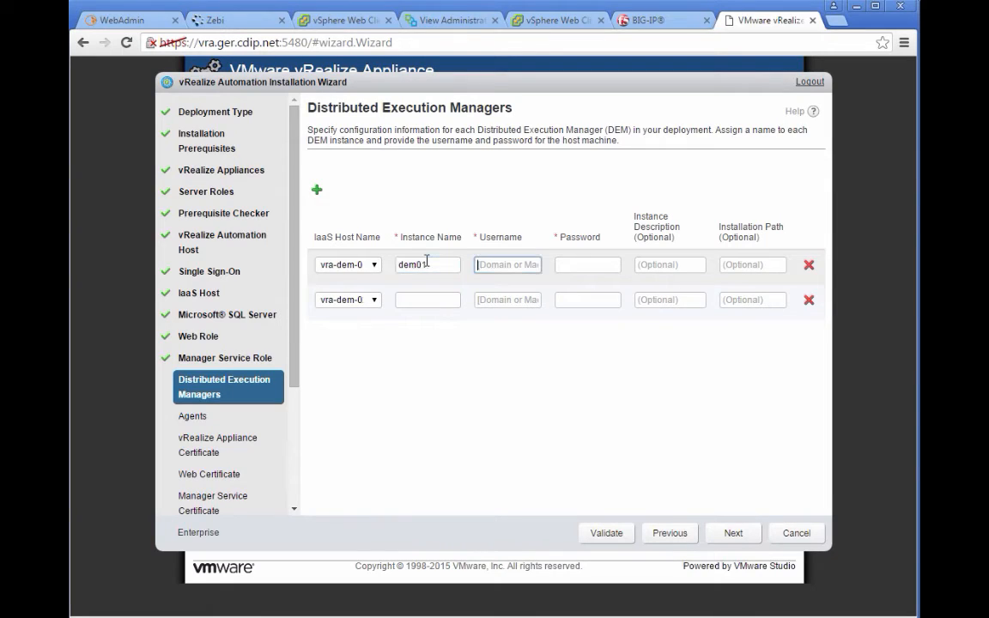
pyautogui.press('Tab')
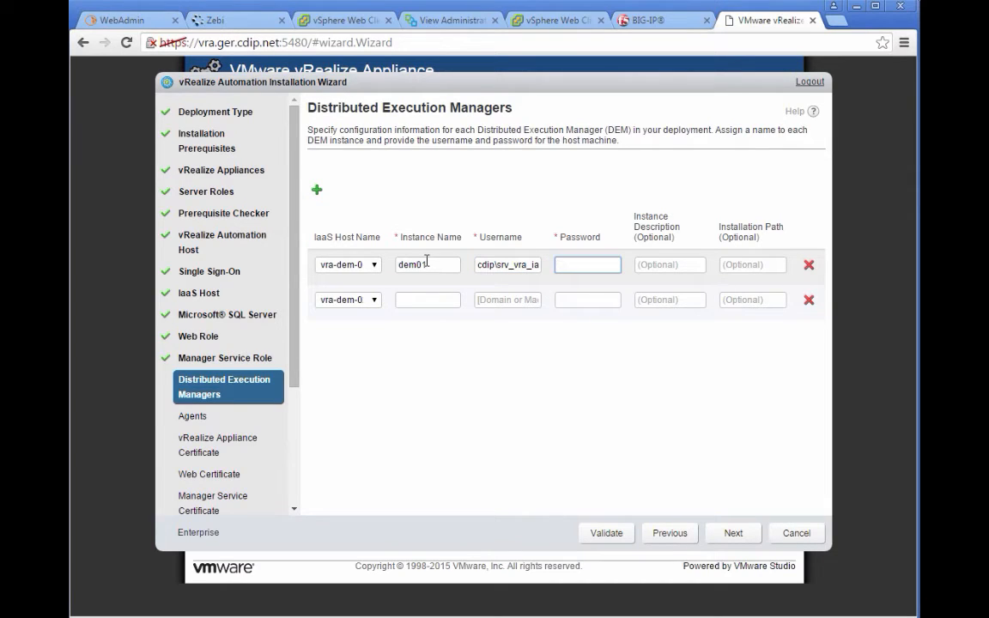
pyautogui.press('Tab')
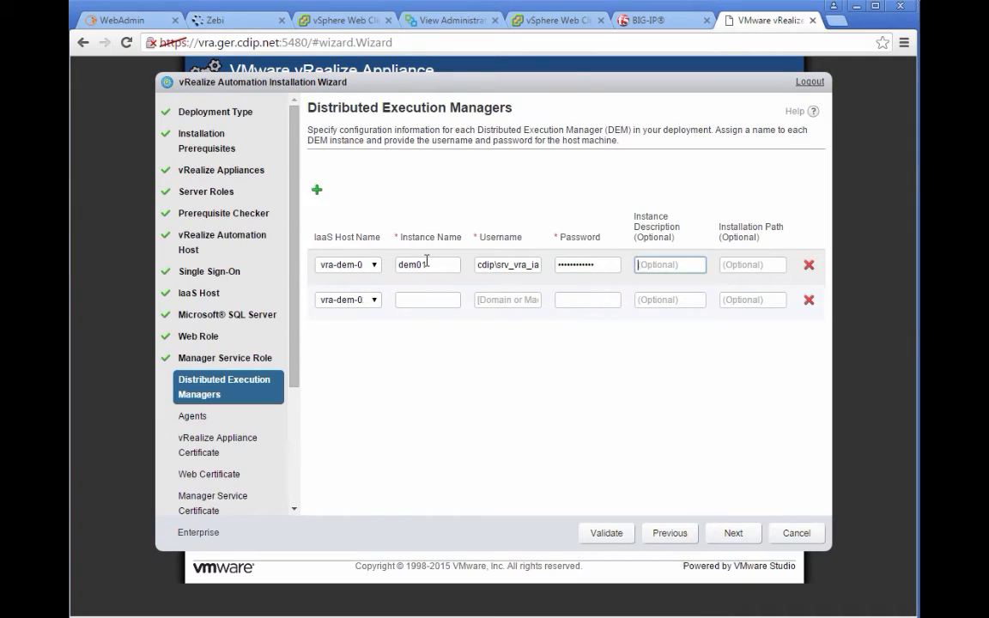
pyautogui.press('Tab')
pyautogui.press('Tab')
pyautogui.press('Tab')
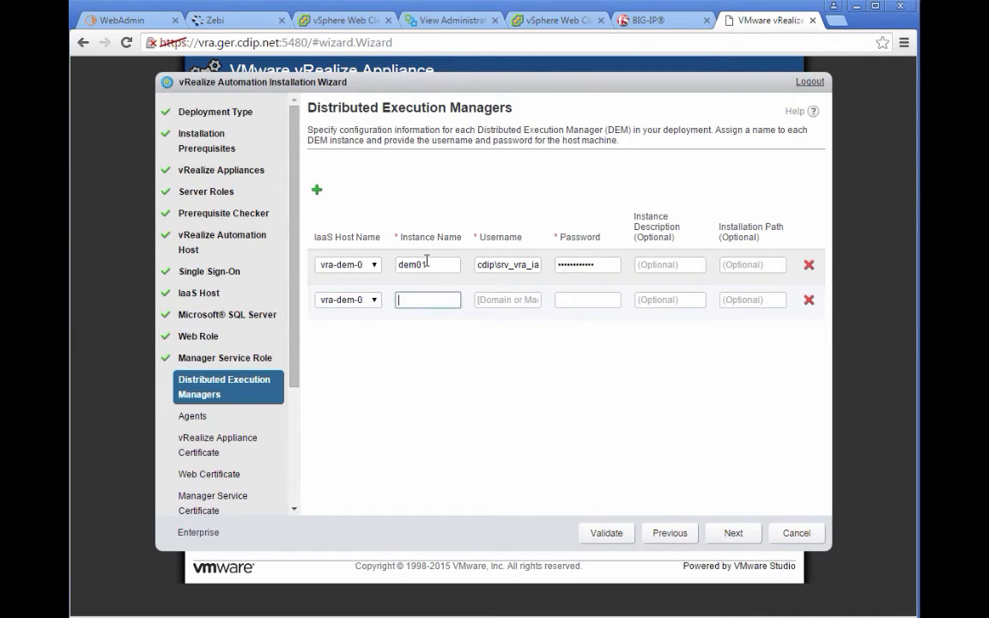
pyautogui.press('Tab')
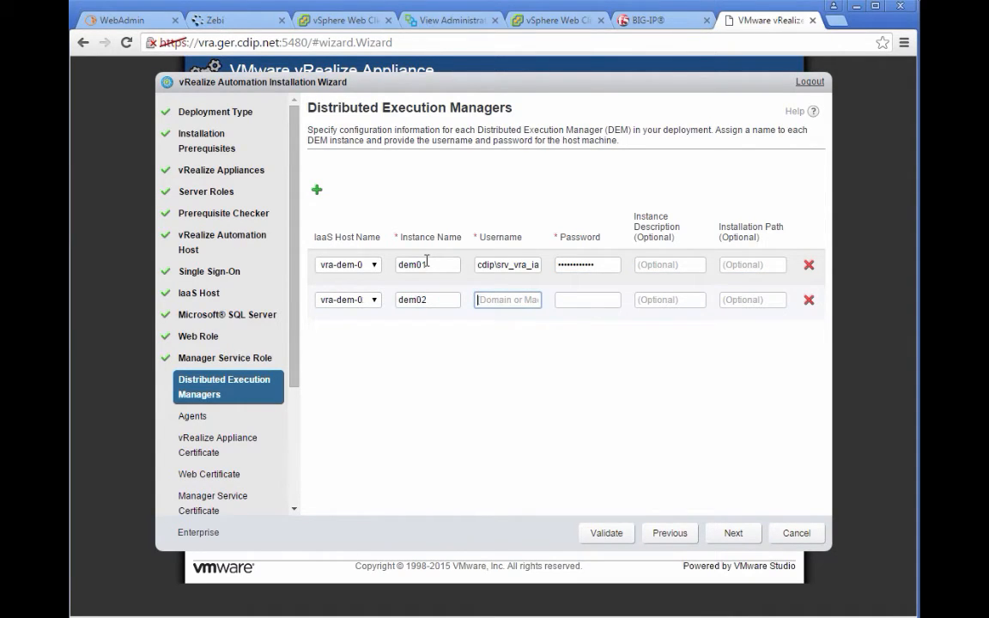
pyautogui.press('Tab')
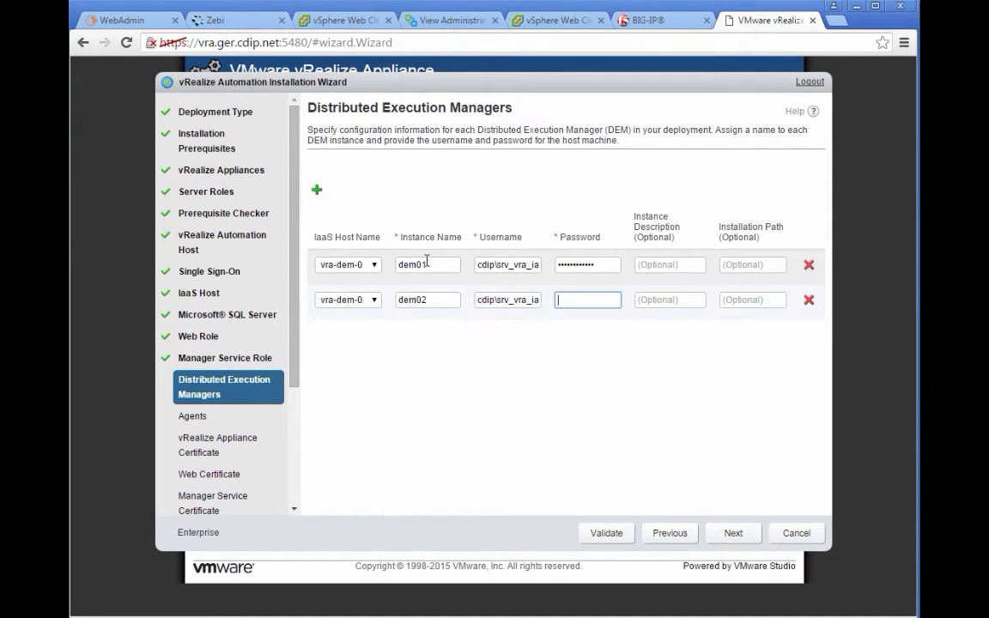
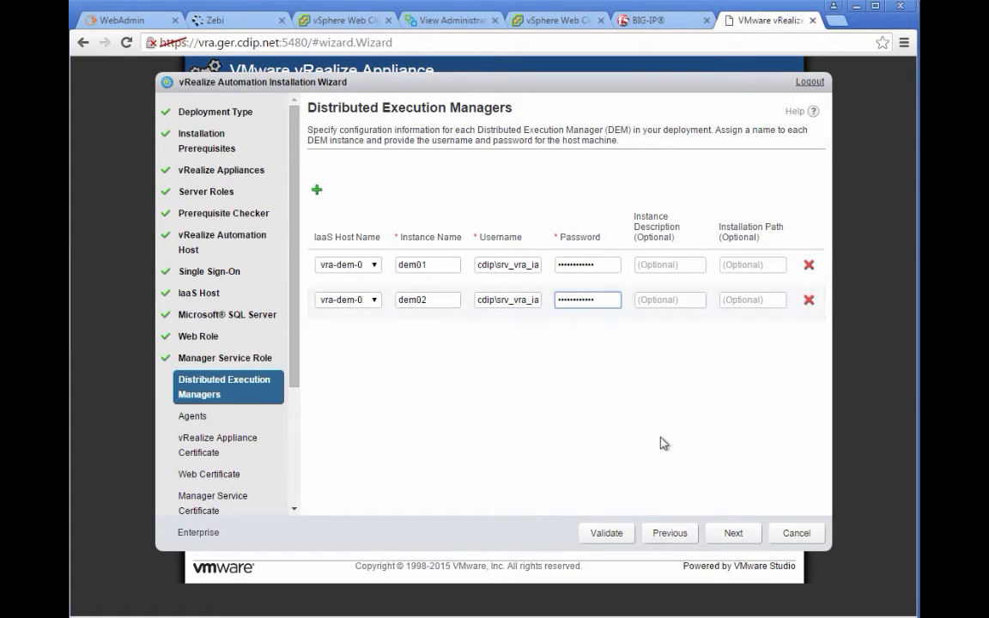
# Step: Rename the DEM instances to dem-02 and dem-01 and validate the DEM settings
pyautogui.click(417, 299)
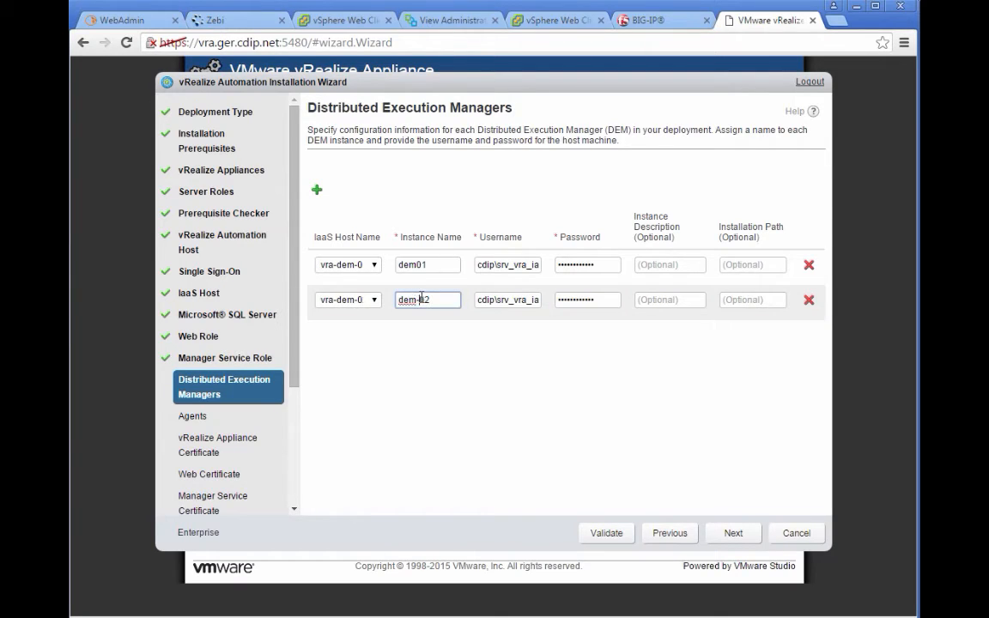
pyautogui.write('-')
pyautogui.click(415, 265)
pyautogui.write('-')
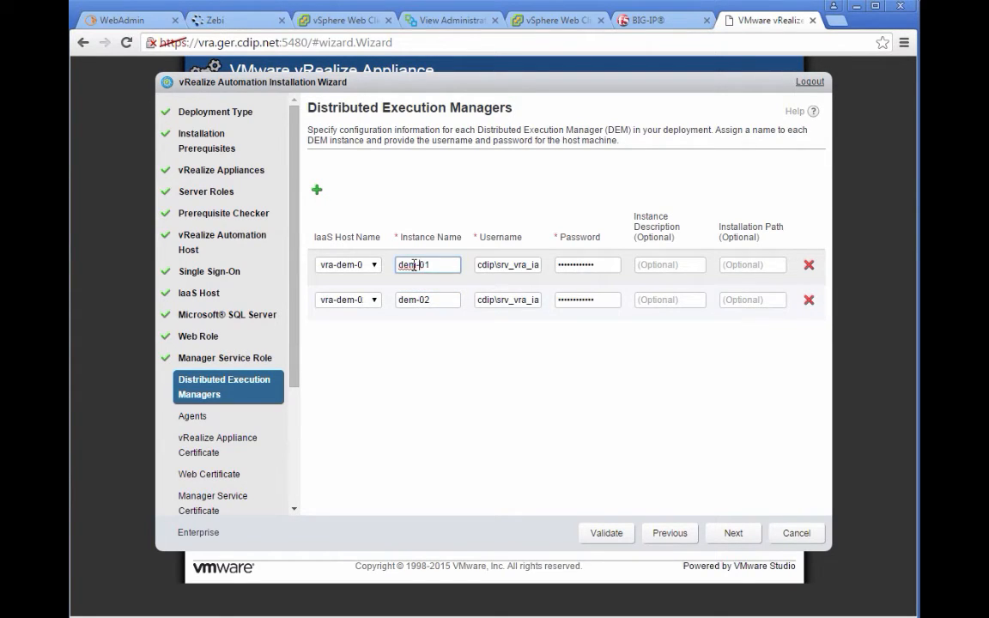
pyautogui.click(622, 534)
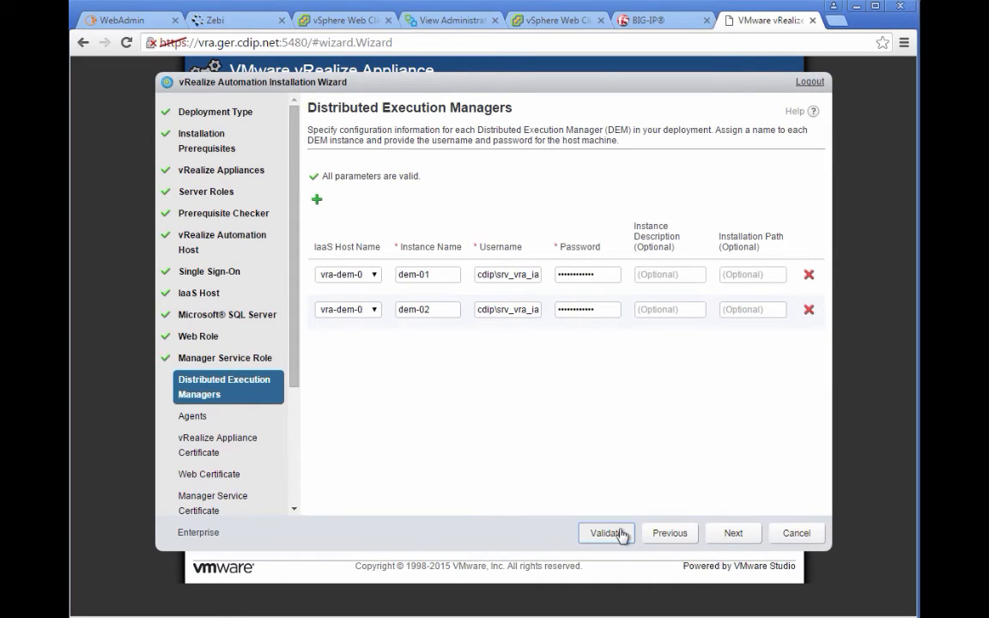
pyautogui.click(734, 540)
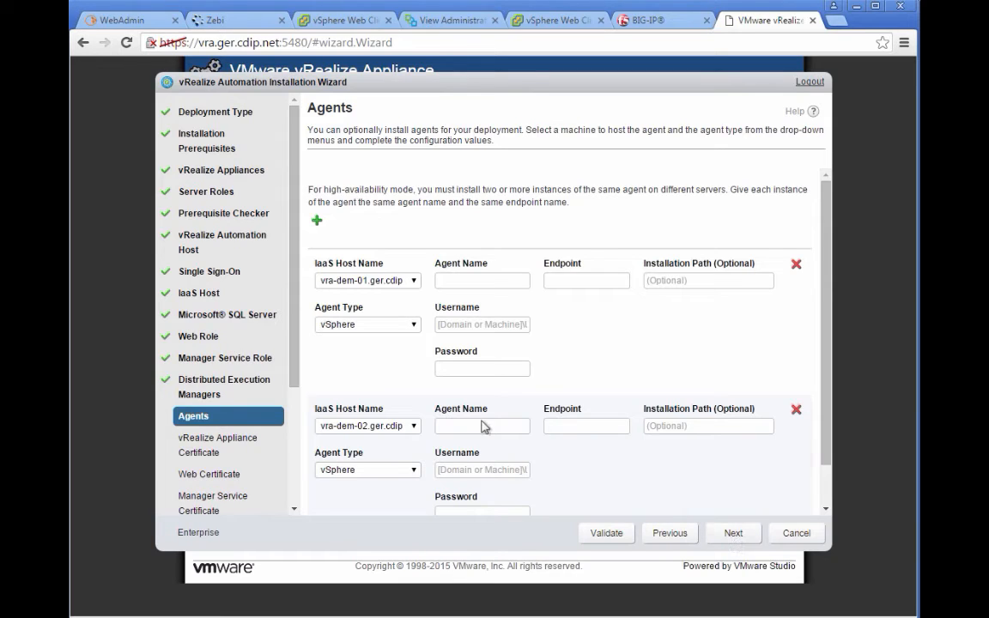
# Step: Set agent name and endpoint vSphereCloud on both agent rows, plus the first agent's service username
pyautogui.click(469, 281)
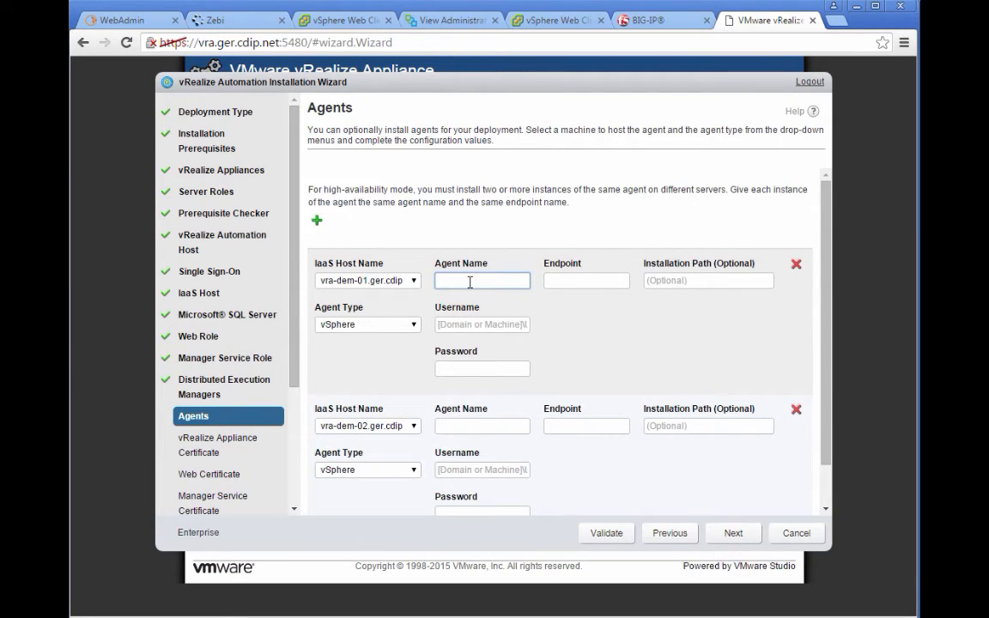
pyautogui.write('vSphereCloud')
pyautogui.press('Tab')
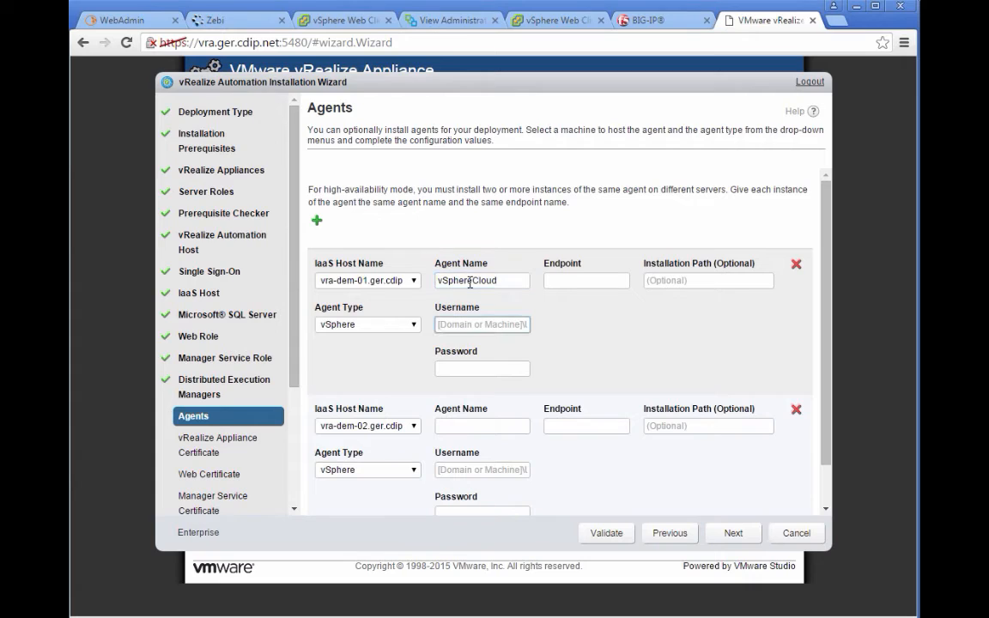
pyautogui.write('cdip\\srv_vra')
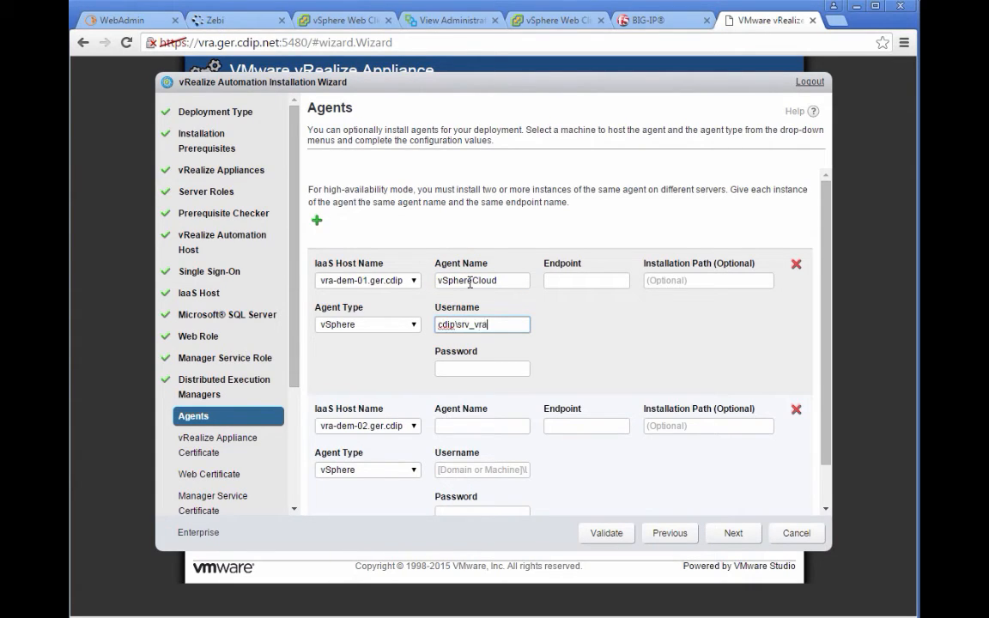
pyautogui.write('_iaas')
pyautogui.press('Tab')
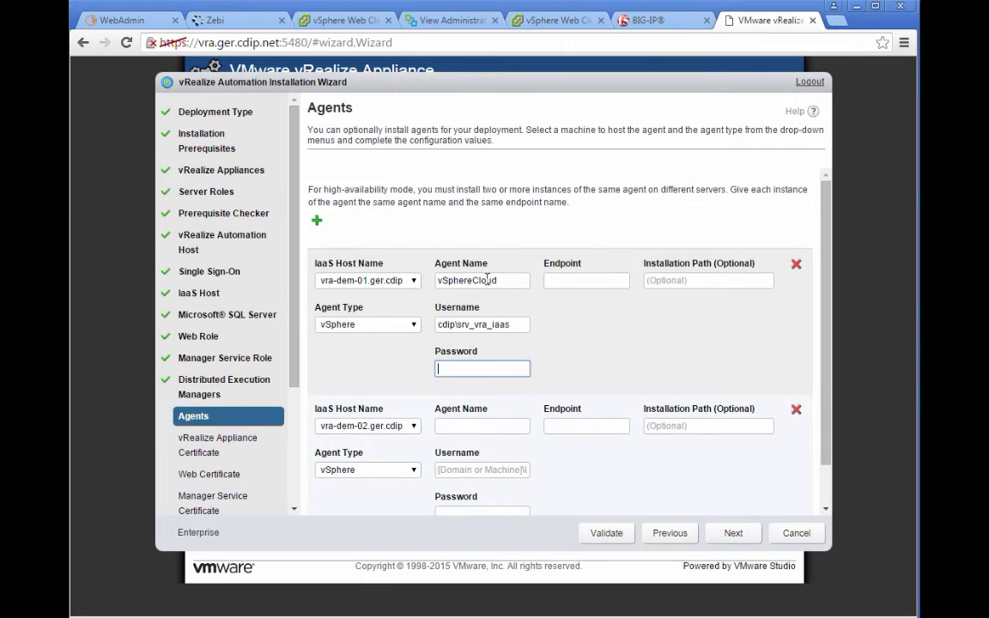
pyautogui.doubleClick(468, 281)
pyautogui.hotkey('ctrl', 'c')
pyautogui.click(575, 281)
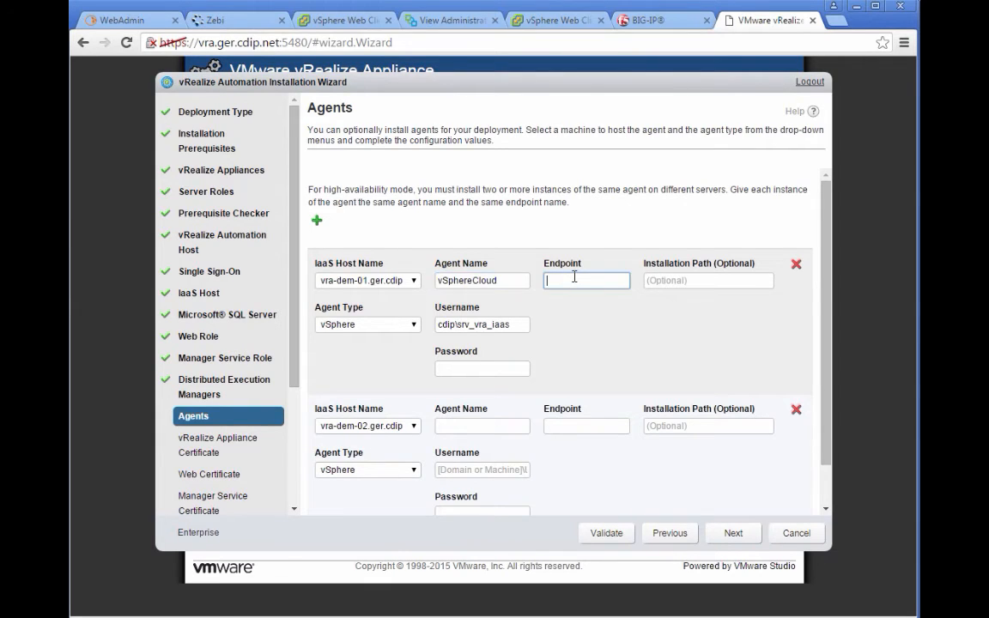
pyautogui.hotkey('ctrl', 'v')
pyautogui.click(492, 426)
pyautogui.hotkey('ctrl', 'v')
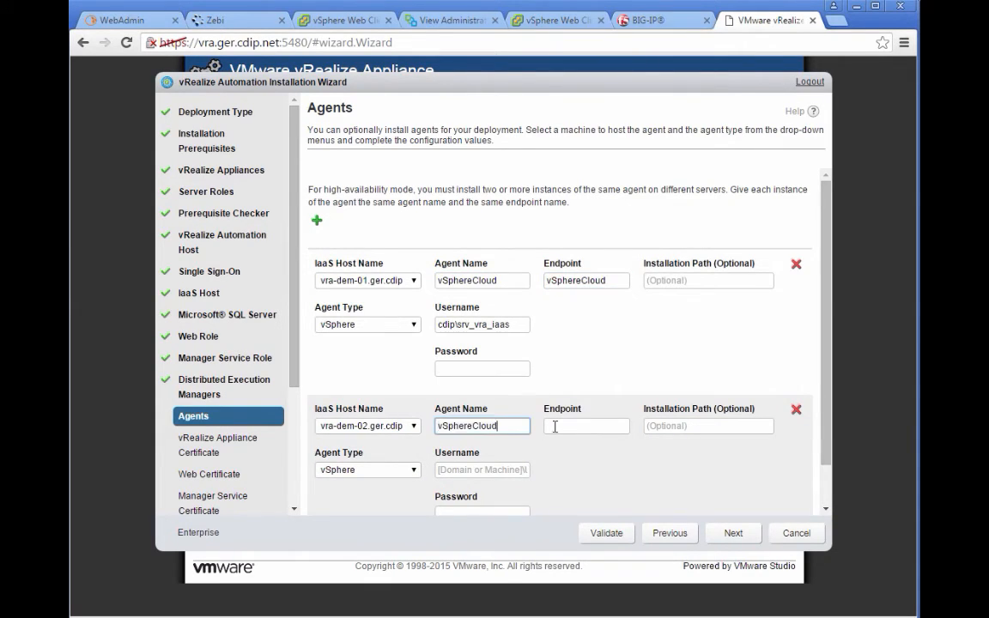
pyautogui.click(580, 426)
pyautogui.hotkey('ctrl', 'v')
# Step: Enter the first agent's password and the second agent's service account credentials, then validate
pyautogui.click(475, 370)
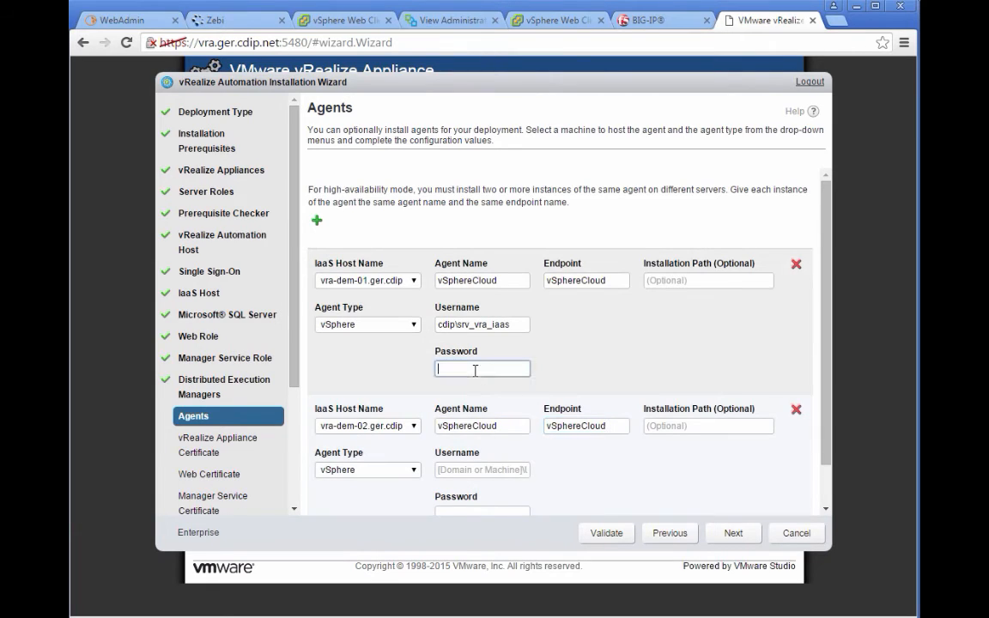
pyautogui.write('••••••••••••')
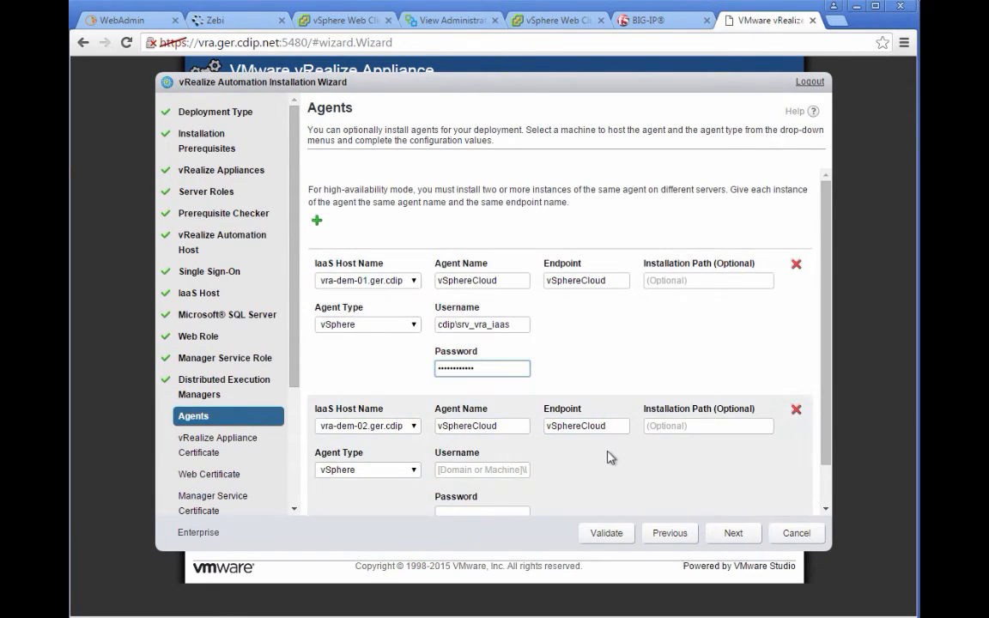
pyautogui.scroll(-2, 609, 457)
pyautogui.click(449, 421)
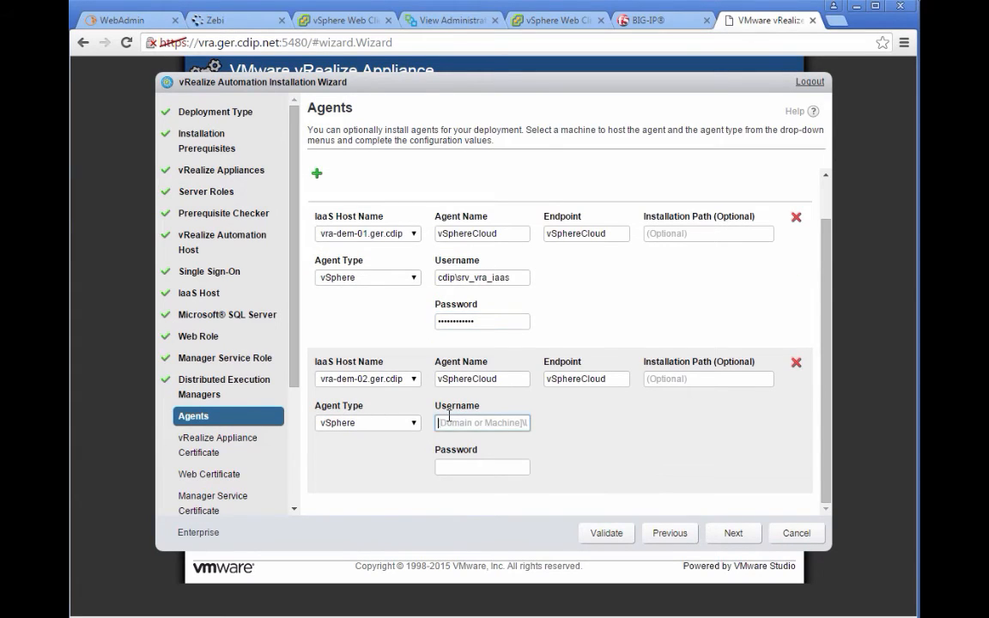
pyautogui.write('cdip\\')
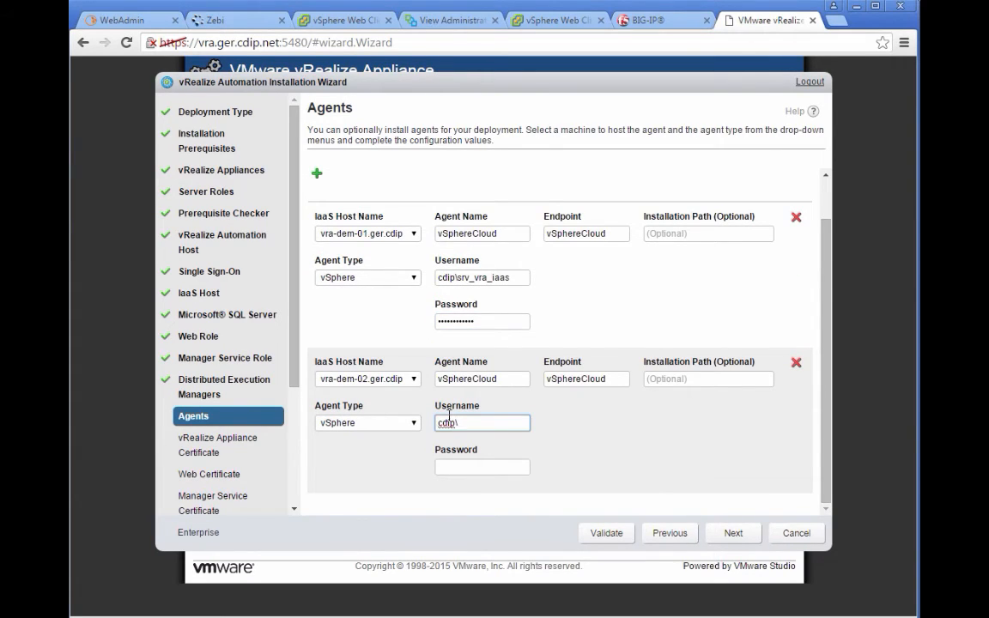
pyautogui.write('srv_vra_iaas')
pyautogui.press('Tab')
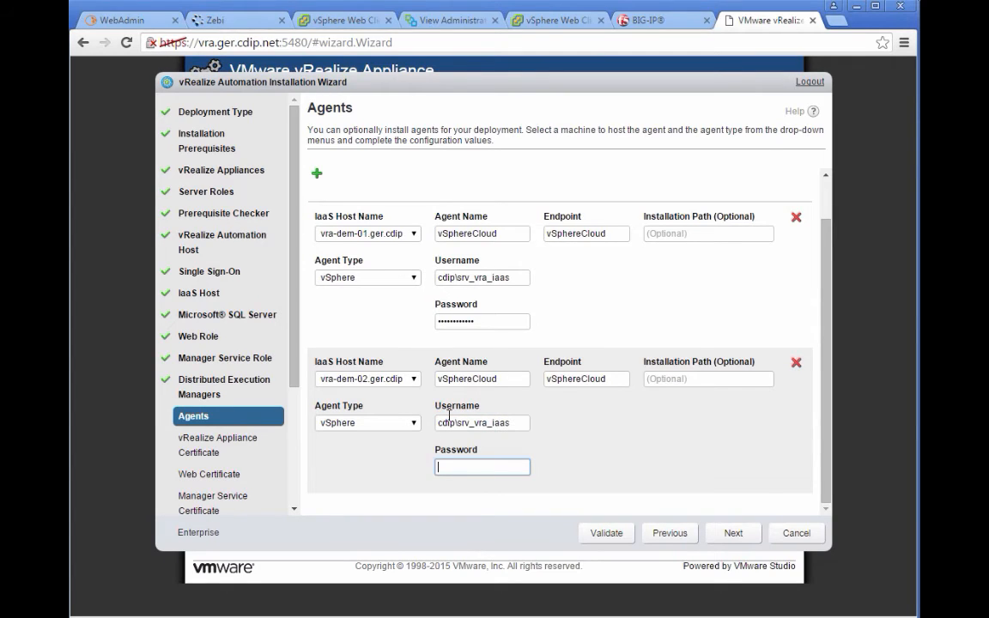
pyautogui.write('••••••••••••')
pyautogui.click(592, 543)
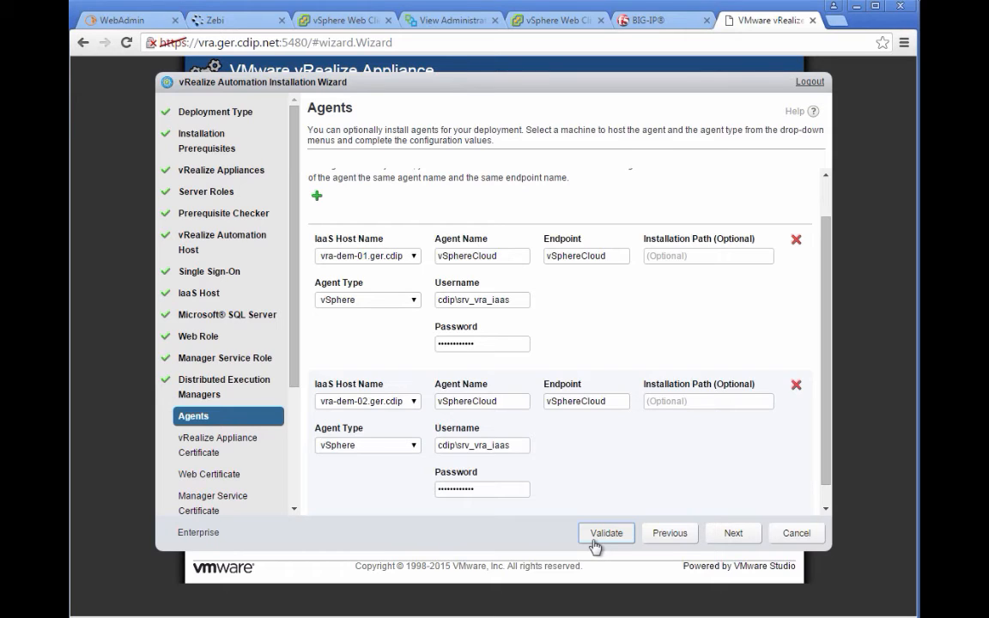
# Step: Re-run agent validation until all parameters are valid, then continue to the appliance certificate
pyautogui.click(595, 534)
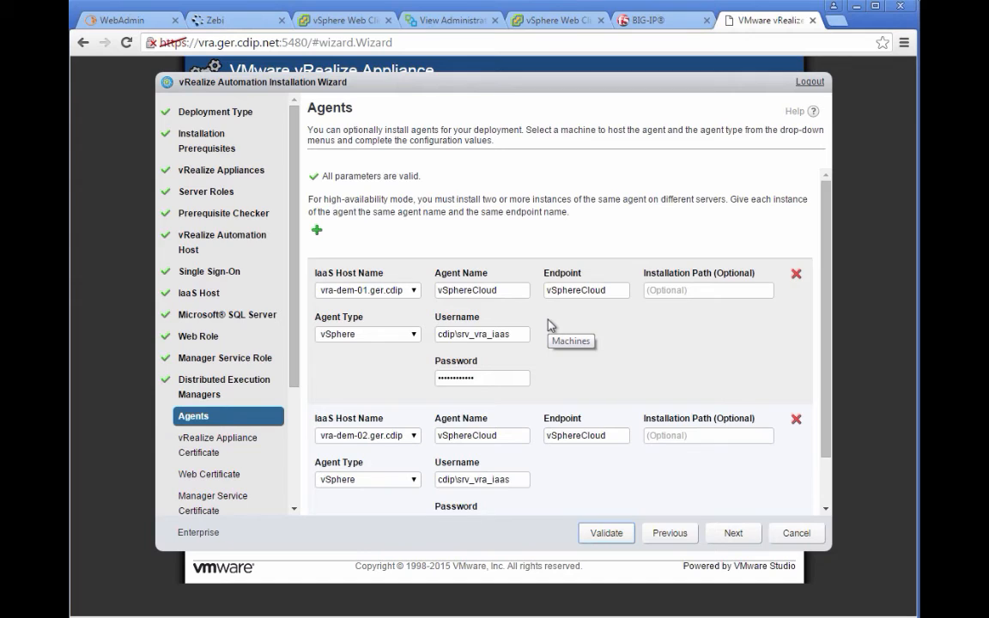
pyautogui.click(721, 537)
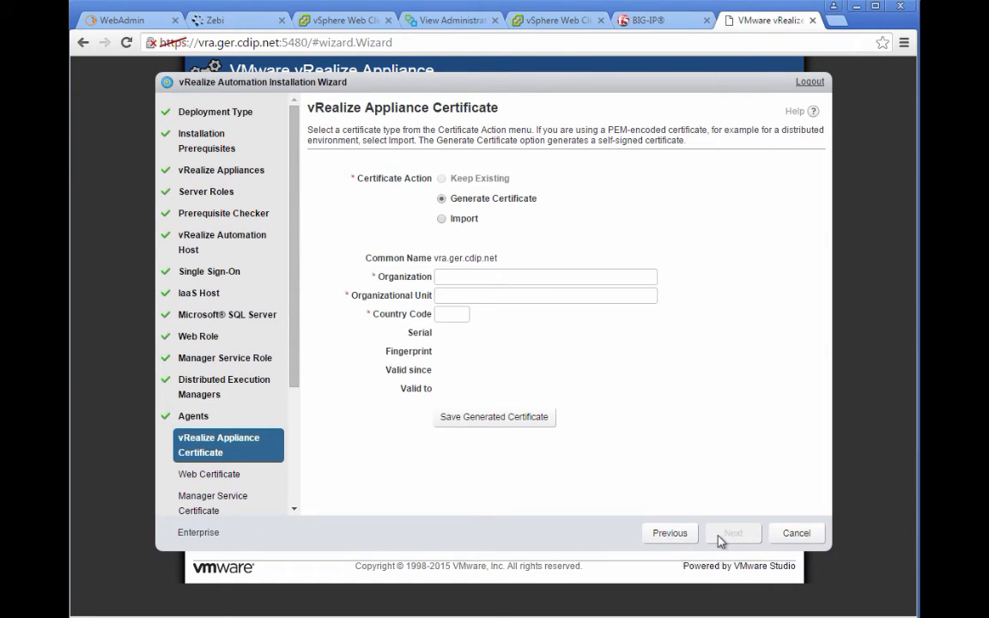
# Step: Save a generated appliance certificate for comdivision Group, unit comdivision consulting GmbH, country DE
pyautogui.click(538, 278)
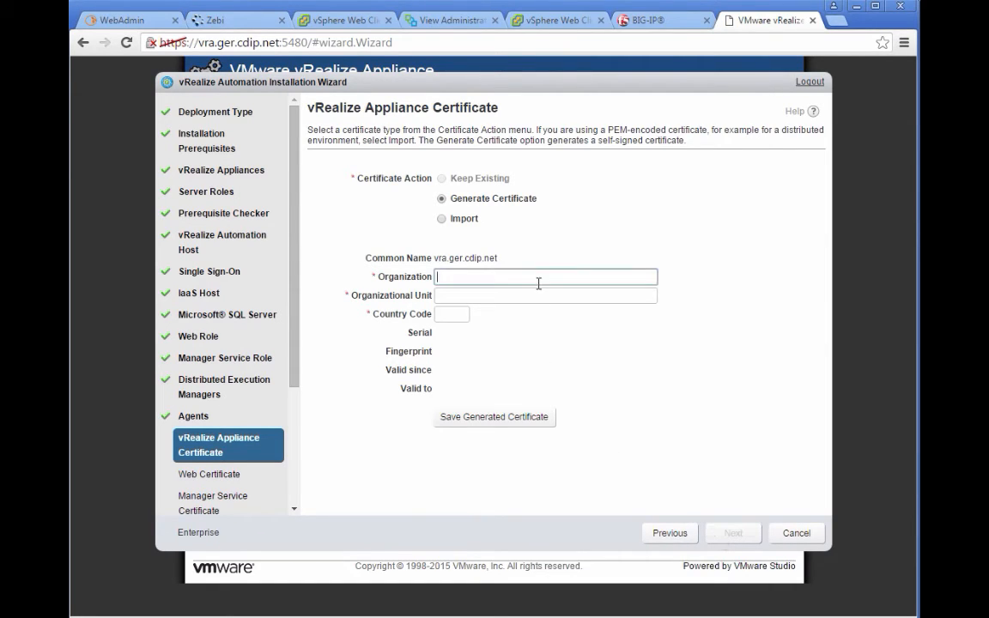
pyautogui.write('co')
pyautogui.write('vision consulting Gmb')
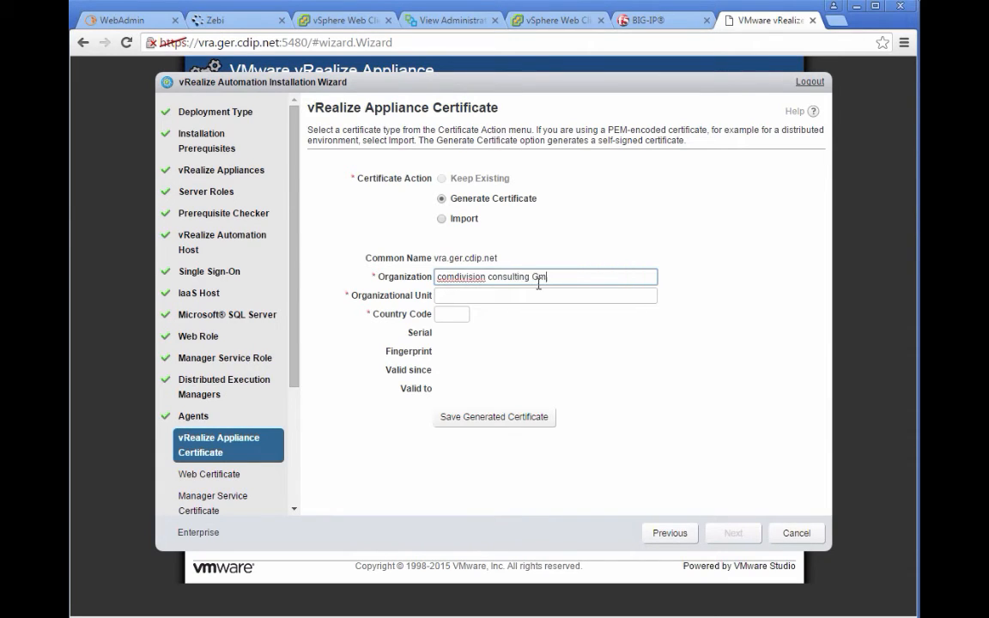
pyautogui.press('BackSpace')
pyautogui.press('BackSpace')
pyautogui.press('BackSpace')
pyautogui.press('BackSpace')
pyautogui.press('BackSpace')
pyautogui.press('BackSpace')
pyautogui.press('BackSpace')
pyautogui.press('BackSpace')
pyautogui.press('BackSpace')
pyautogui.press('BackSpace')
pyautogui.press('BackSpace')
pyautogui.press('BackSpace')
pyautogui.press('BackSpace')
pyautogui.press('BackSpace')
pyautogui.press('BackSpace')
pyautogui.press('BackSpace')
pyautogui.press('BackSpace')
pyautogui.press('BackSpace')
pyautogui.press('BackSpace')
pyautogui.press('BackSpace')
pyautogui.write('ision Group')
pyautogui.press('Tab')
pyautogui.write('co')
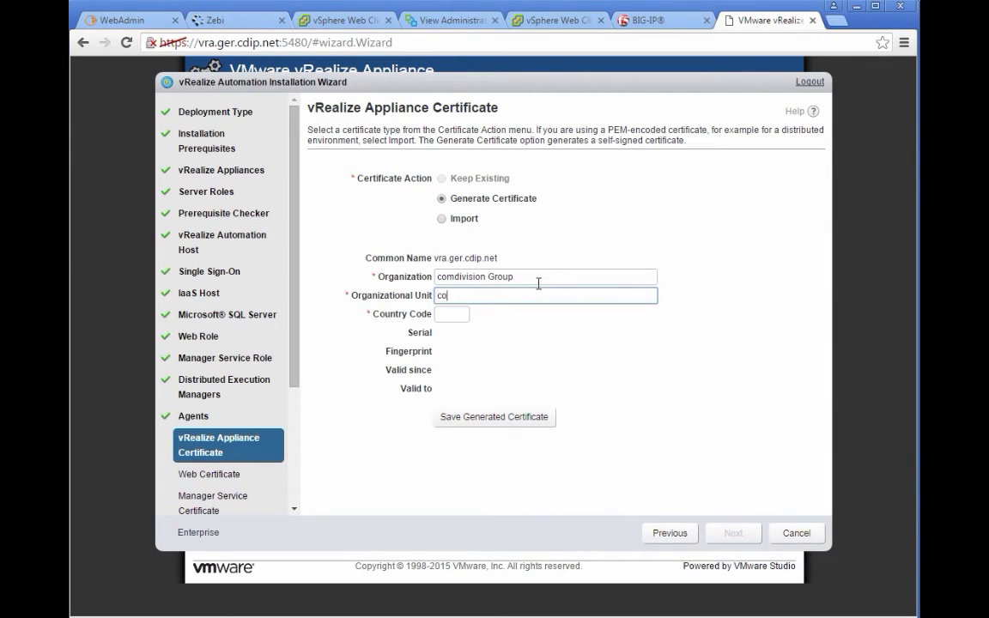
pyautogui.write('mdivision consul')
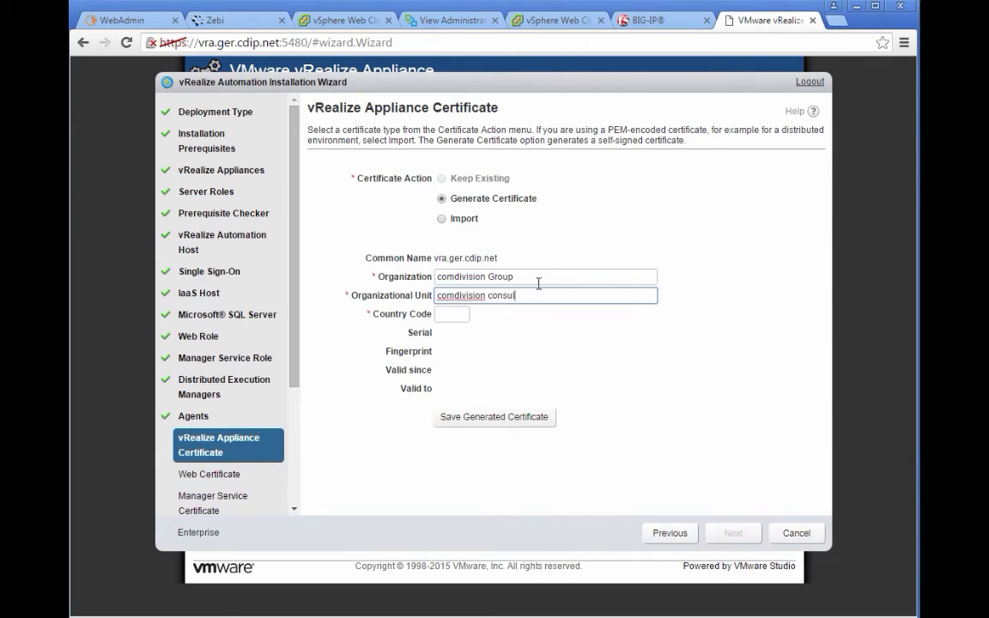
pyautogui.write('ting GmbH')
pyautogui.press('Tab')
pyautogui.write('DE')
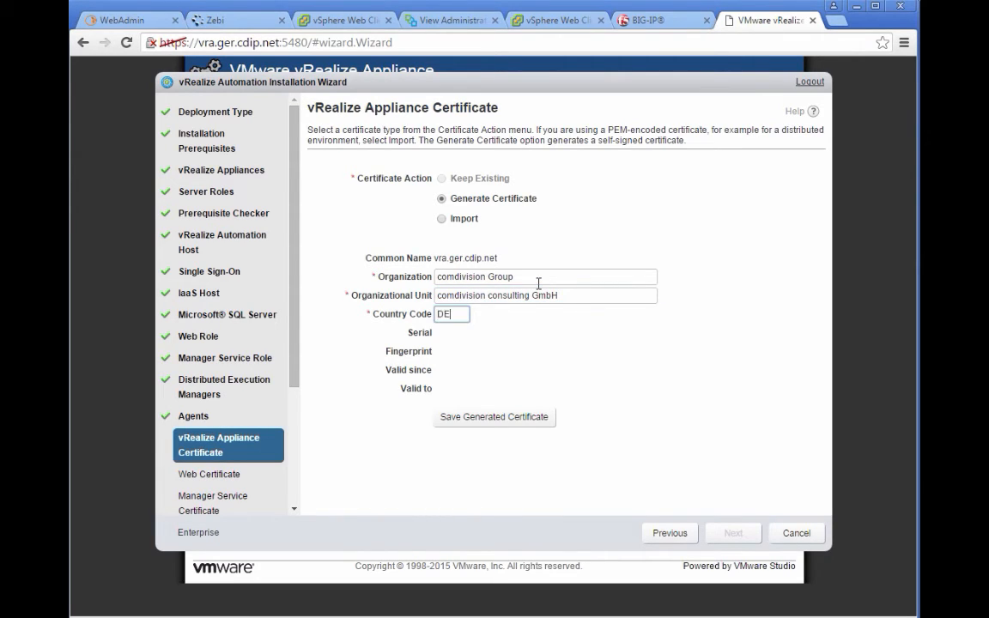
pyautogui.click(503, 421)
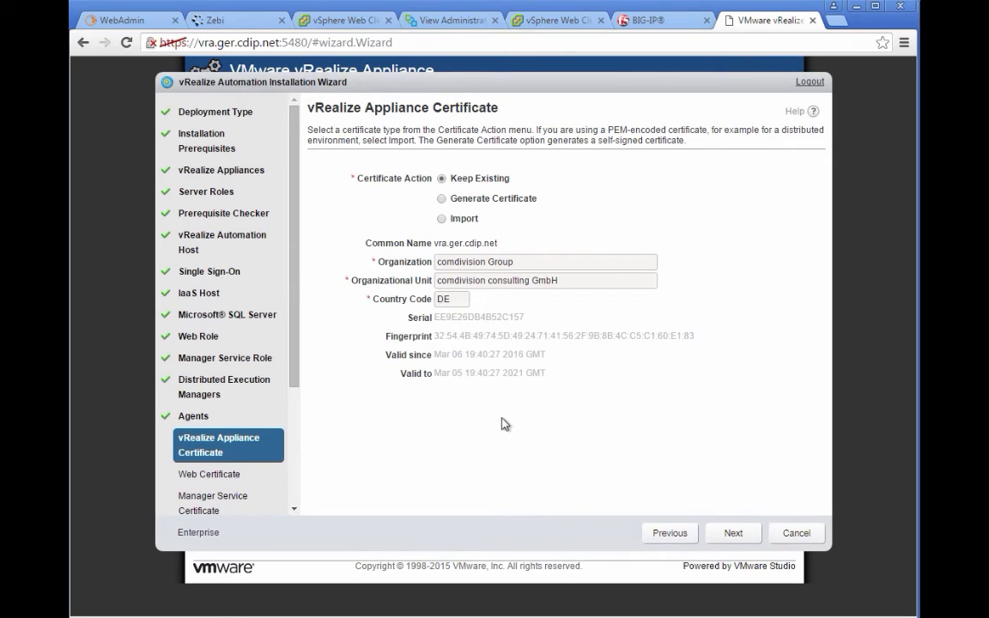
# Step: Save a generated web certificate for comdivision Group, comdivision consulting GmbH, DE, and move on
pyautogui.click(743, 535)
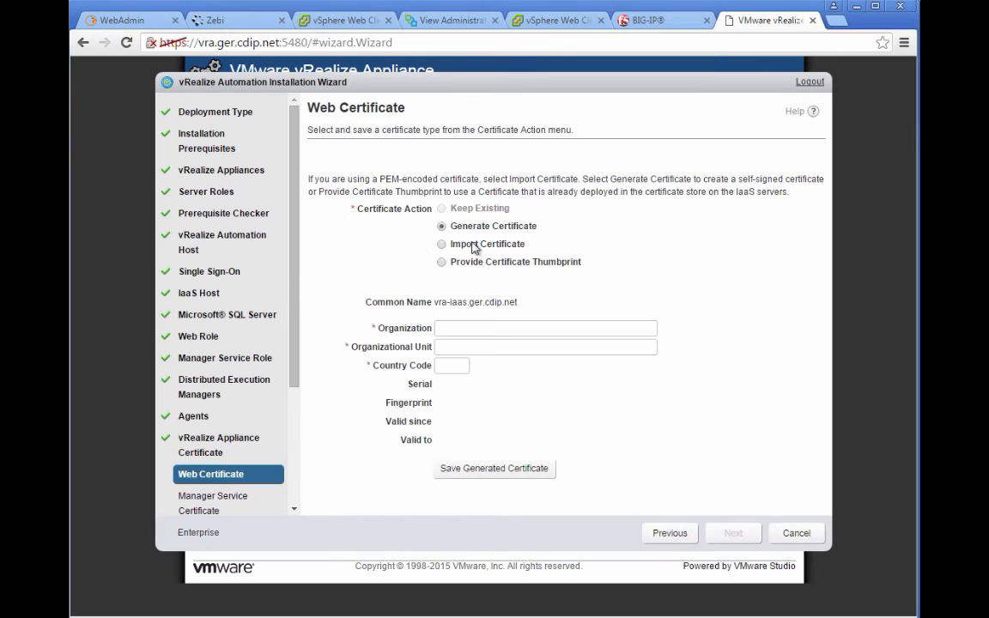
pyautogui.click(487, 327)
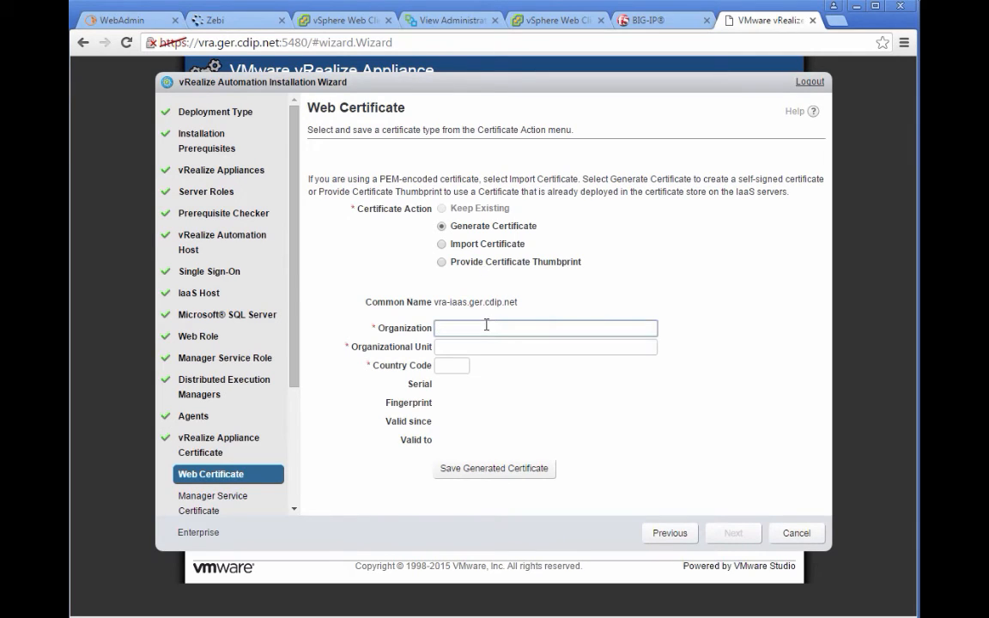
pyautogui.write('comdivision Group')
pyautogui.press('Tab')
pyautogui.write('comdiviso')
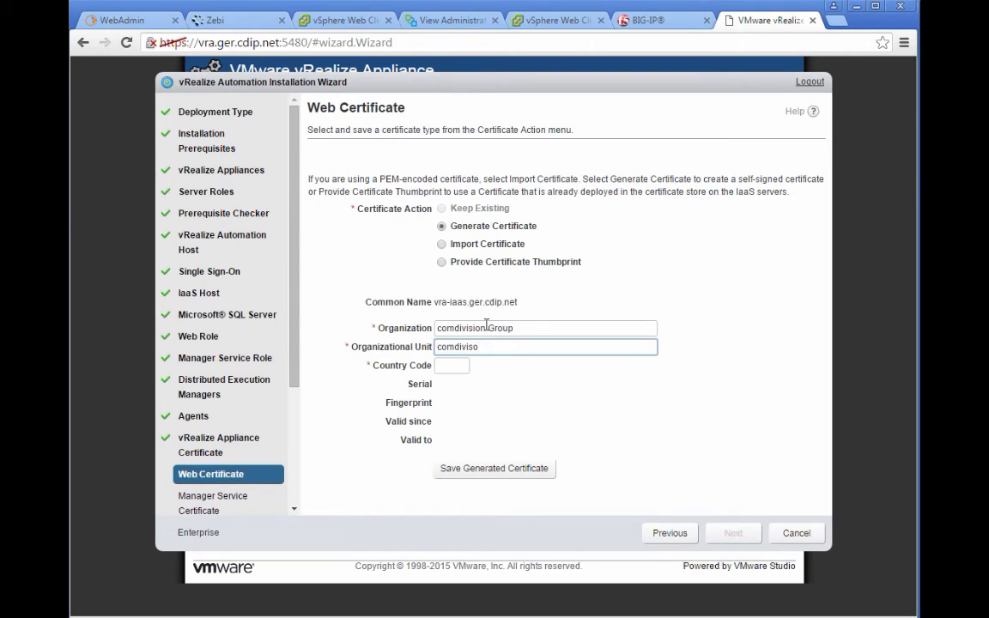
pyautogui.press('BackSpace')
pyautogui.write('ion consulting GmbH')
pyautogui.press('Tab')
pyautogui.write('DE')
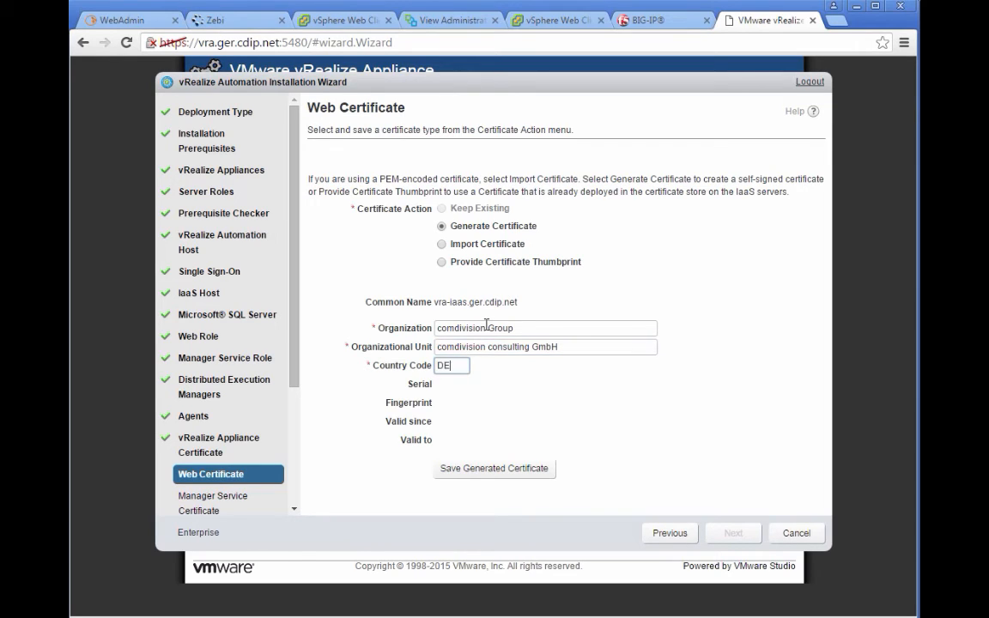
pyautogui.click(518, 472)
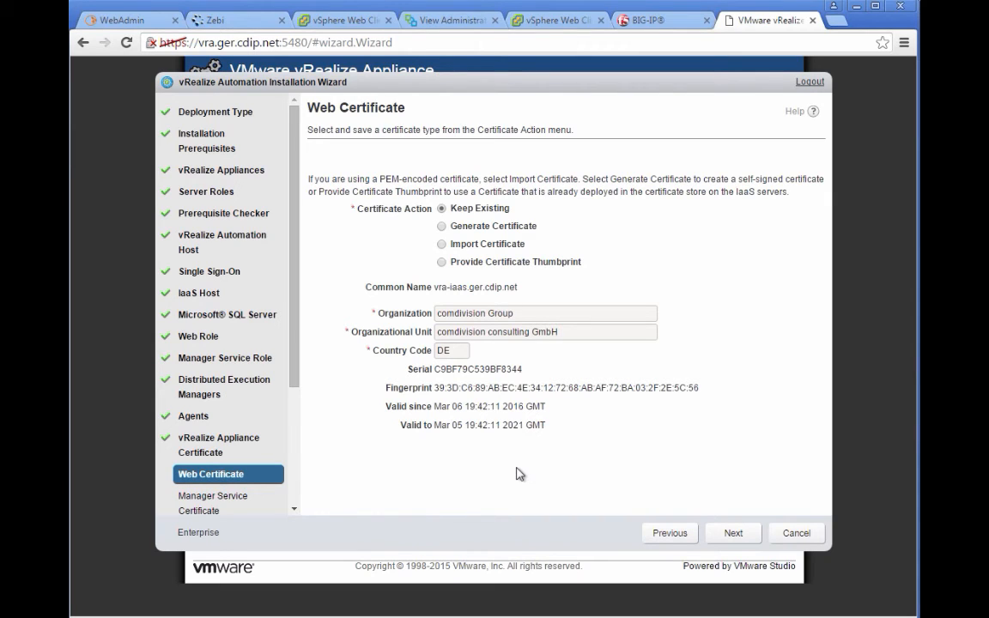
pyautogui.click(727, 537)
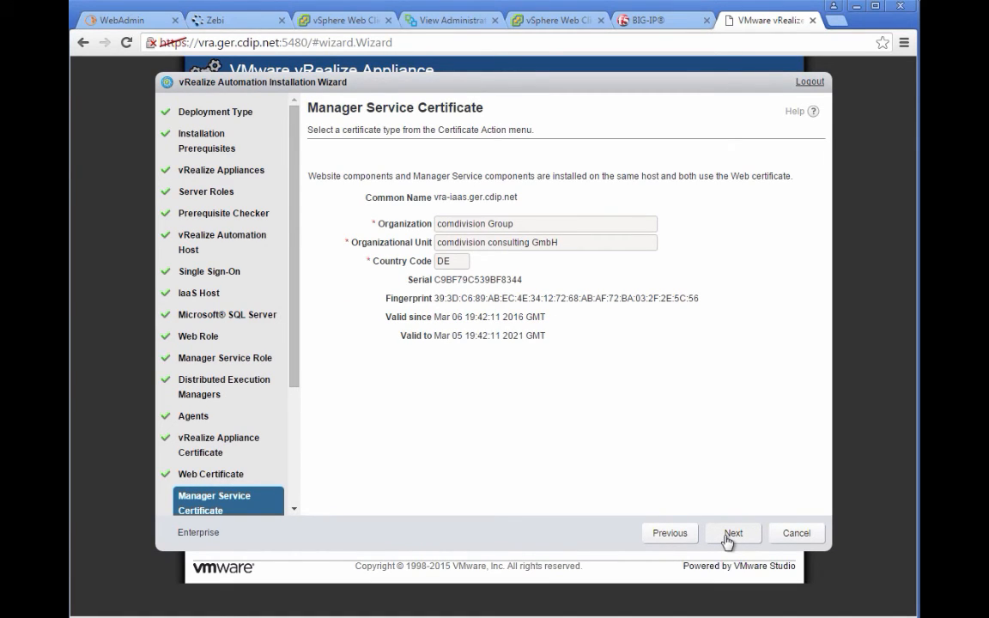
# Step: Keep the shared Manager Service certificate and default load balancer settings
pyautogui.click(728, 534)
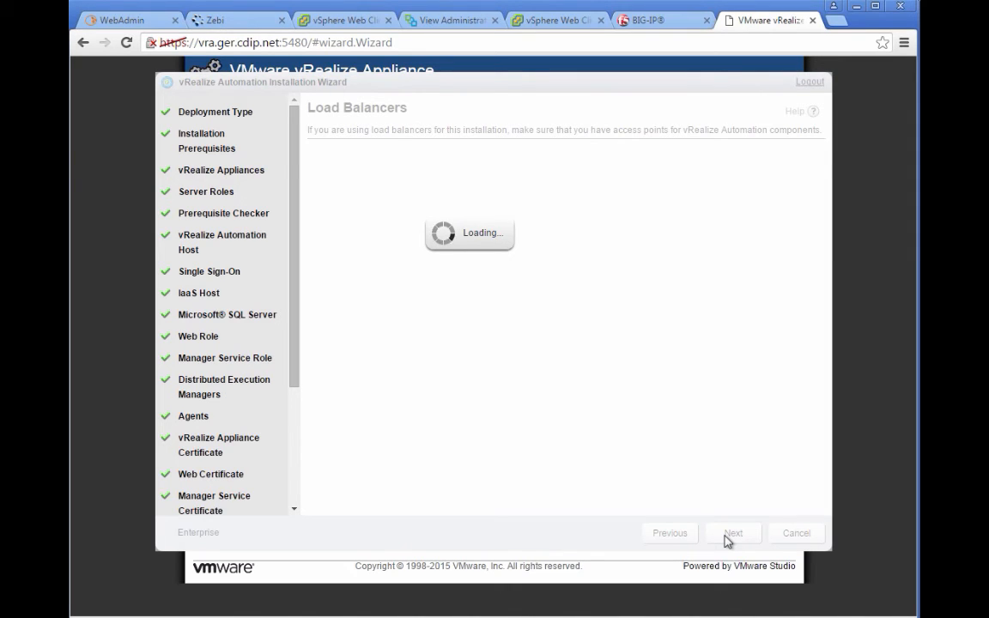
pyautogui.click(730, 534)
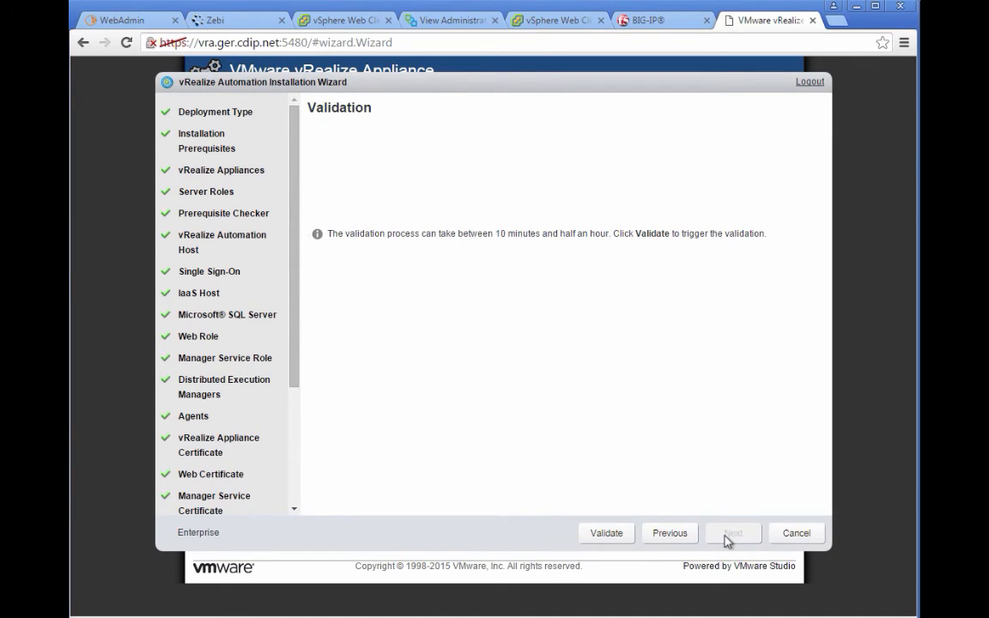
# Step: Start validating the complete installation setup
pyautogui.click(609, 535)
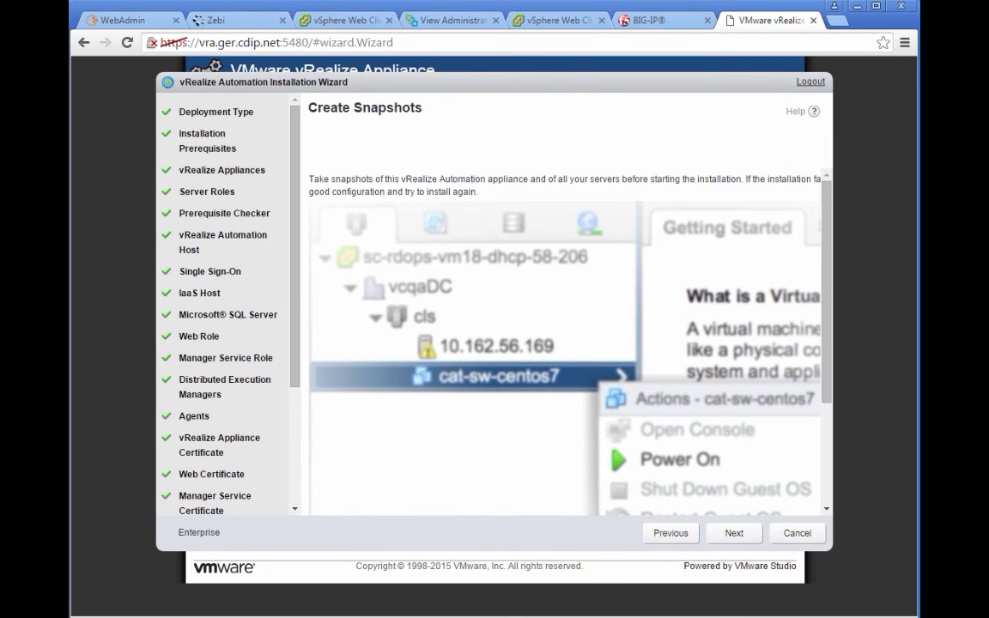
# Step: Pass the snapshot reminder and run the installation until every component shows Succeeded at 100%
pyautogui.click(745, 536)
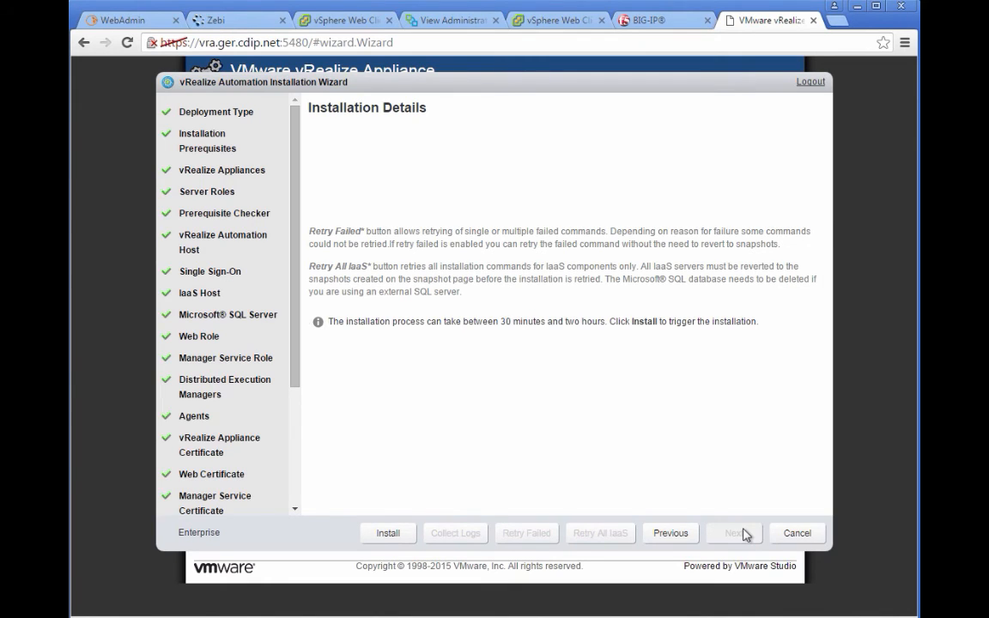
pyautogui.click(411, 532)
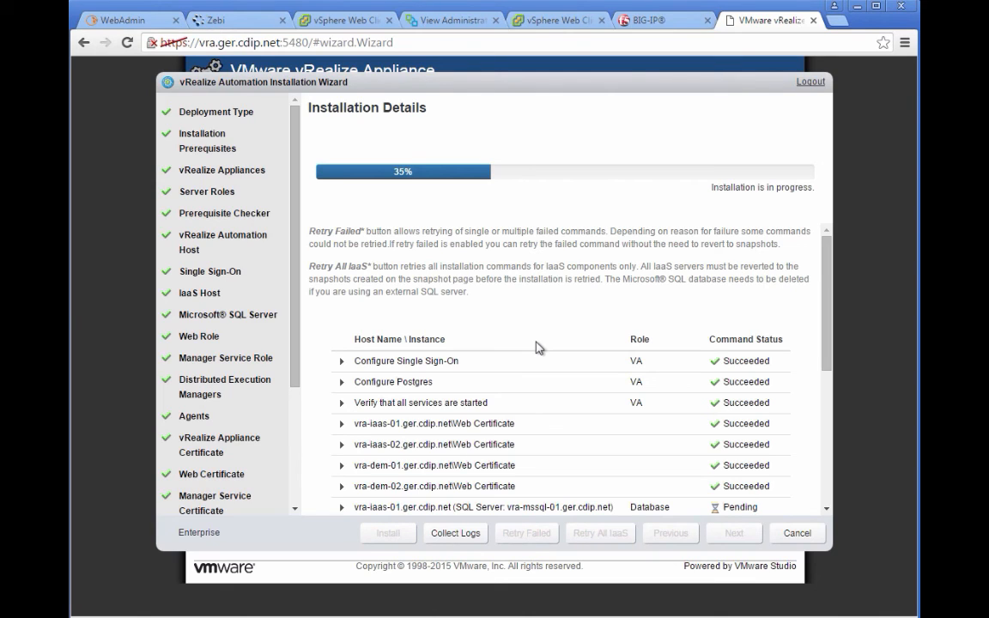
pyautogui.moveTo(826, 360); pyautogui.dragTo(826, 456)
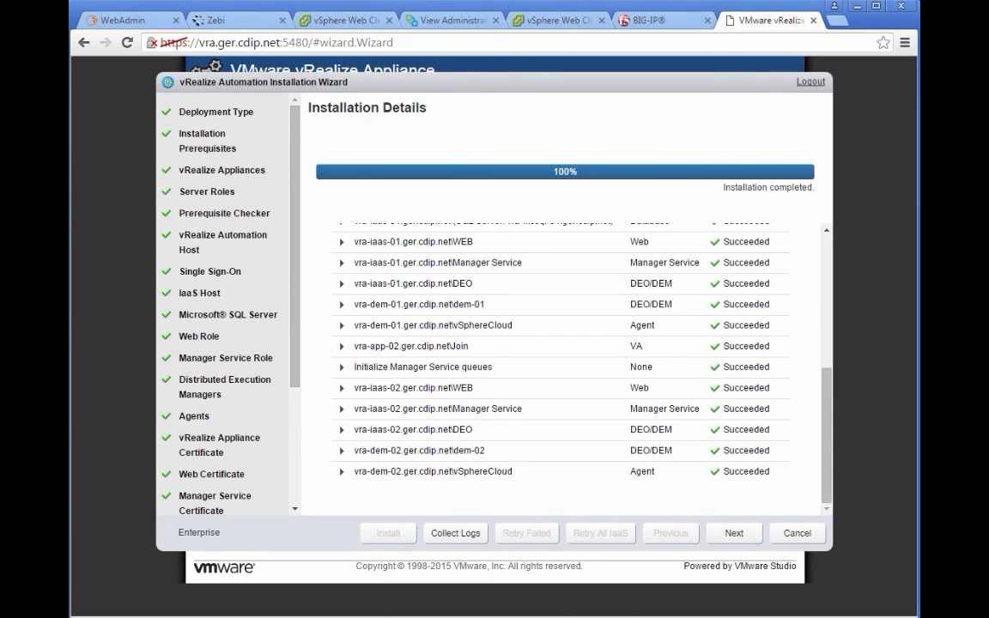
# Step: Skip the Licensing step without entering a new licence key
pyautogui.click(737, 533)
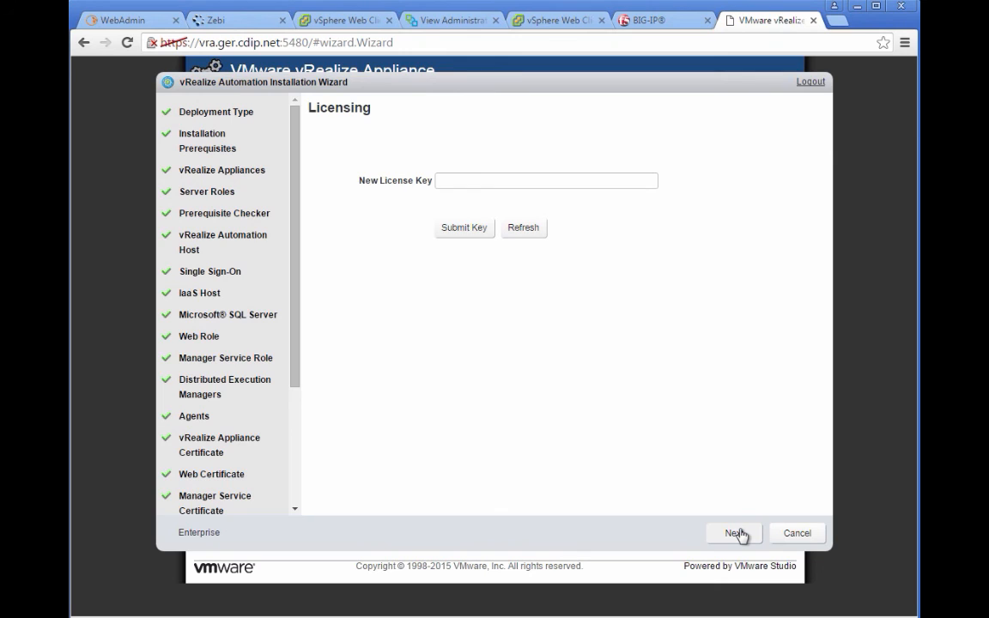
pyautogui.click(739, 534)
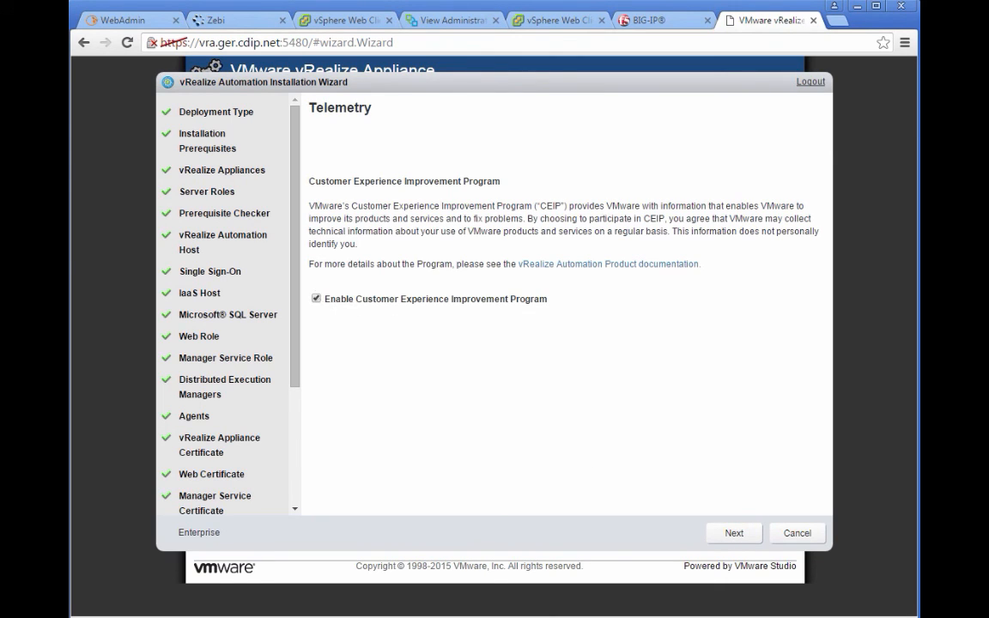
# Step: Leave the Customer Experience Improvement Program unchecked and continue to Initial Content Configuration
pyautogui.click(340, 302)
pyautogui.click(317, 301)
pyautogui.click(316, 298)
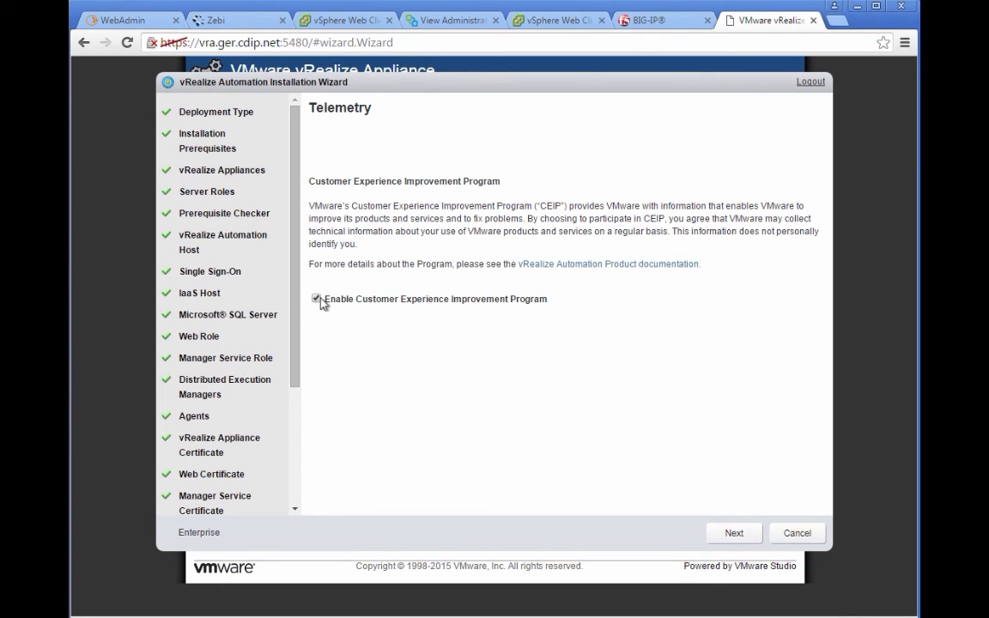
pyautogui.click(736, 533)
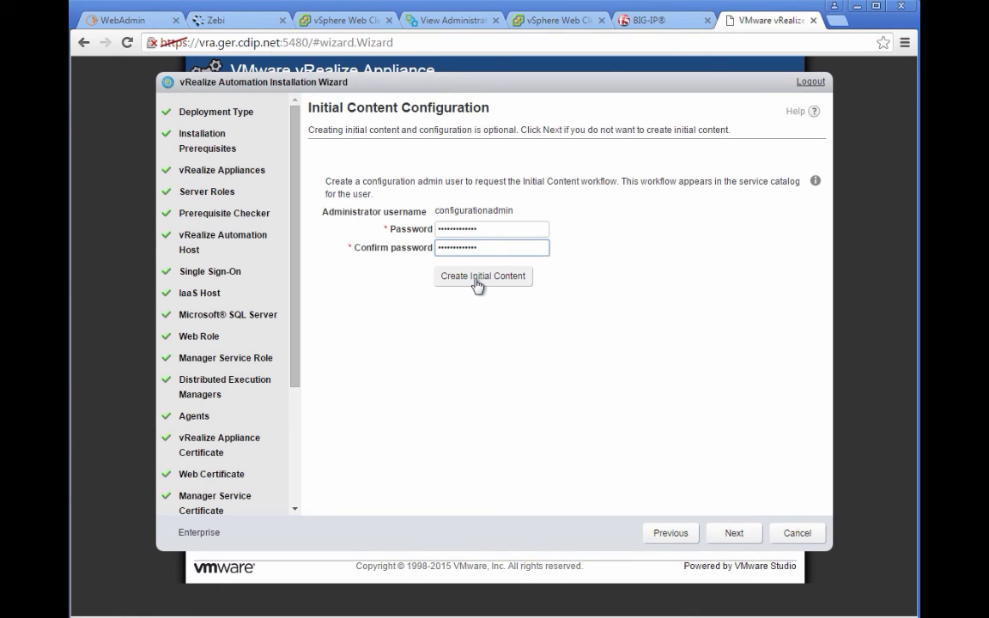
# Step: Create the initial content for configurationadmin and continue once it reaches 100%
pyautogui.click(473, 277)
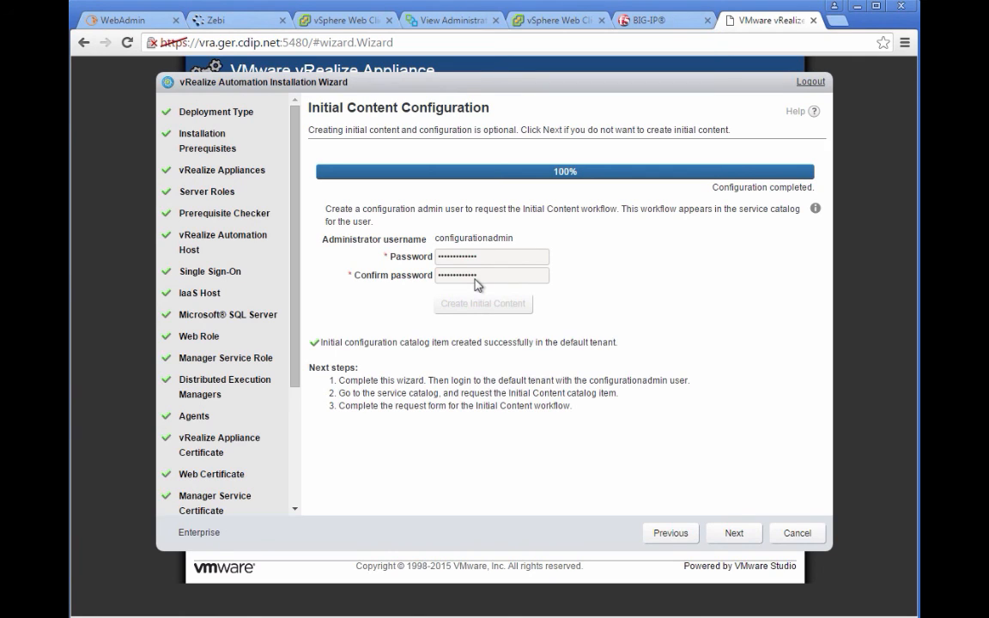
pyautogui.click(726, 534)
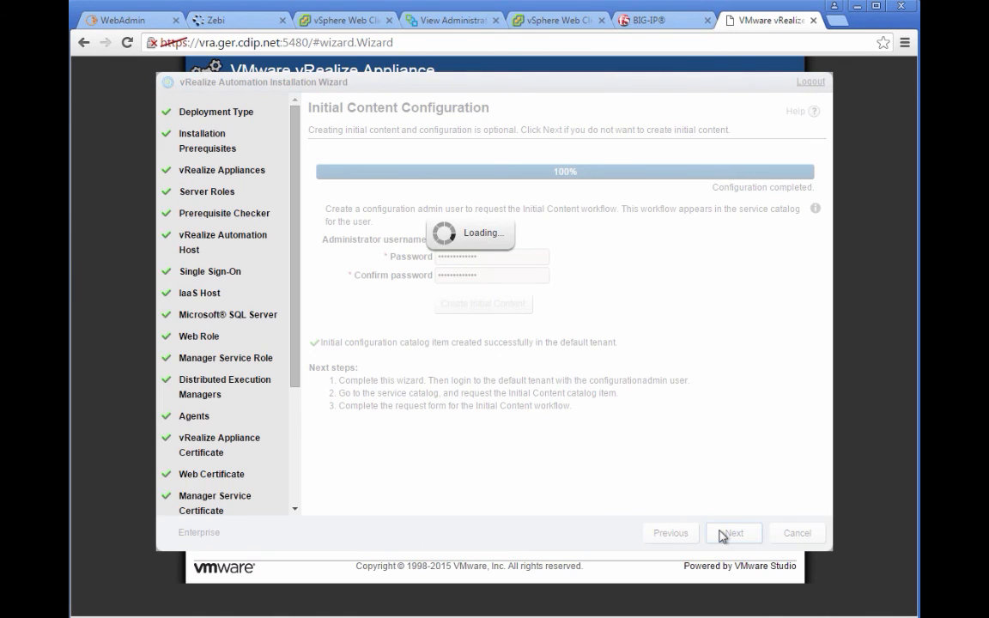